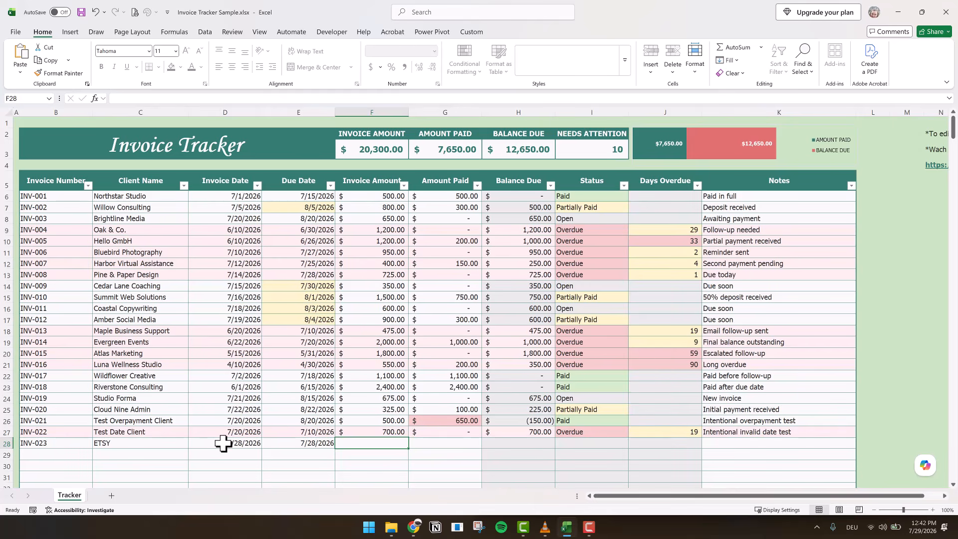
- Enter an invoice amount of 1000 for the ETSY invoice and try paid amounts of 200, 1000 and 1500
key(Tab)
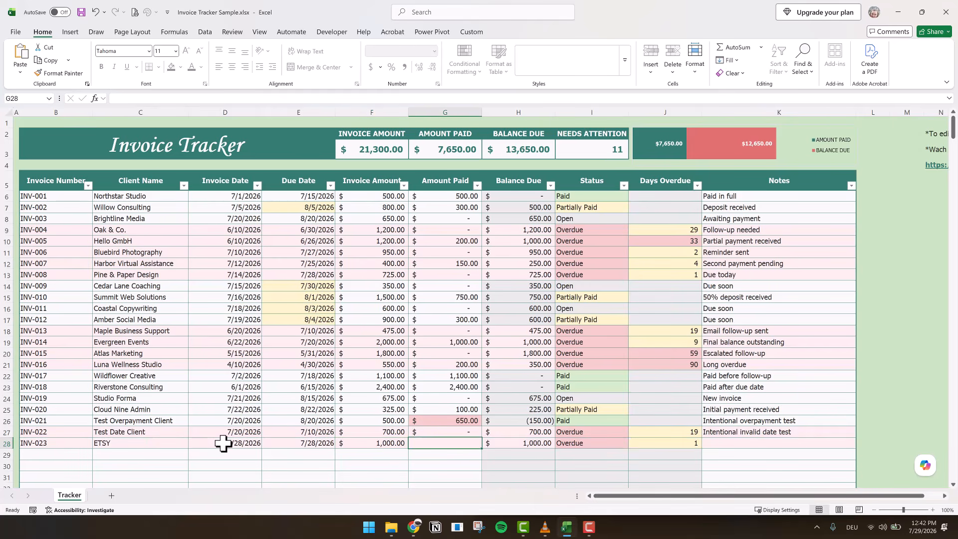
text(200)
key(Return)
key(Up)
text(1000)
key(Return)
key(Up)
text(1500)
key(Return)
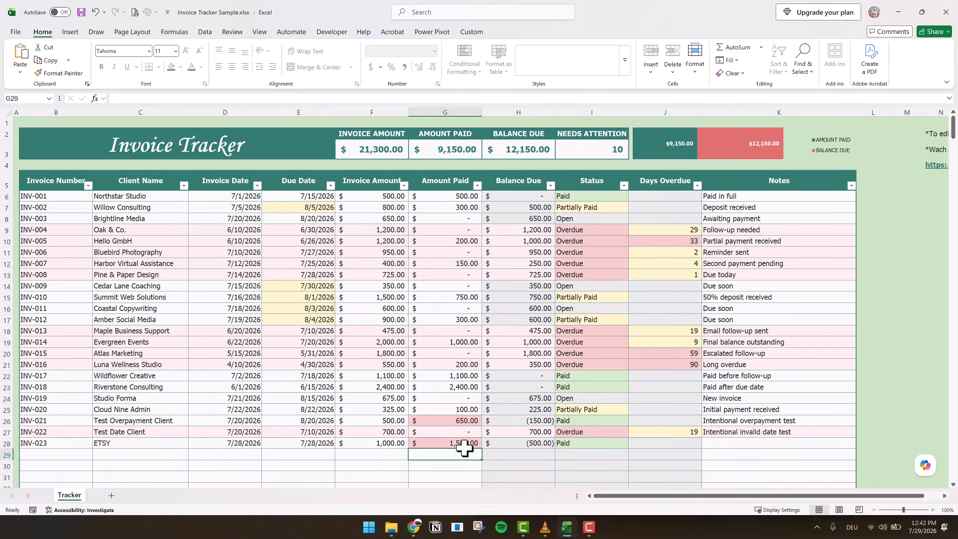
- Set the ETSY invoice's due date to 7/30 and clear its paid amount
click(311, 441)
text(7/30)
key(Return)
click(466, 442)
key(Delete)
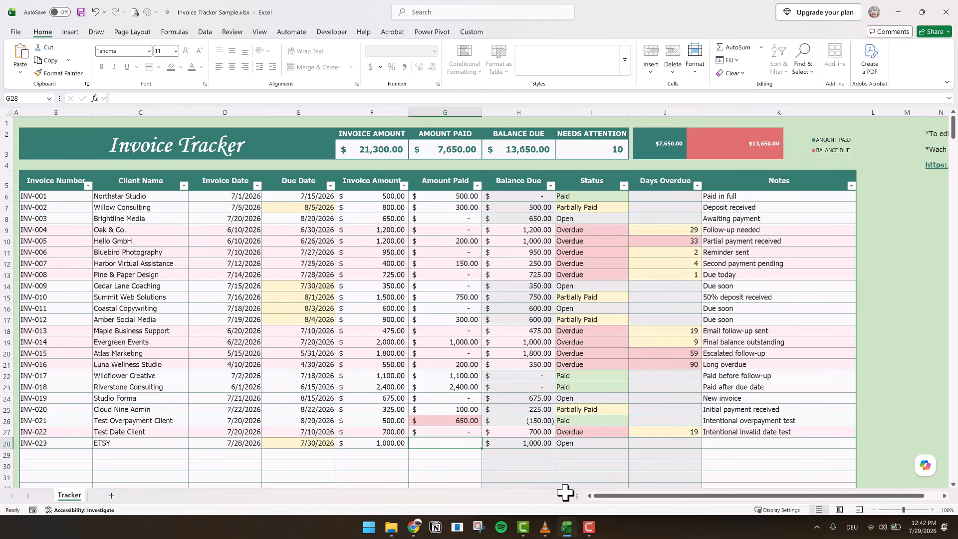
- Examine the invoice summary cells and the color-coded payment states in the Status column
click(389, 149)
click(452, 149)
click(553, 150)
click(592, 150)
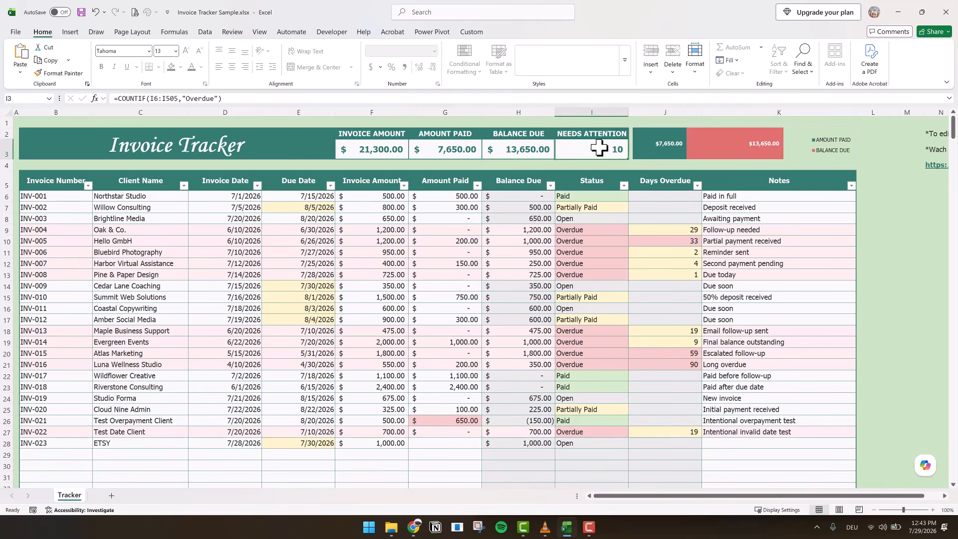
click(621, 197)
click(625, 210)
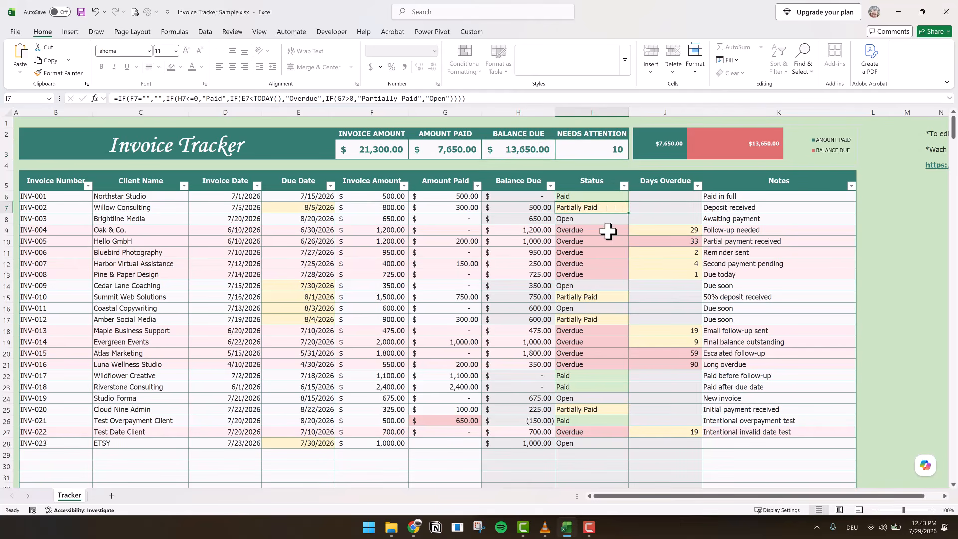
click(608, 231)
click(600, 286)
click(600, 231)
drag(599, 231, 590, 272)
- Examine the highlighted Days Overdue cells and compare paid and invoiced amounts for the Test Overpayment Client
click(671, 294)
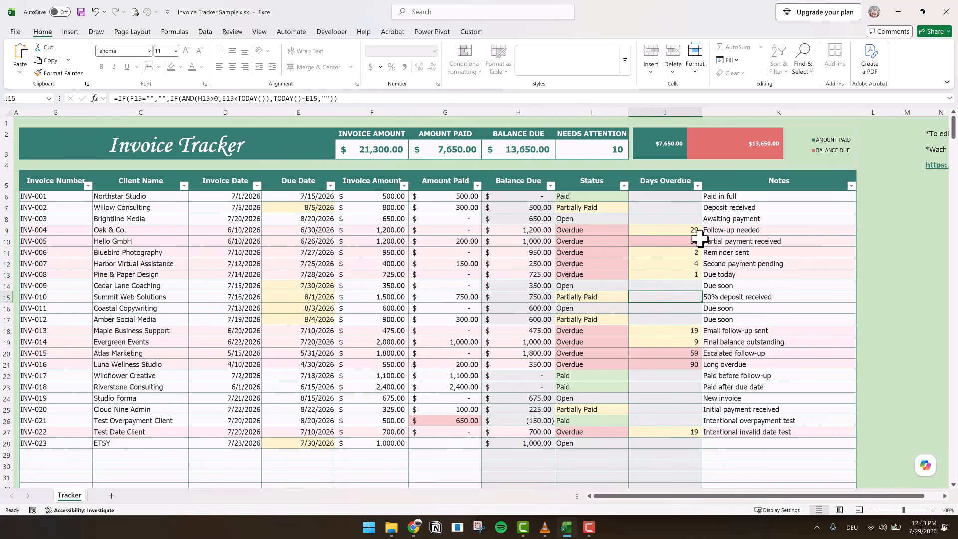
drag(696, 251, 693, 278)
click(694, 241)
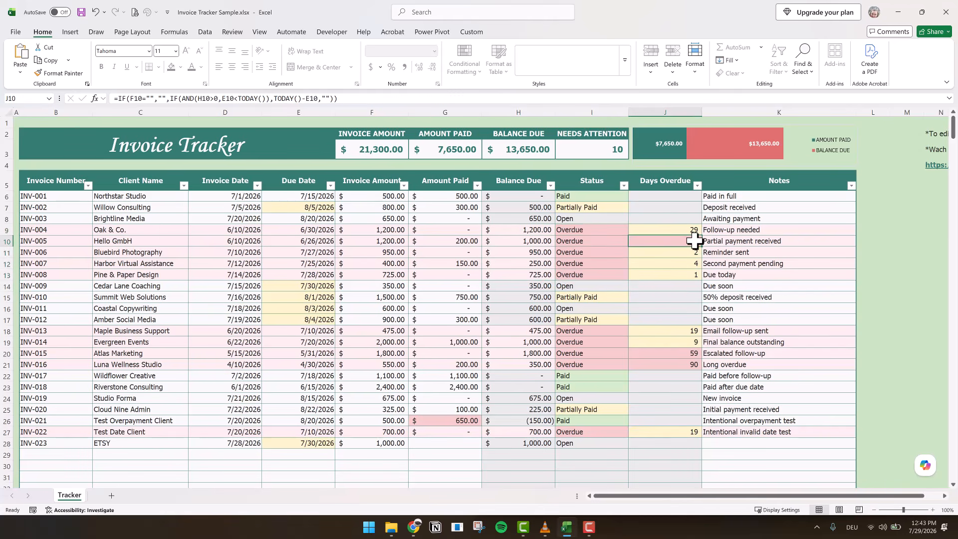
click(467, 424)
click(387, 421)
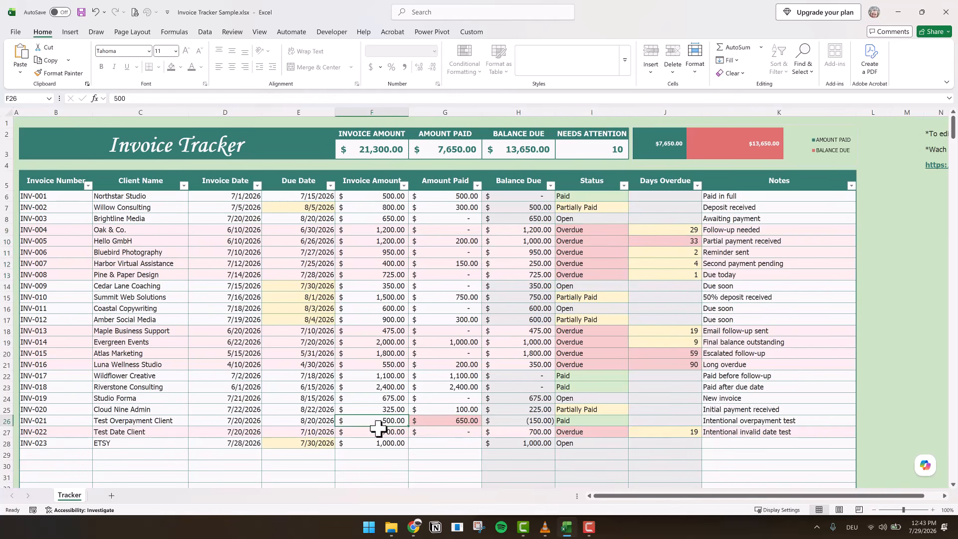
click(294, 443)
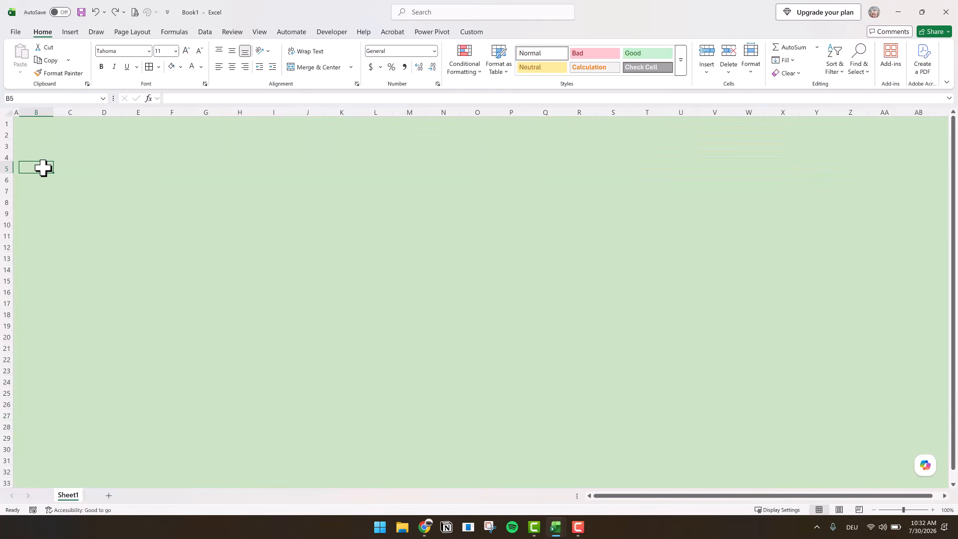
- Enter the headers Invoice Number, Client Name, Invoice Date and Due Date in cells B5 to E5 of the blank workbook
text(Invoice Number)
key(Tab)
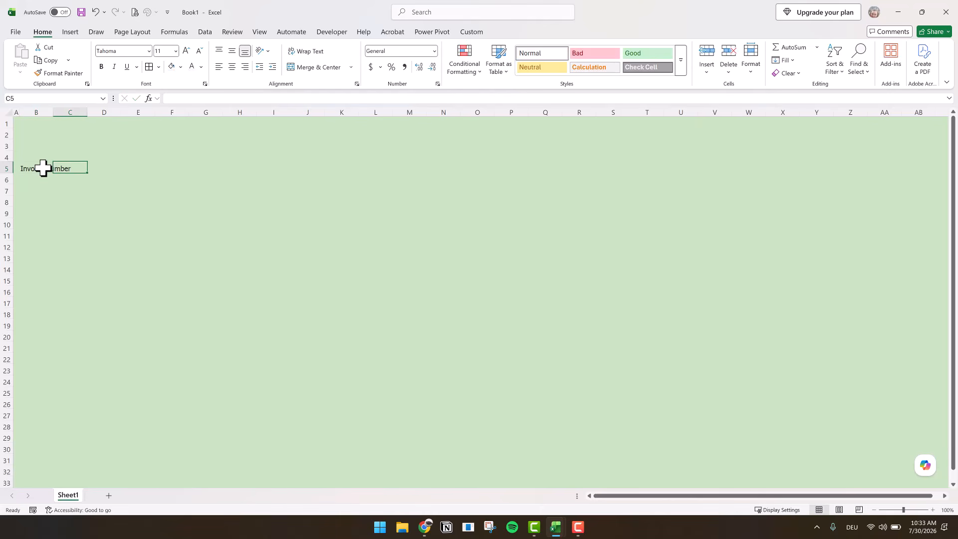
text(Client Name)
key(Tab)
text(Invoice Date)
key(Tab)
text(Due Date)
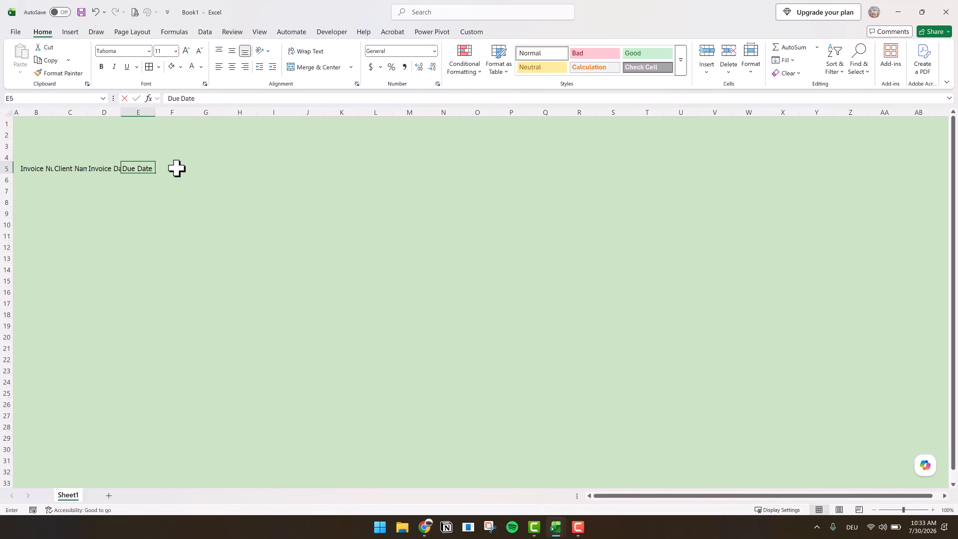
key(Tab)
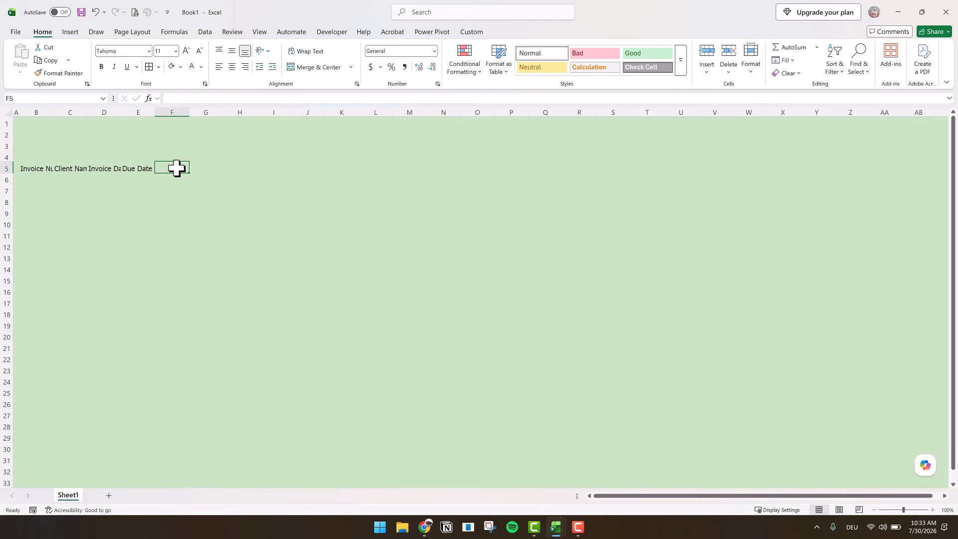
- Add the headers Invoice Amount, Amount Paid and Balance Due in cells F5 to H5
text(Invoice Amount)
key(Tab)
text(Amoun)
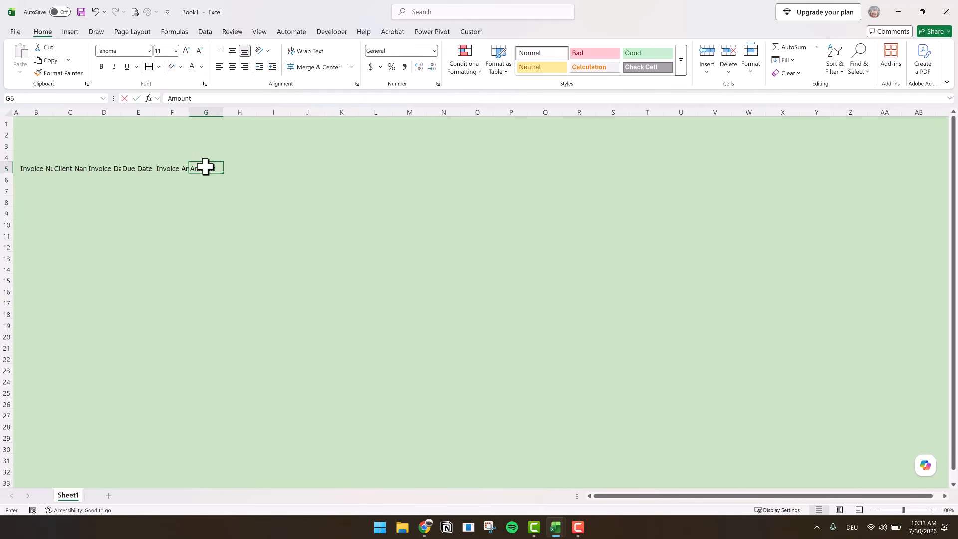
text(t Paid)
key(Tab)
text(Balance Due)
- Add the headers Status, Days Ovedue and Notes in cells I5 to K5
click(284, 173)
text(Status)
click(310, 171)
text(D)
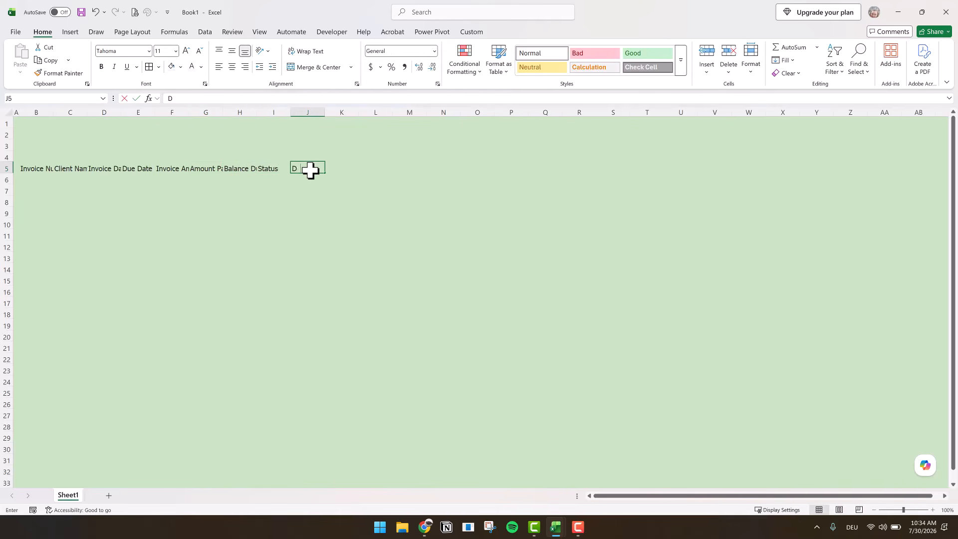
text(ays Overdue)
click(328, 167)
text(Notes)
click(330, 200)
- Make the headers in B5:K5 bold and autofit the widths of columns B to K
drag(28, 168, 345, 171)
click(101, 66)
drag(42, 112, 356, 116)
double_click(321, 115)
click(303, 212)
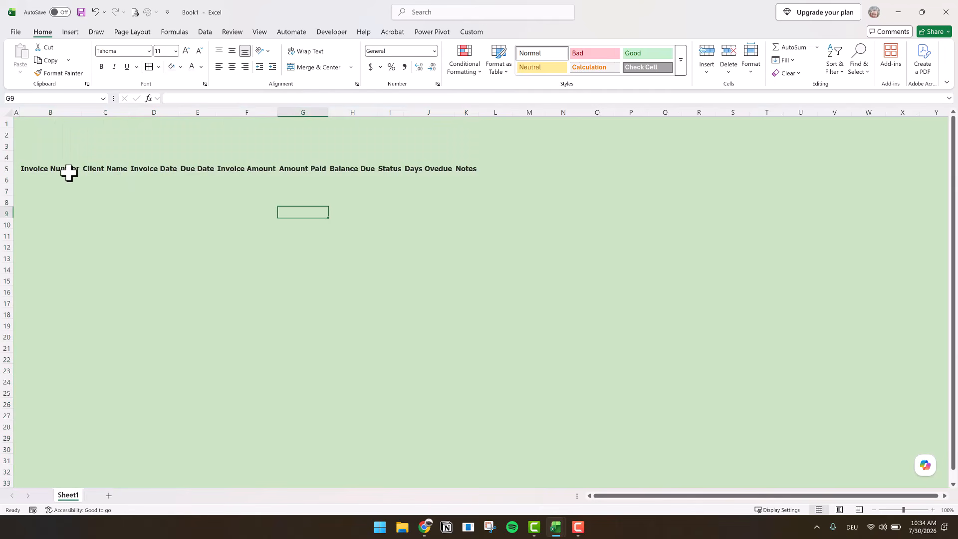
- Set the height of rows 5 and 3 to 30
click(5, 169)
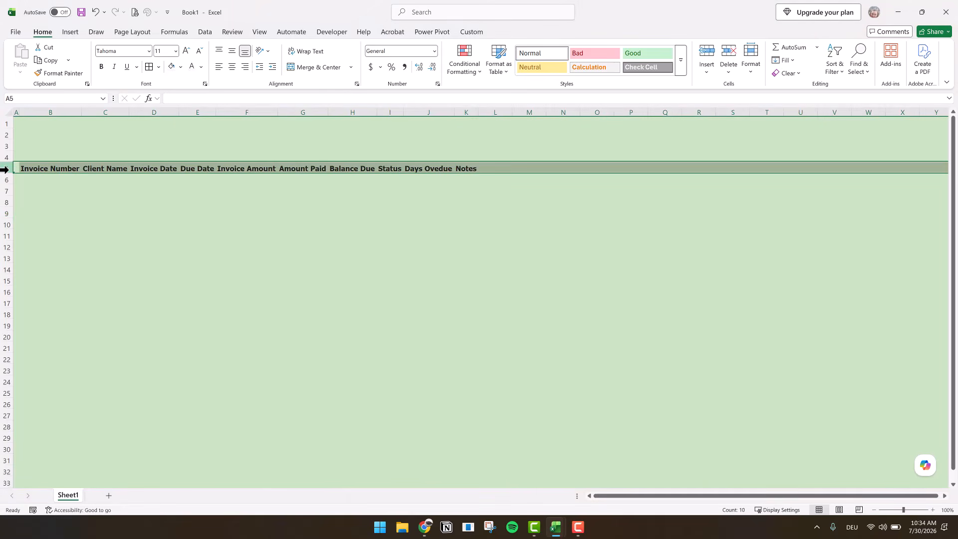
right_click(5, 169)
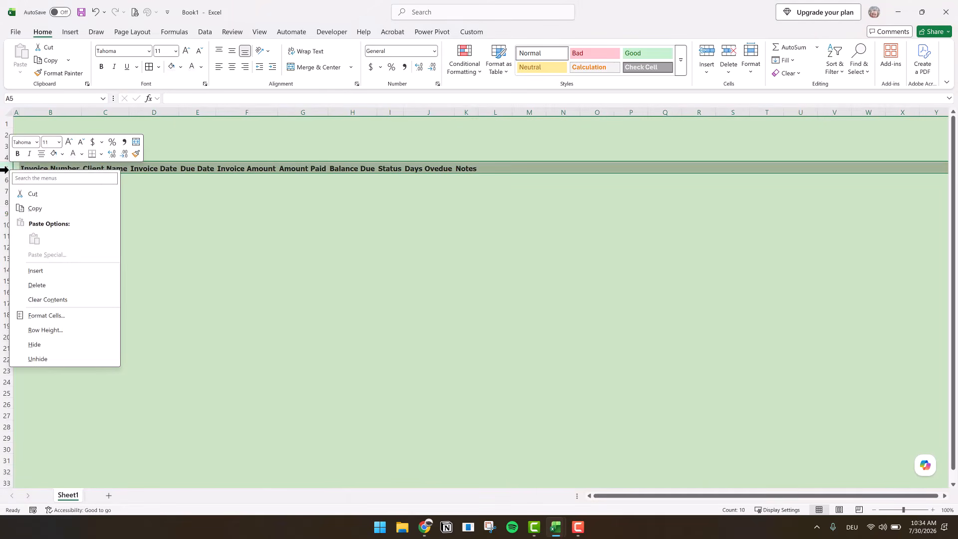
click(49, 327)
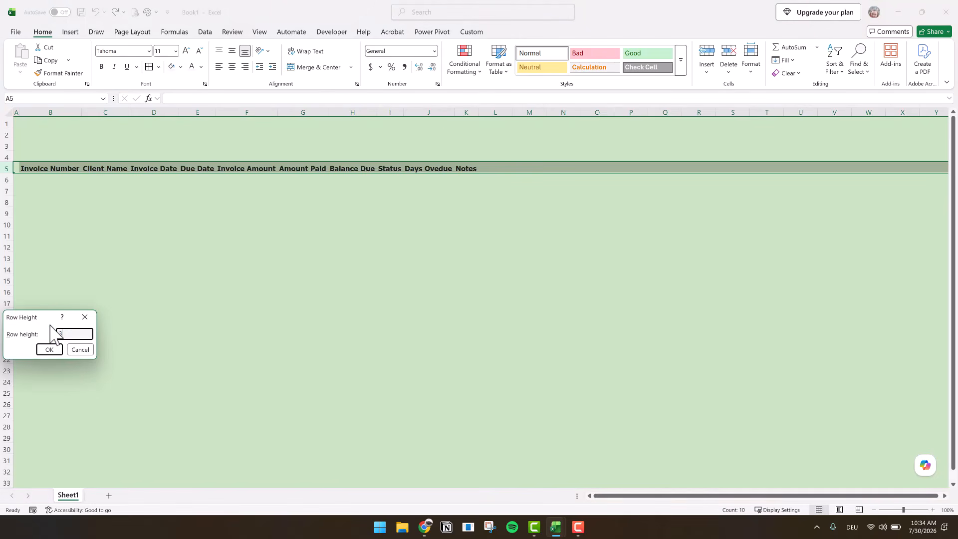
text(30)
key(Return)
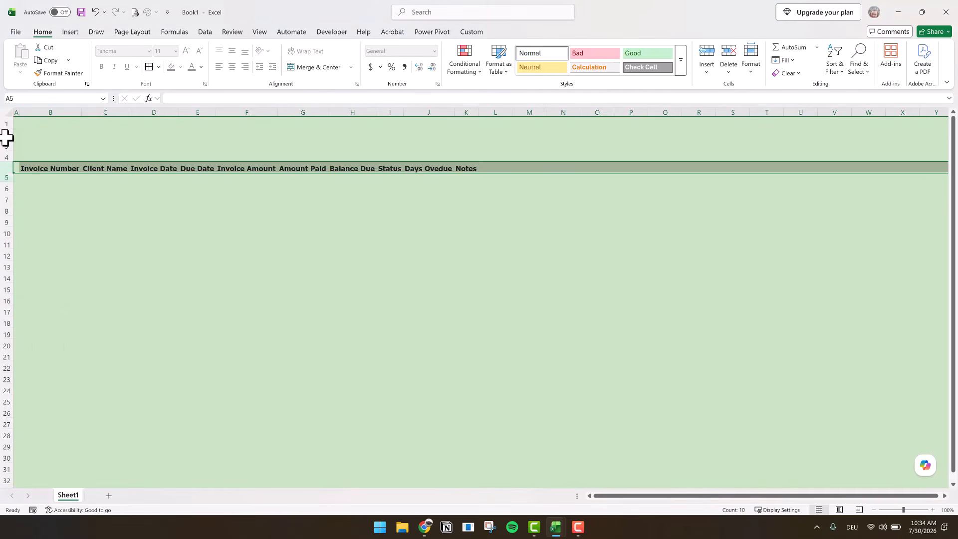
drag(5, 151, 5, 148)
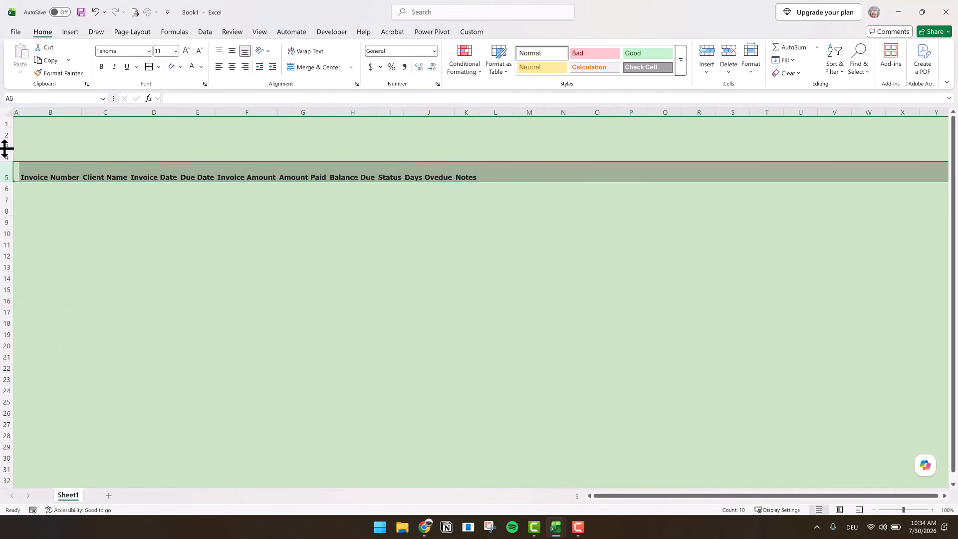
click(4, 144)
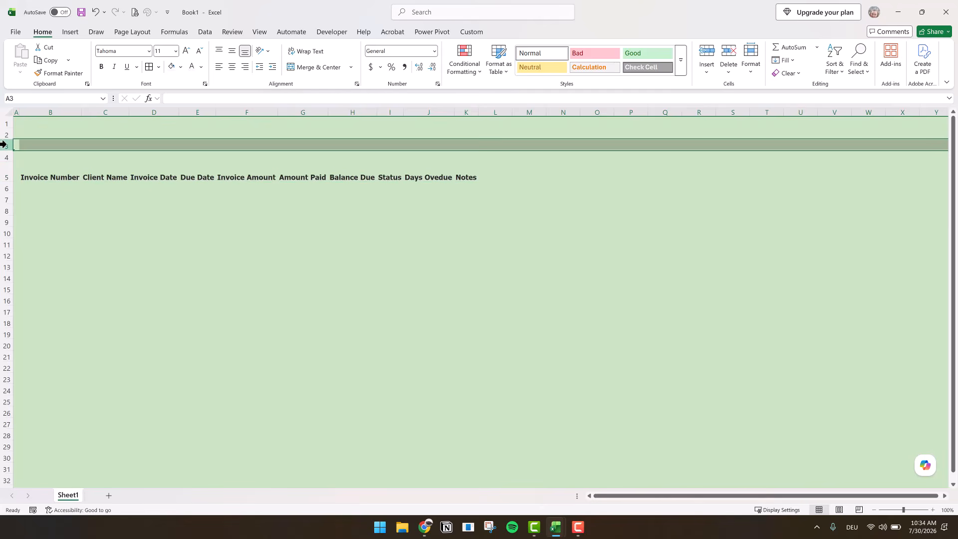
key(F4)
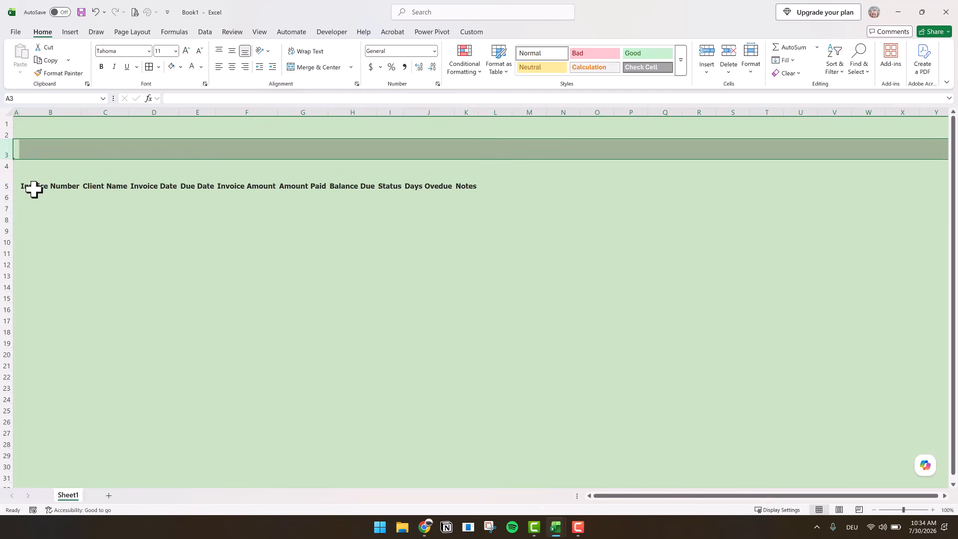
- Format the headers in B5:K5 with a dark teal fill, white text and middle vertical alignment
drag(28, 187, 474, 184)
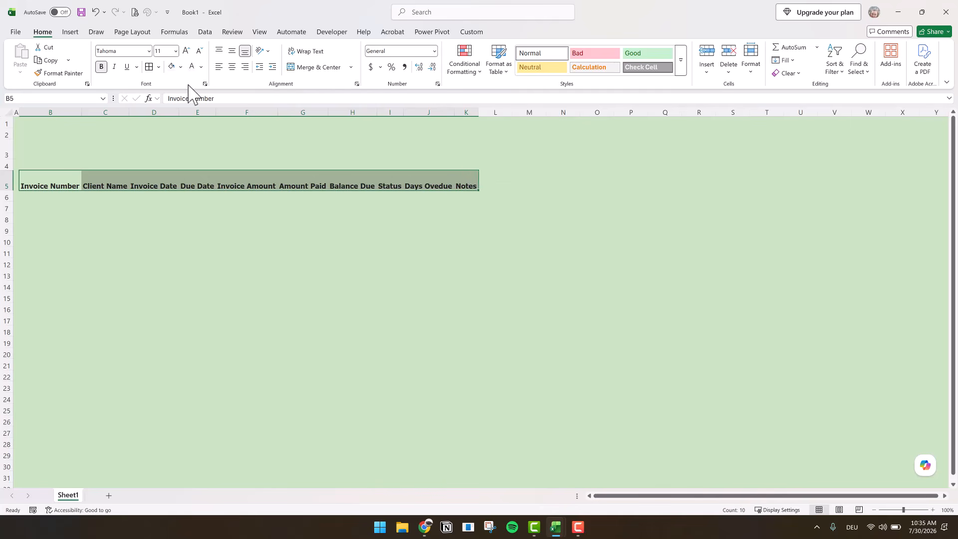
click(181, 67)
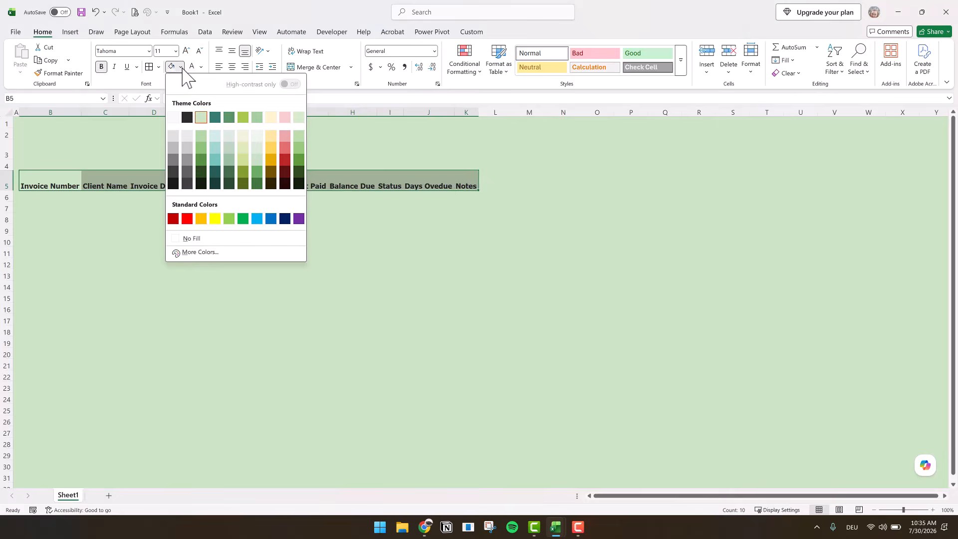
click(215, 117)
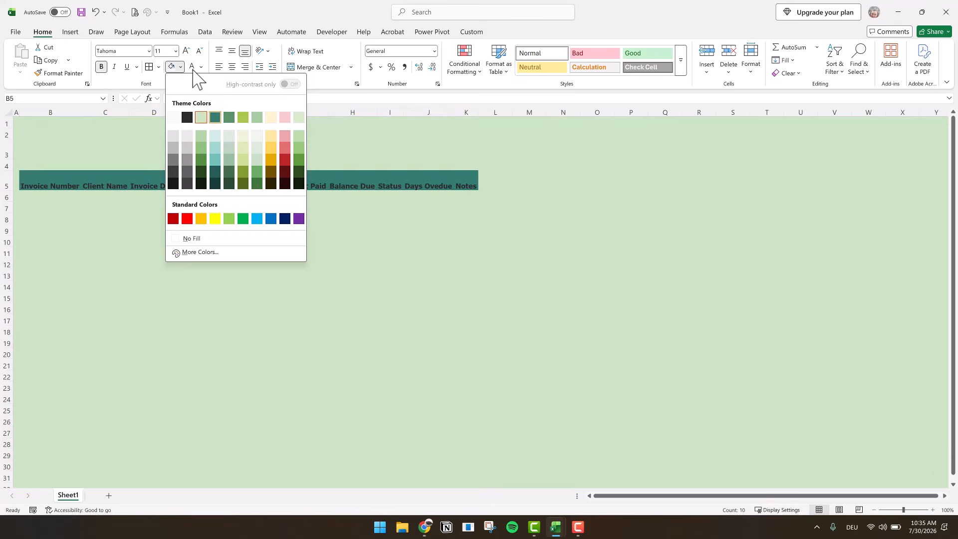
click(191, 67)
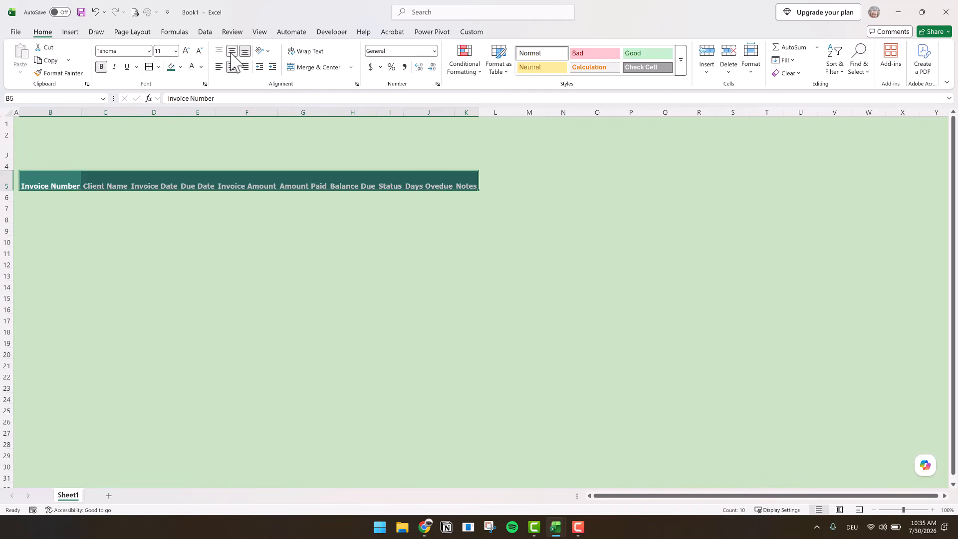
click(232, 52)
click(154, 320)
- Fill the table body B6:K31 with white
drag(33, 194, 470, 472)
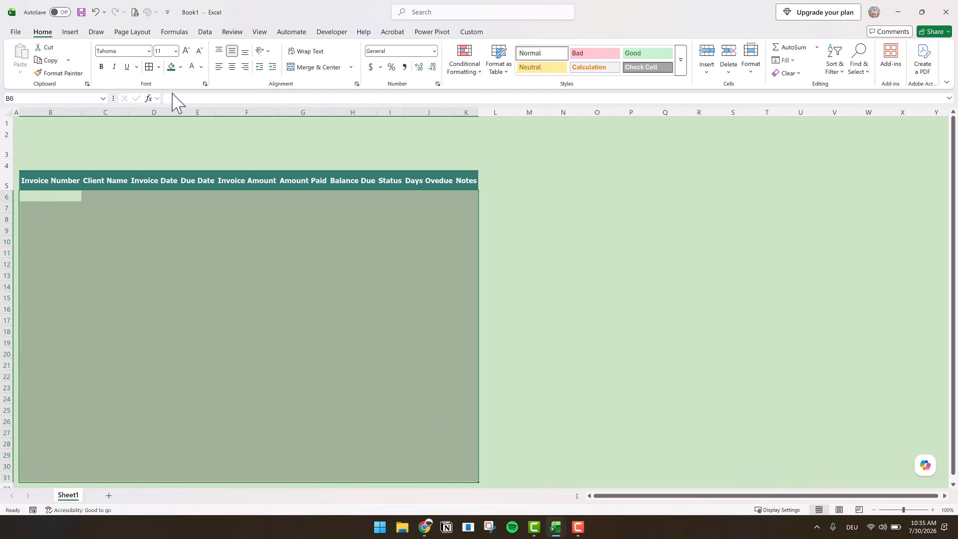
click(180, 67)
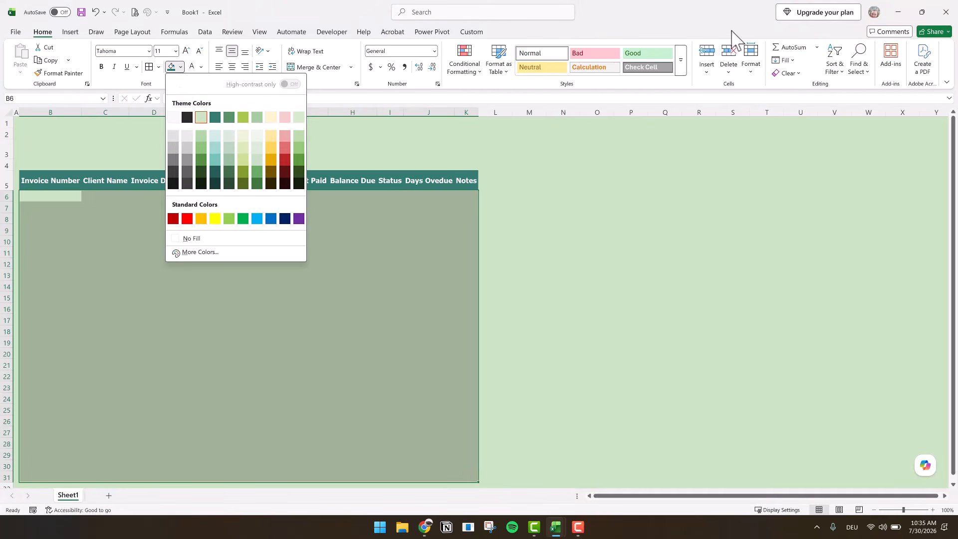
click(176, 118)
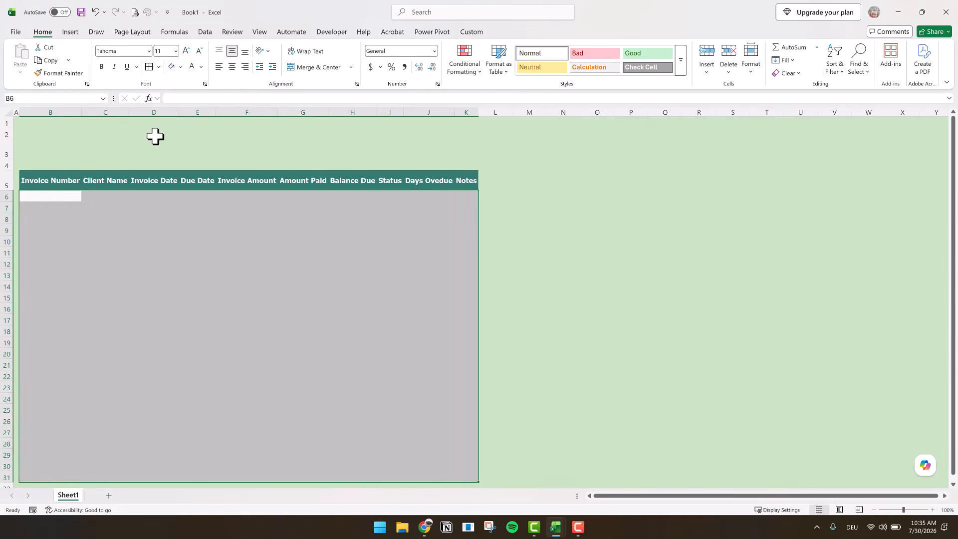
- Apply dark teal borders to B5:K31, with a thick outline and thin inside lines
drag(35, 179, 473, 466)
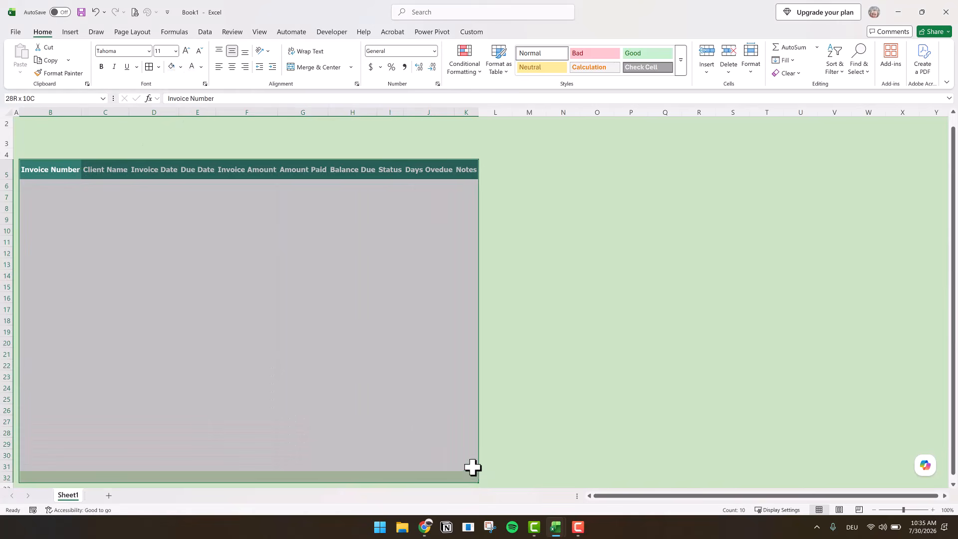
click(159, 70)
click(202, 377)
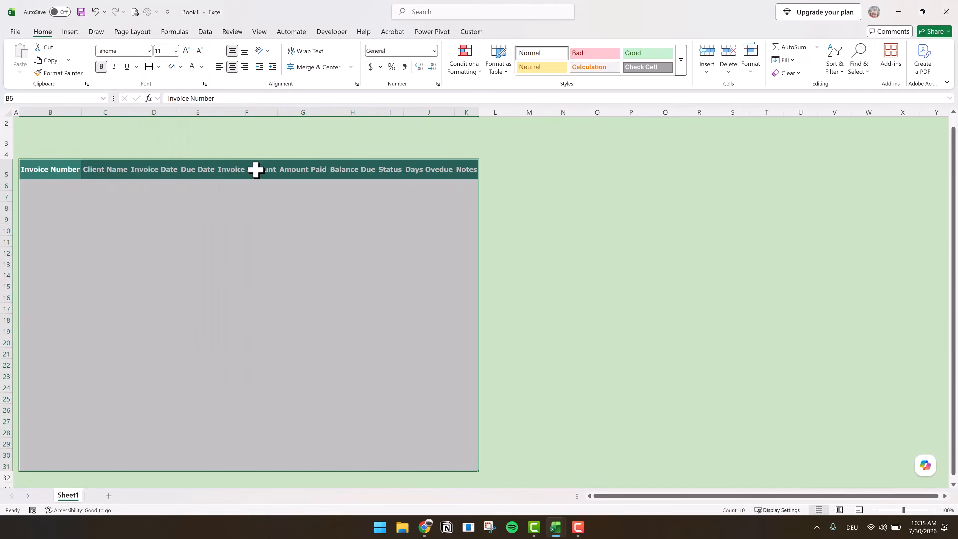
click(174, 283)
click(165, 329)
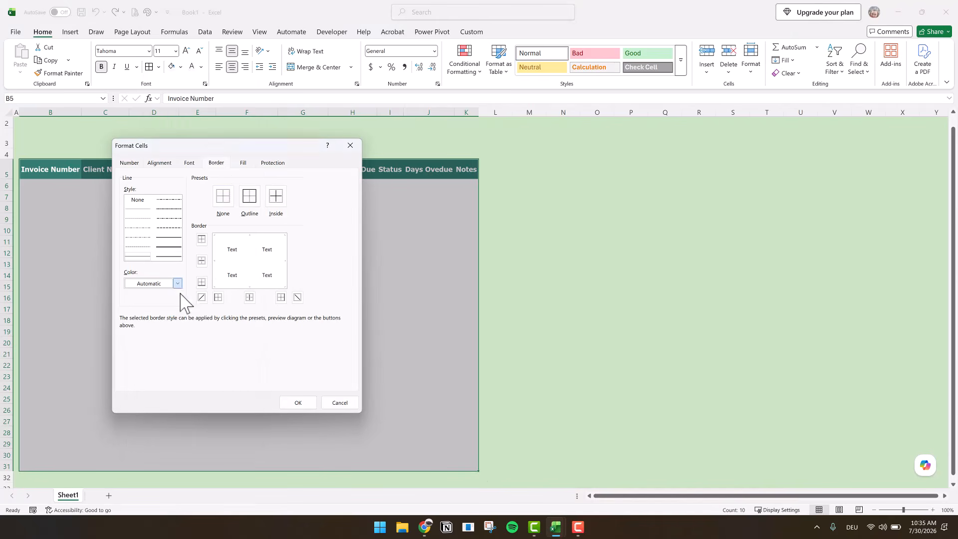
click(173, 249)
click(255, 200)
click(142, 254)
click(272, 199)
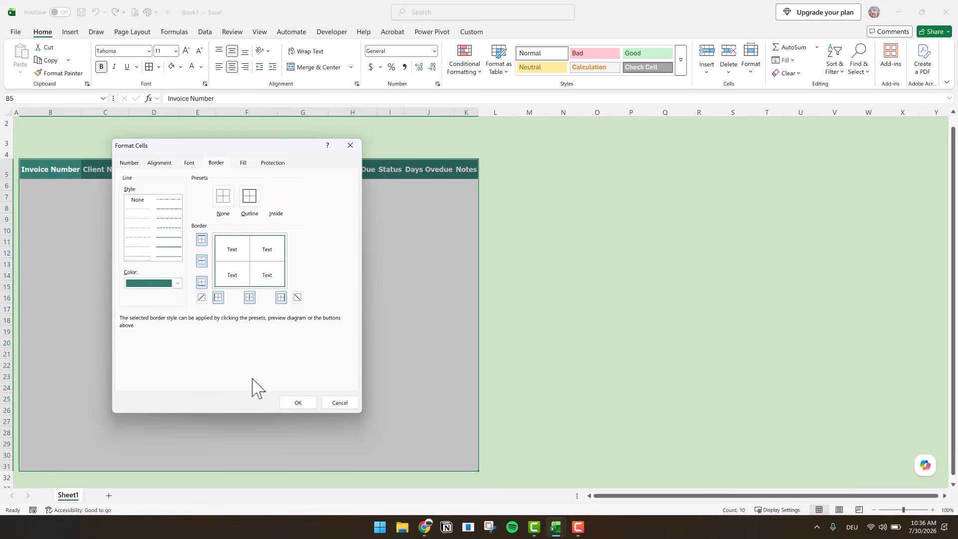
click(299, 399)
click(291, 316)
- Fill the Balance Due, Status and Days Overdue body cells H6:J31 with light gray
drag(352, 184, 432, 464)
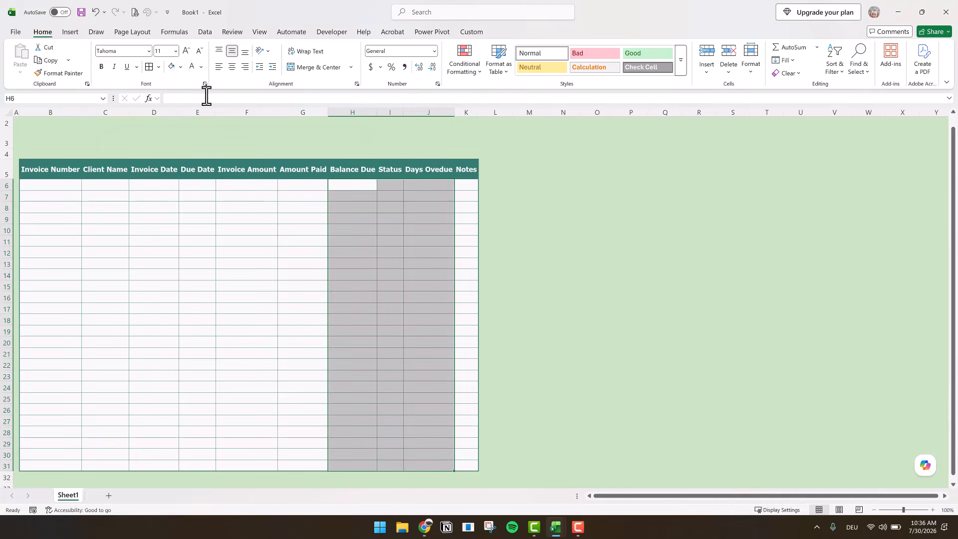
click(181, 67)
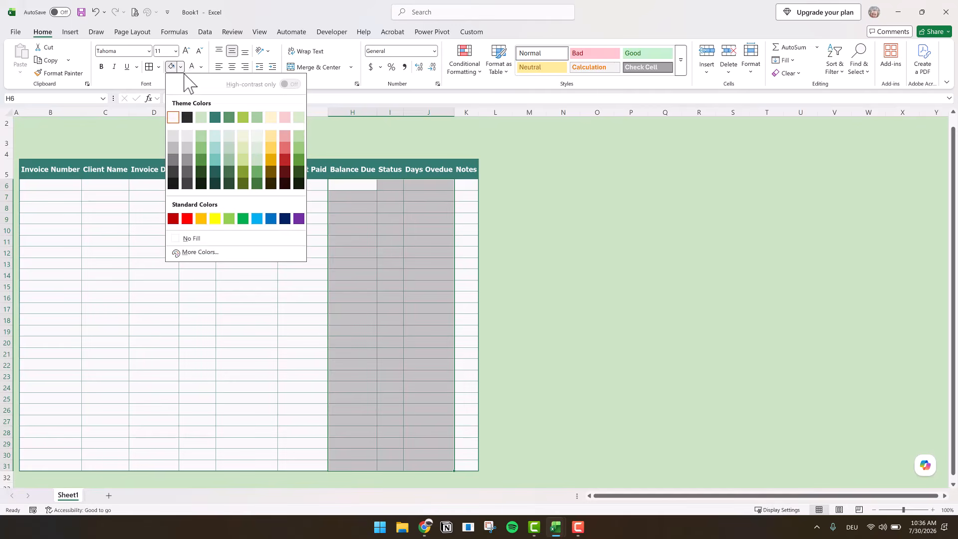
click(187, 135)
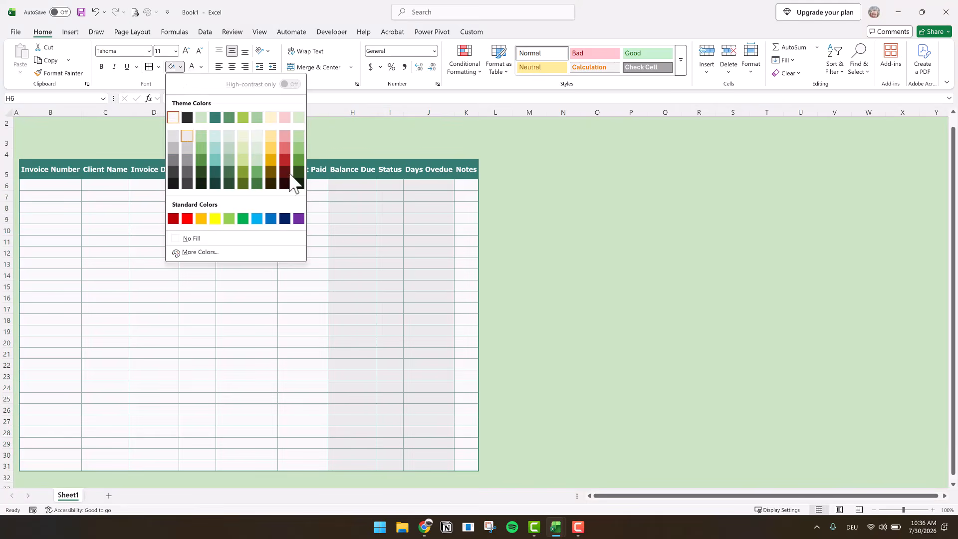
click(527, 265)
scroll(517, 263, up, 1)
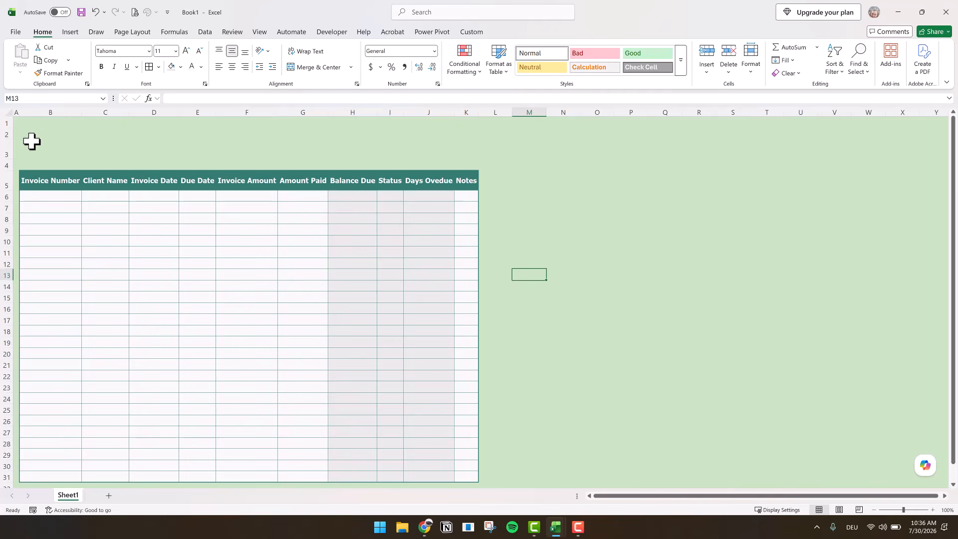
click(41, 195)
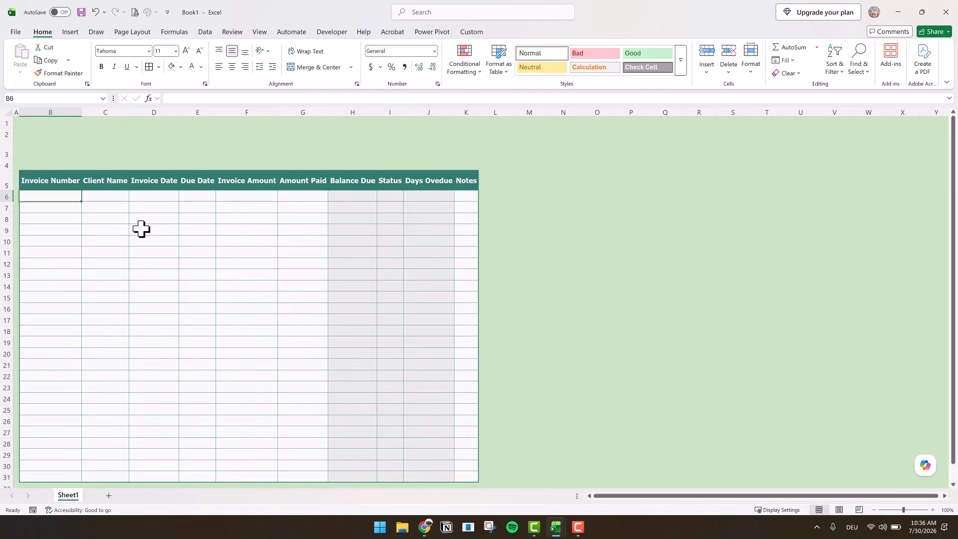
key(Tab)
key(Tab)
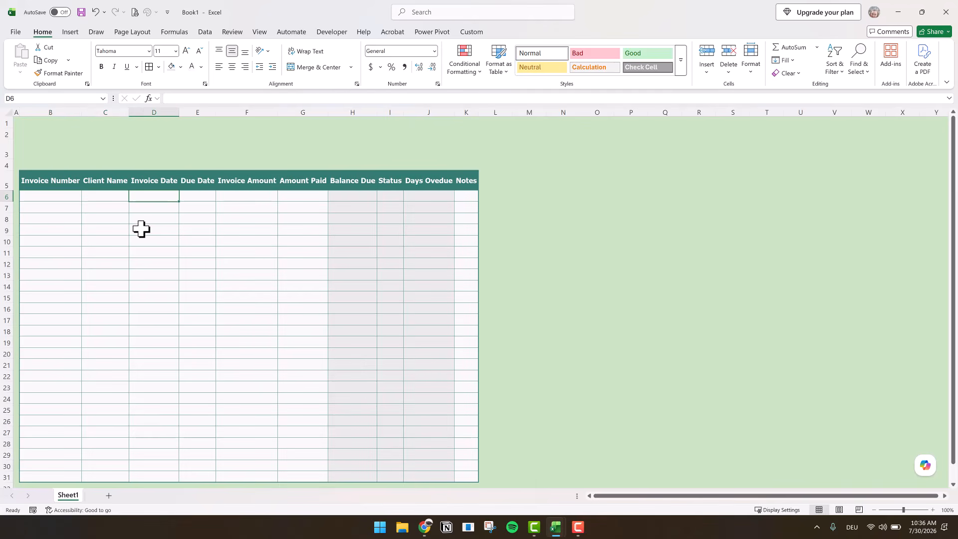
key(Tab)
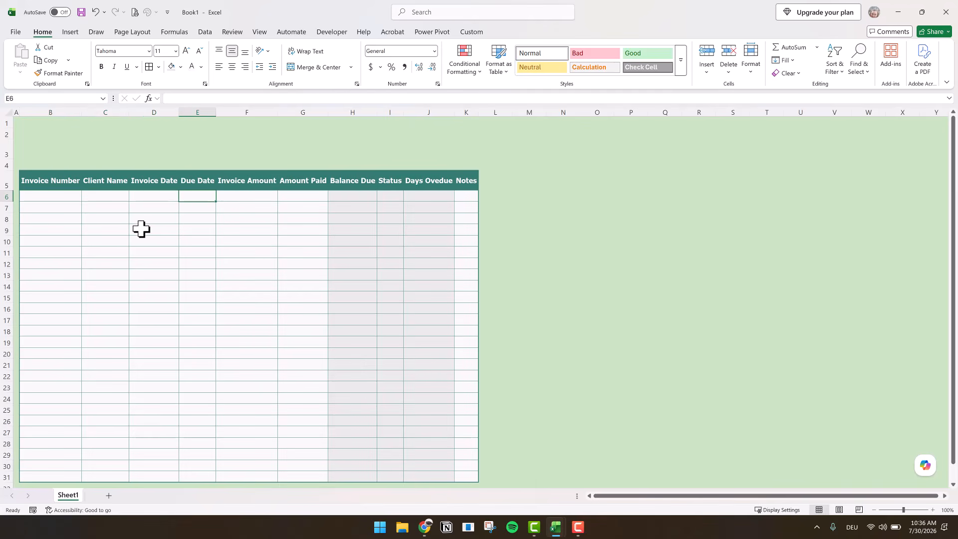
key(Tab)
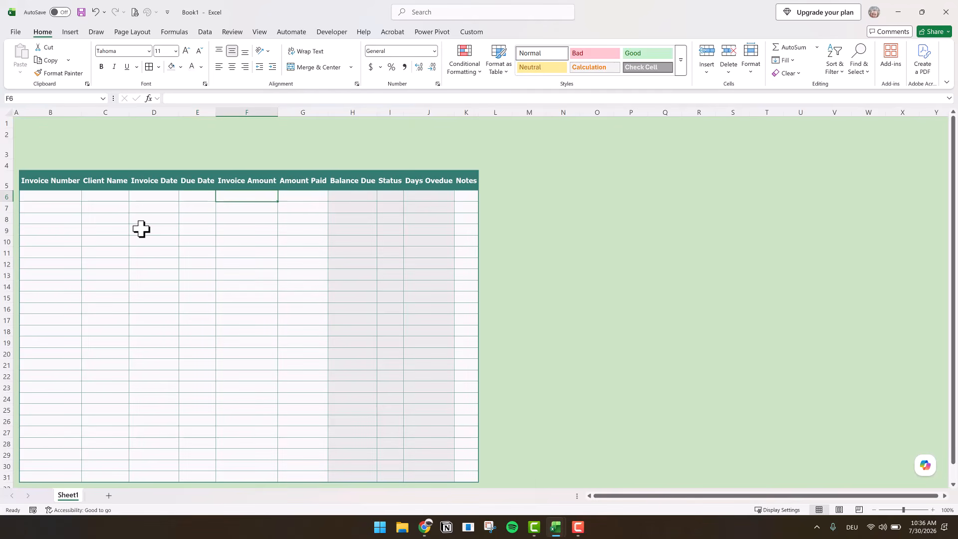
key(Tab)
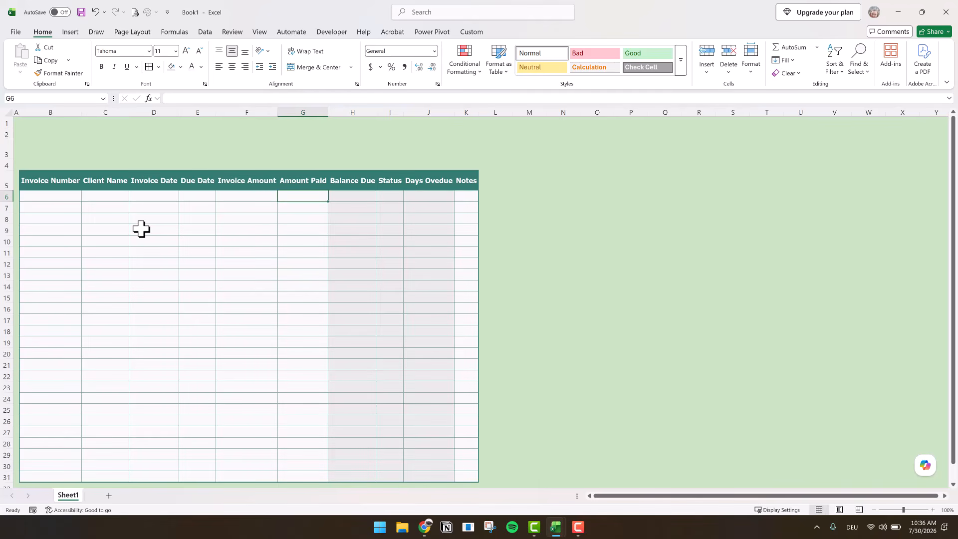
key(Tab)
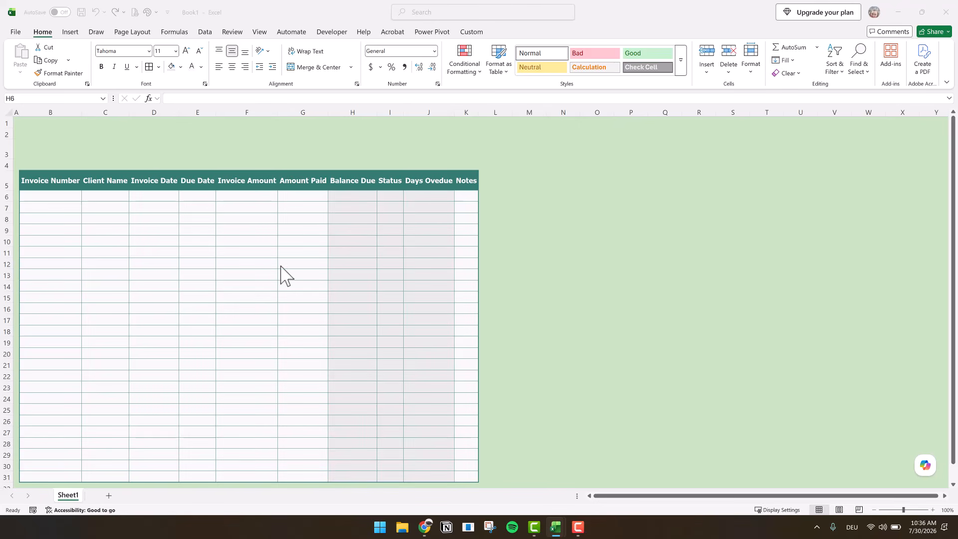
- Enter the balance due formula =IF(F6="","",F6-G6) in H6
click(349, 196)
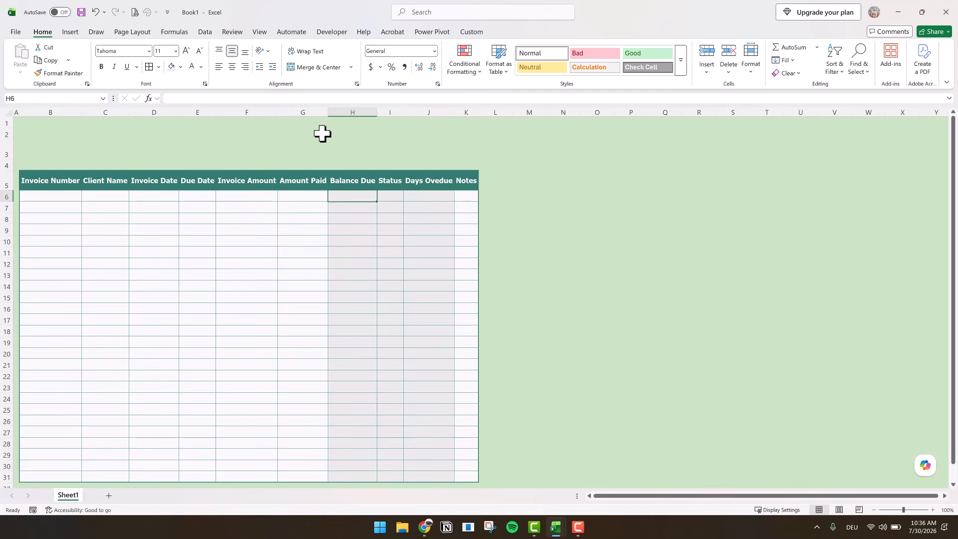
click(329, 98)
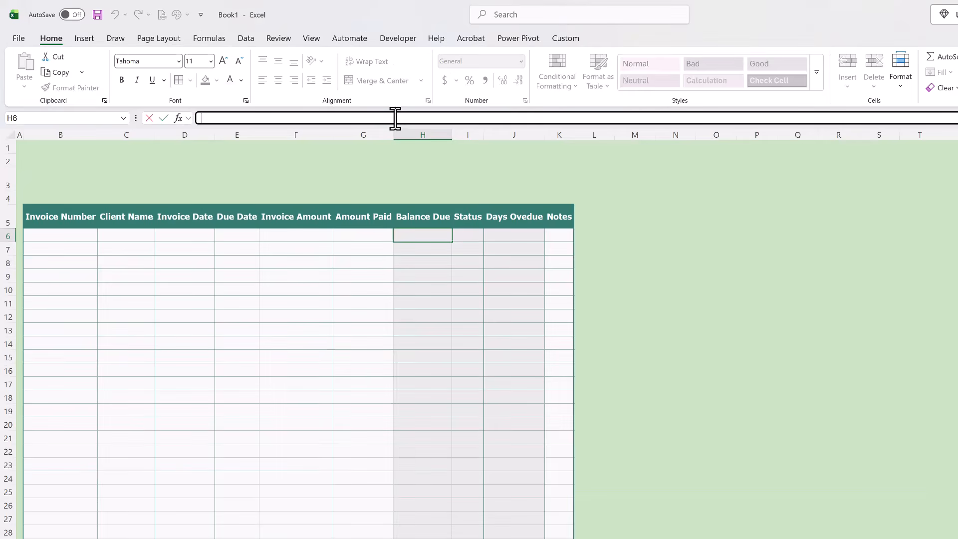
text(=IF()
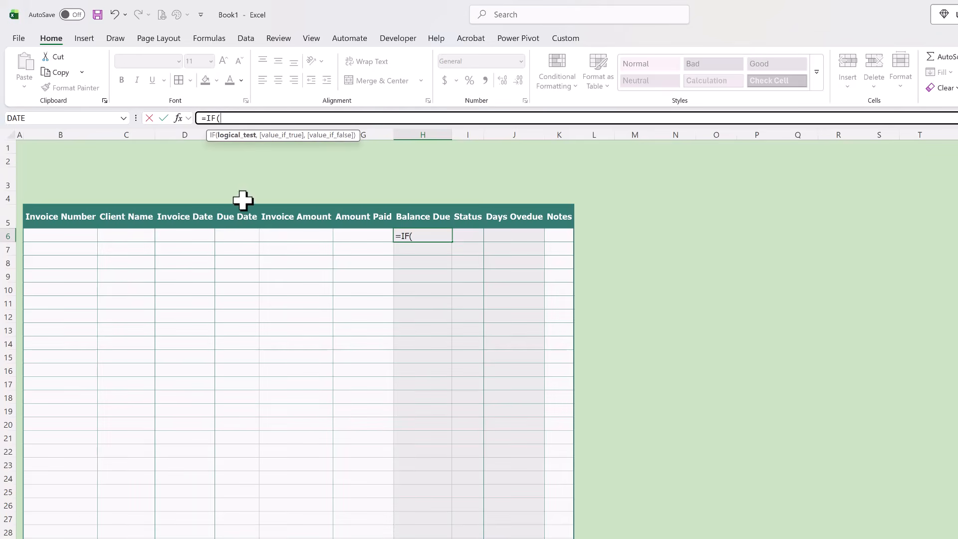
click(318, 241)
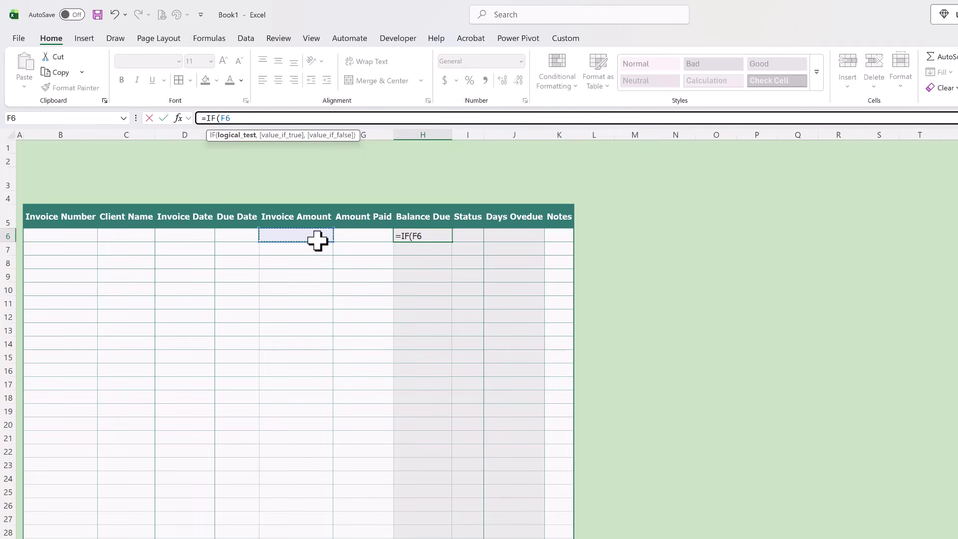
text(="","",)
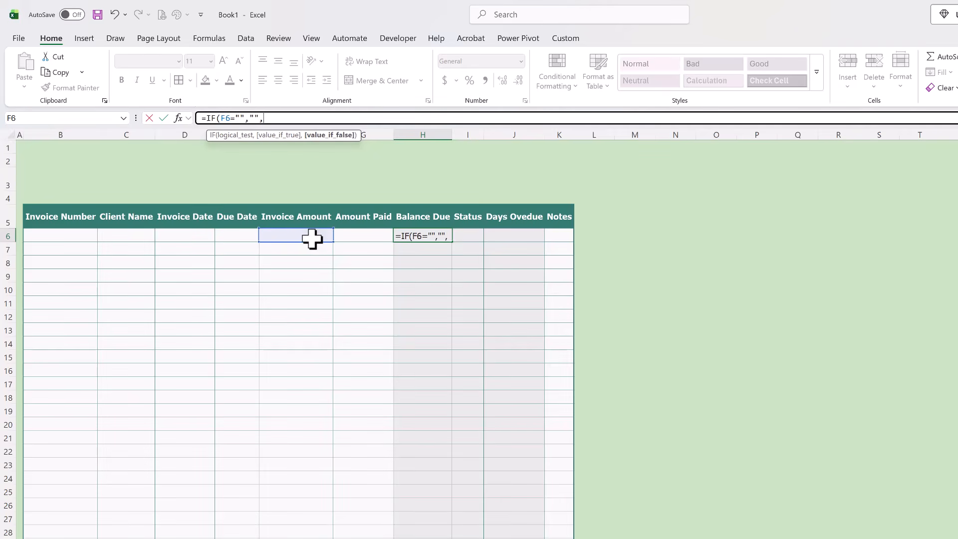
click(312, 238)
text(-)
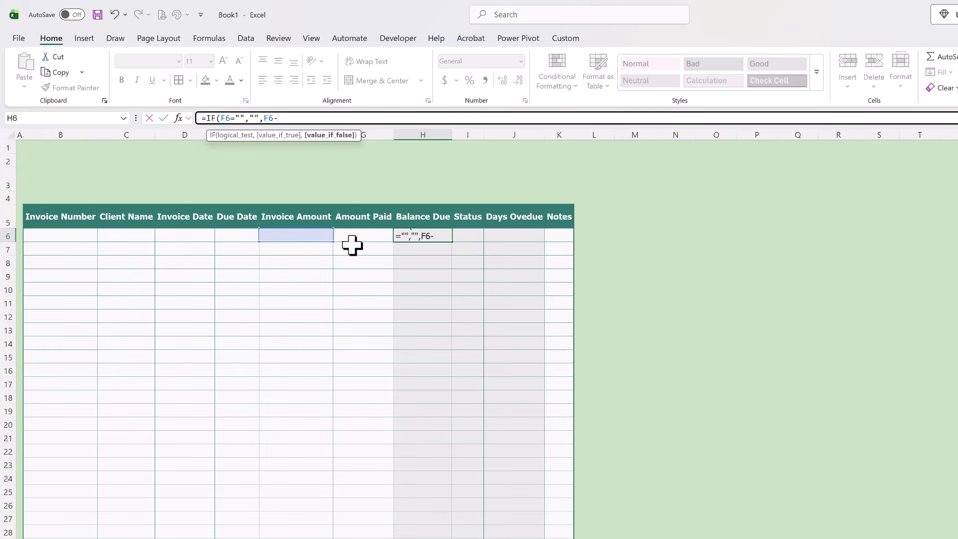
click(357, 239)
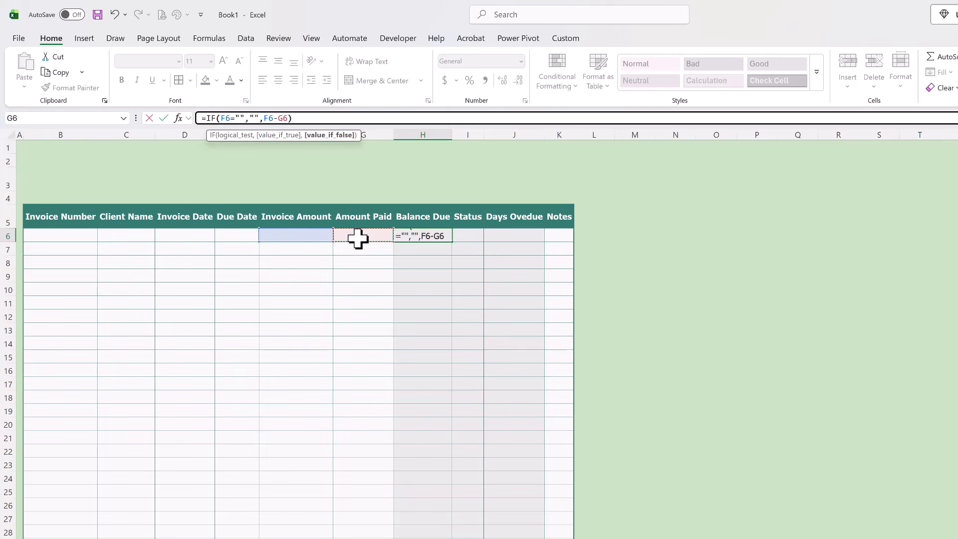
text())
key(Return)
- Enter the days overdue formula =IF(F6="","",IF(AND(H6>0,E6<TODAY()),TODAY()-E6,"")) in J6
click(508, 235)
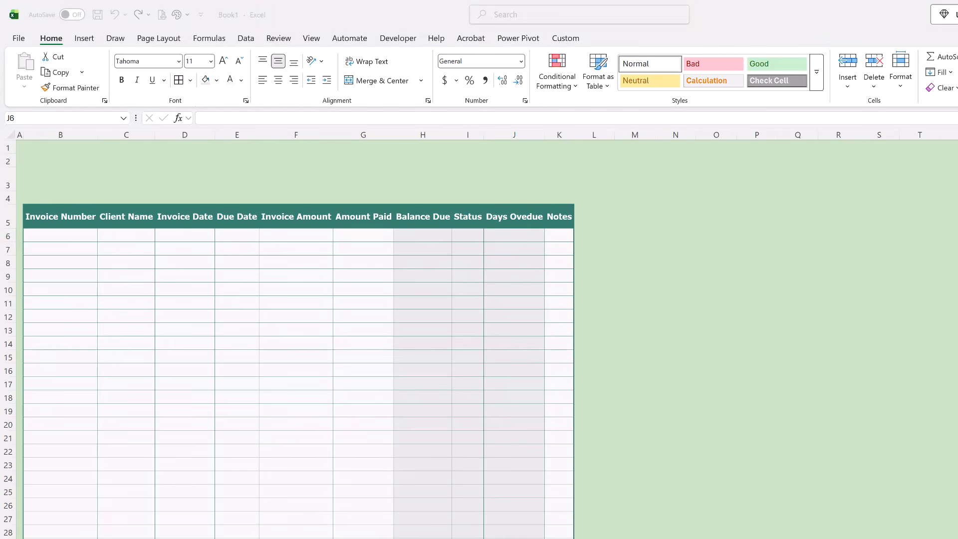
click(506, 237)
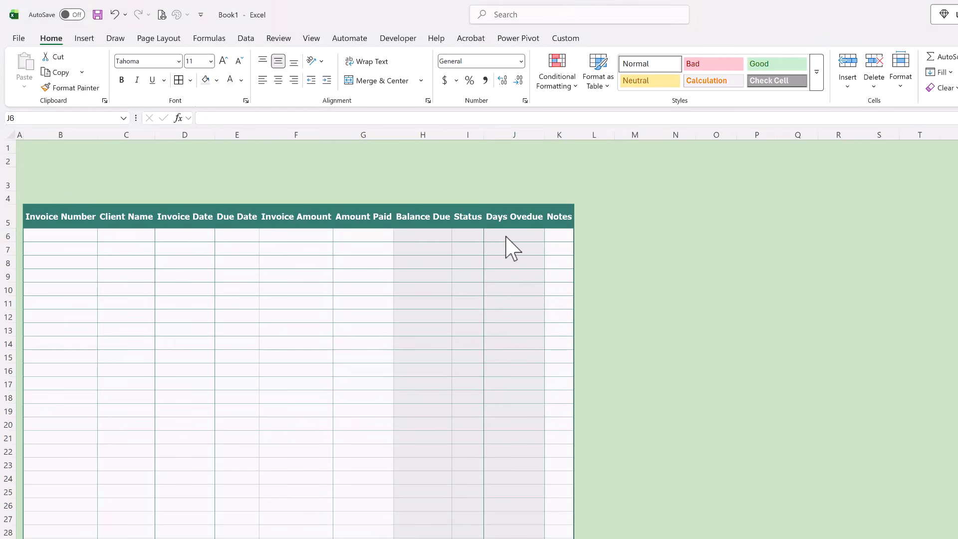
click(207, 118)
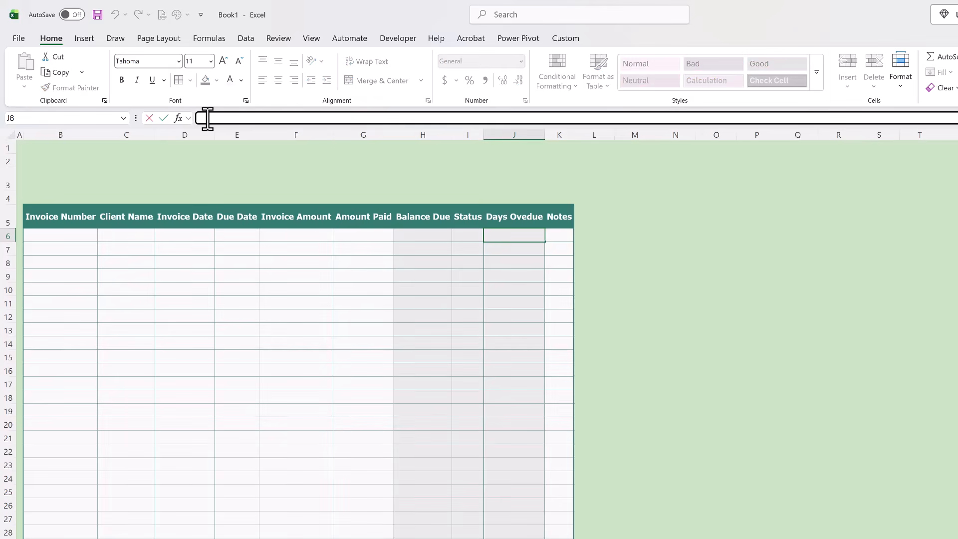
text(=IF()
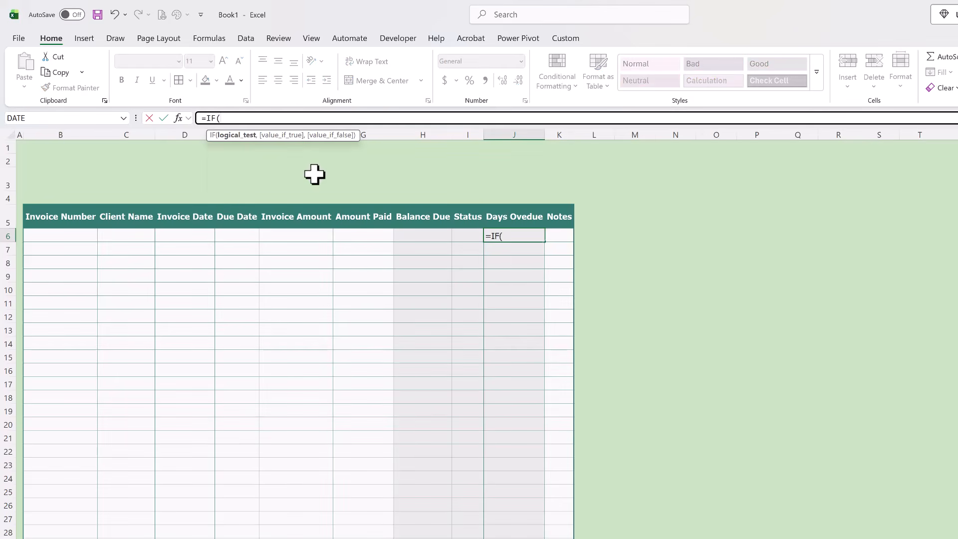
click(310, 235)
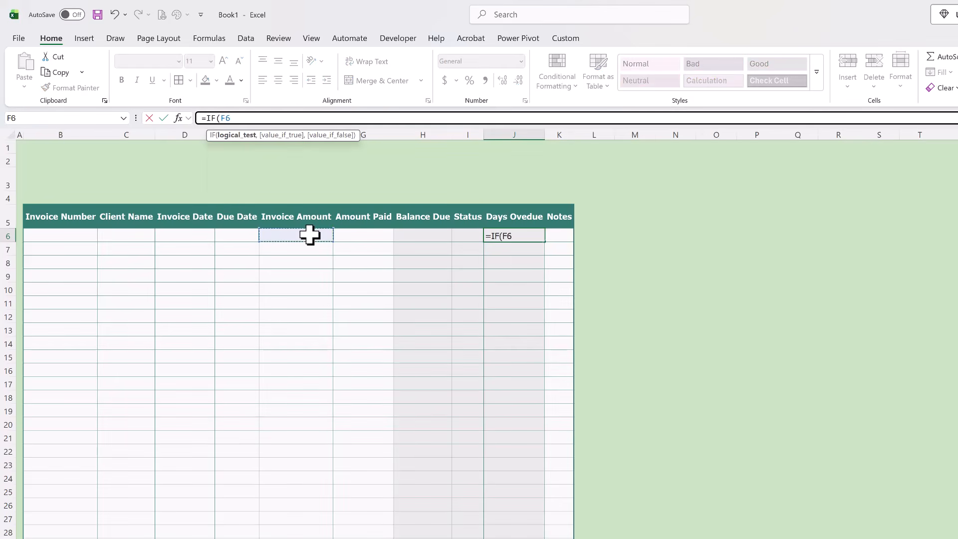
text(="","",IF()
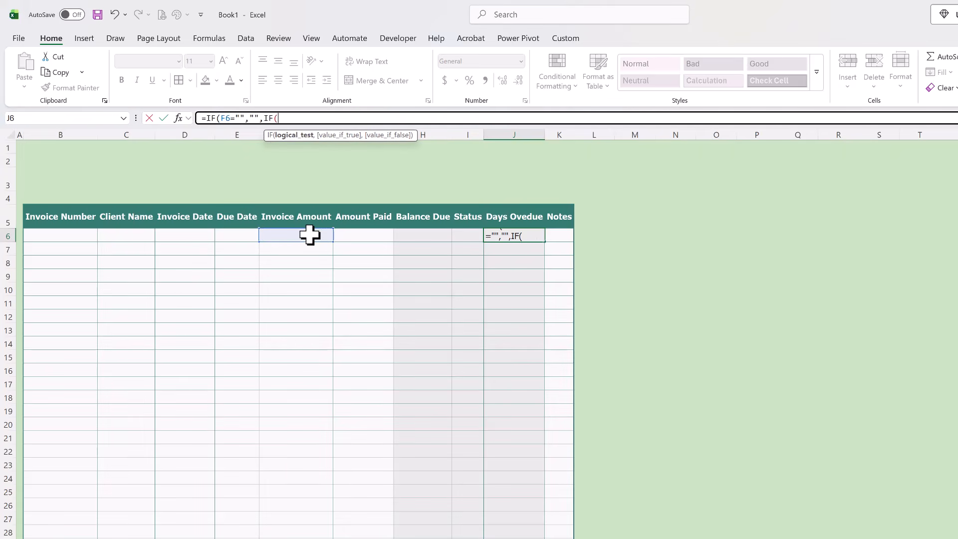
text(AND()
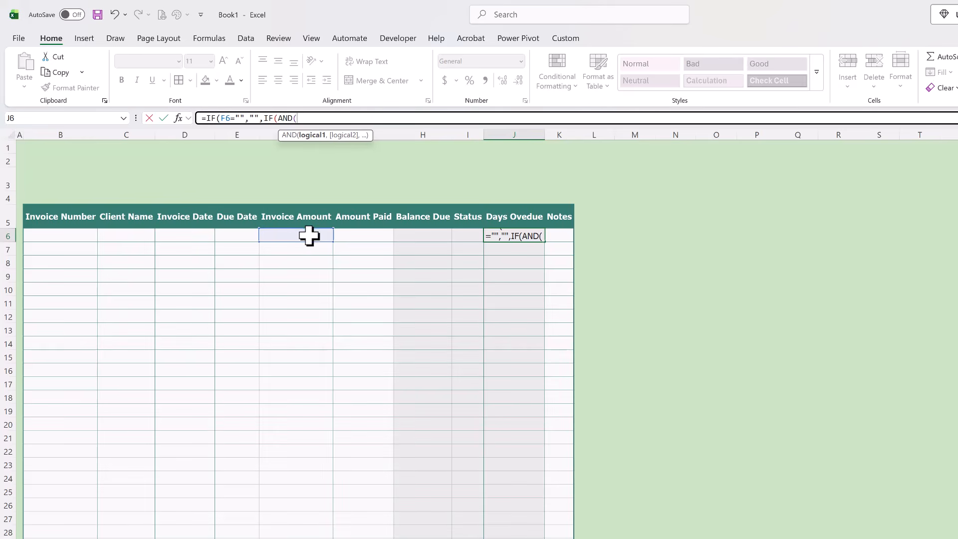
click(413, 239)
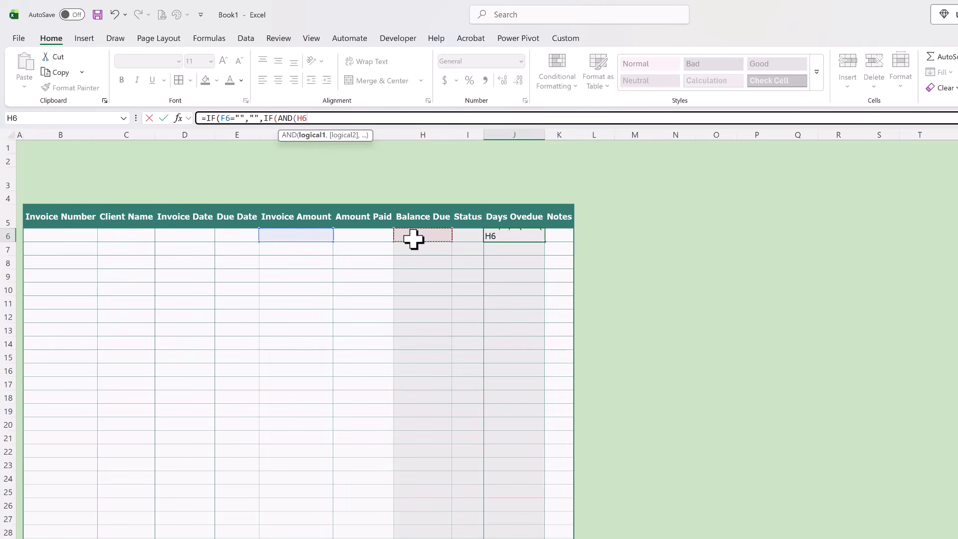
text(>)
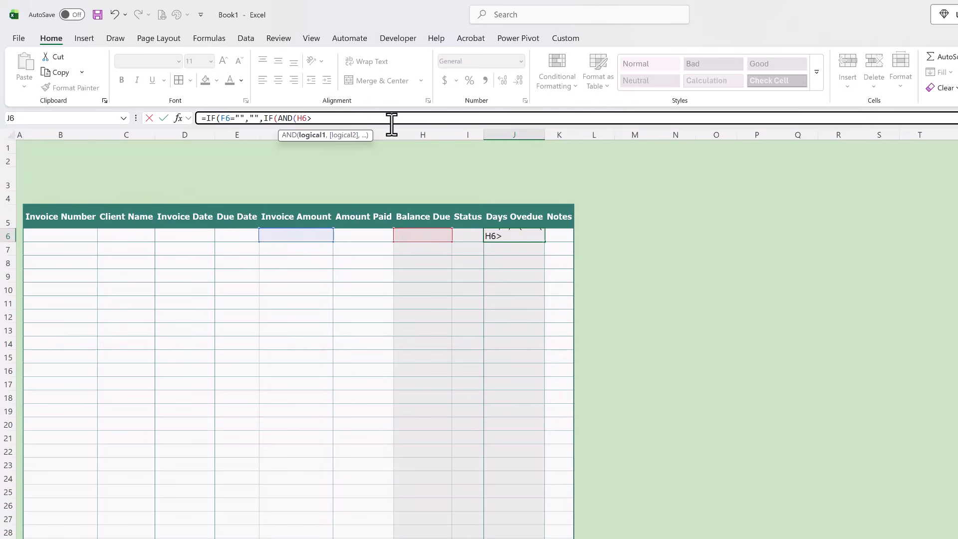
text(0,E6<)
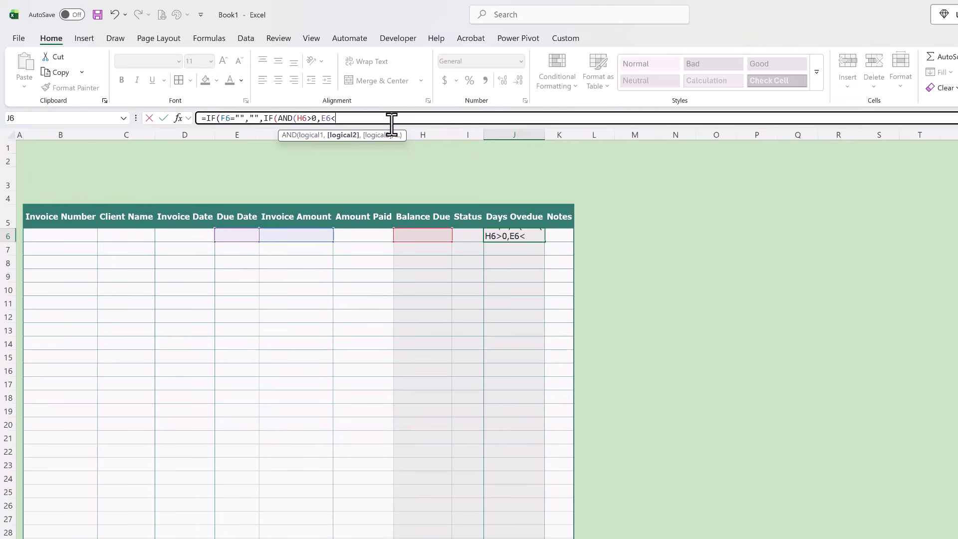
text(TODAY)
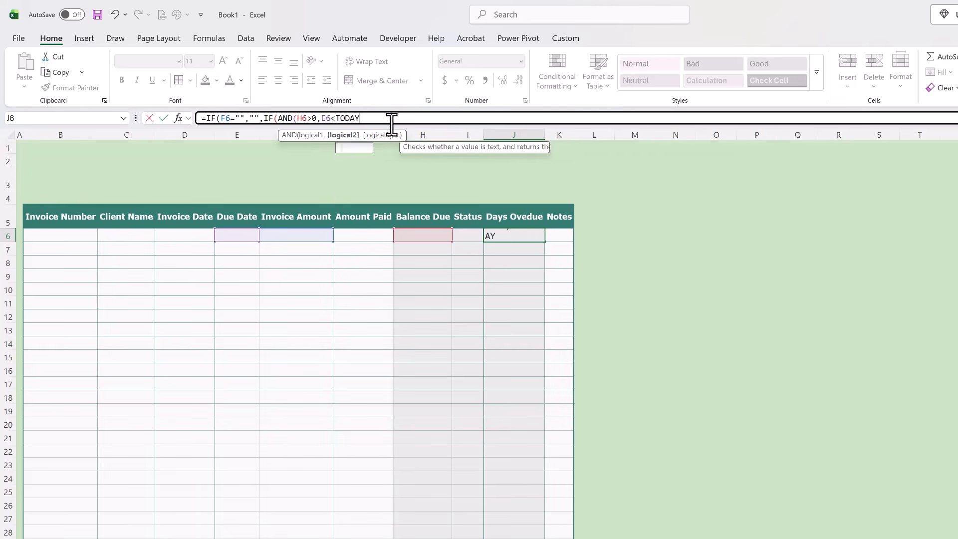
text(()))
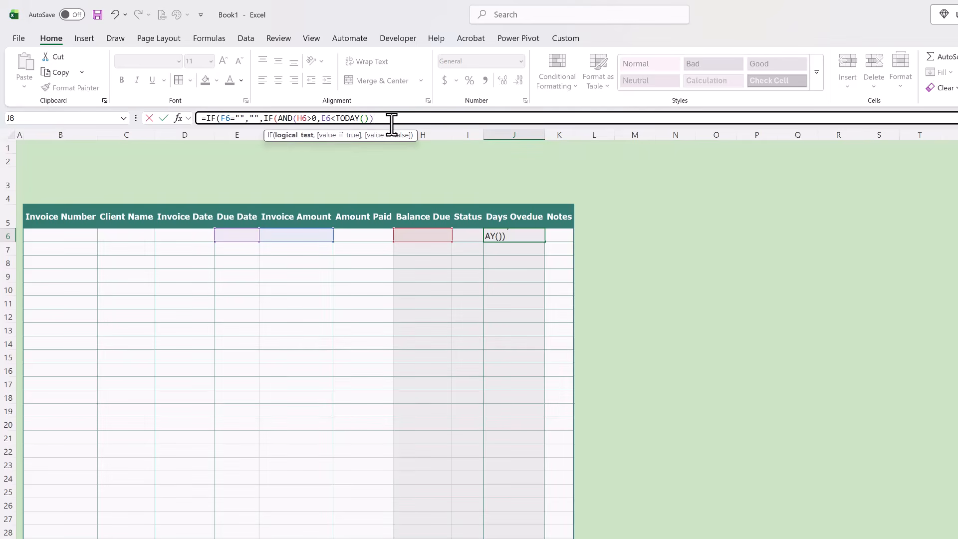
text(,)
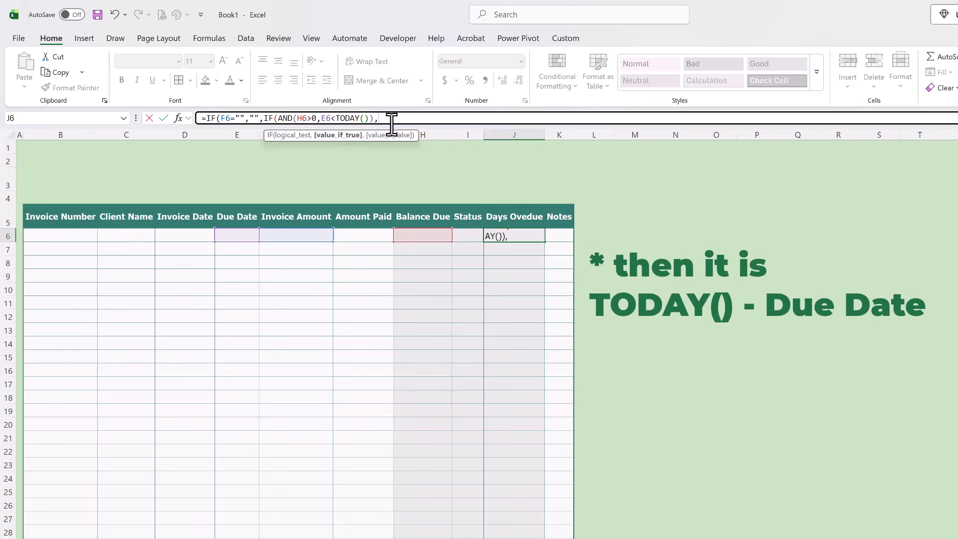
text(TODAY()
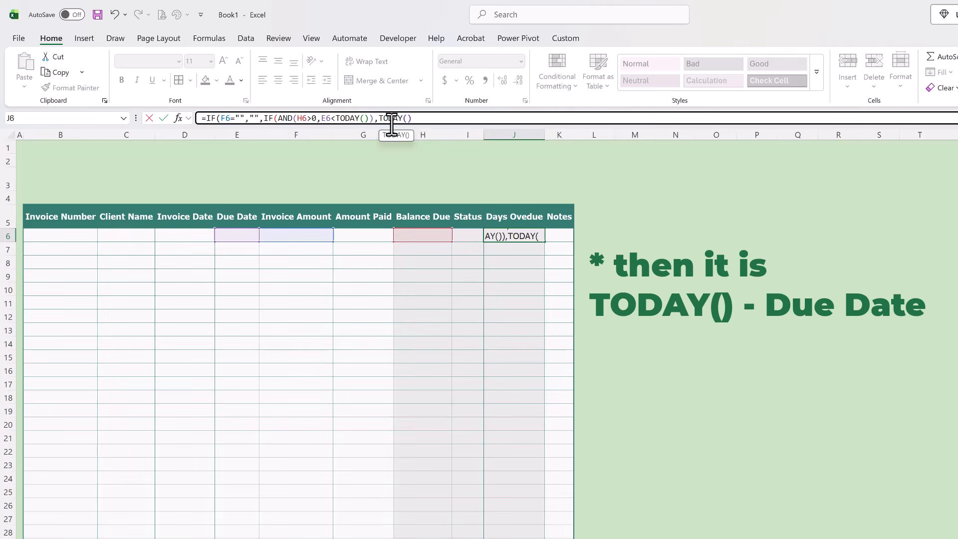
text()-)
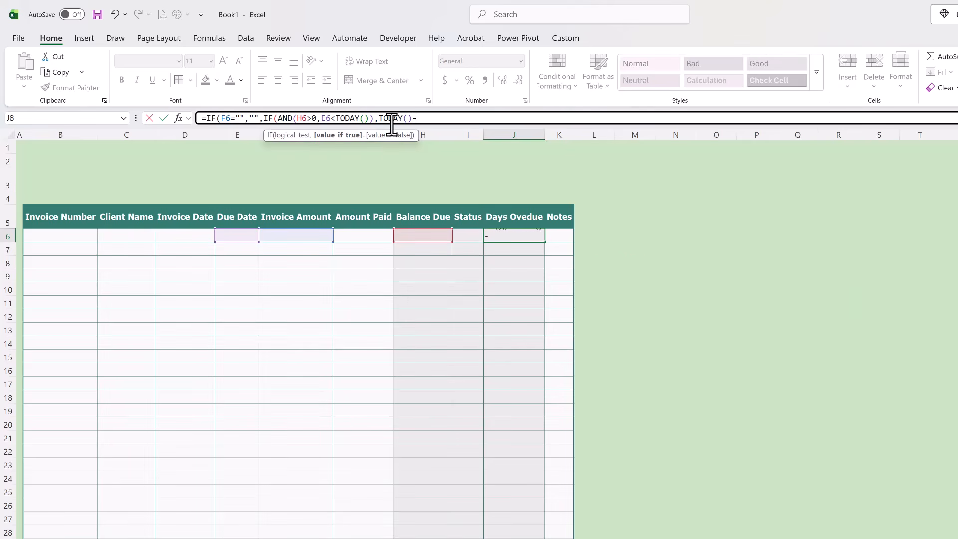
click(246, 236)
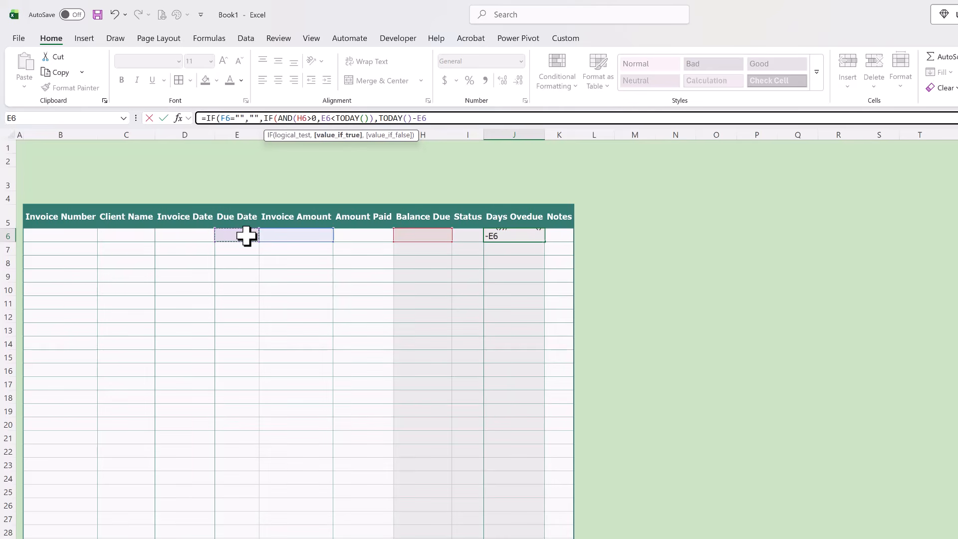
text(,"")))
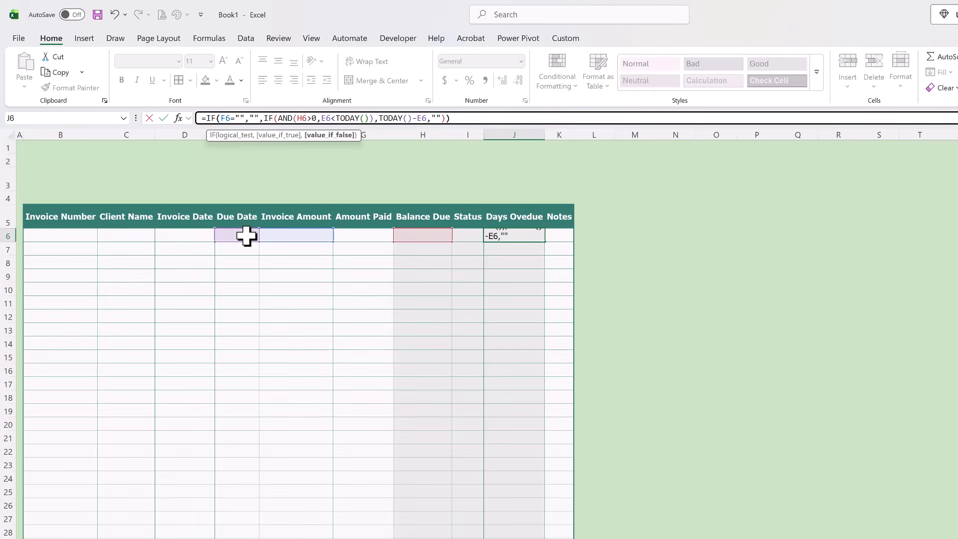
text()))
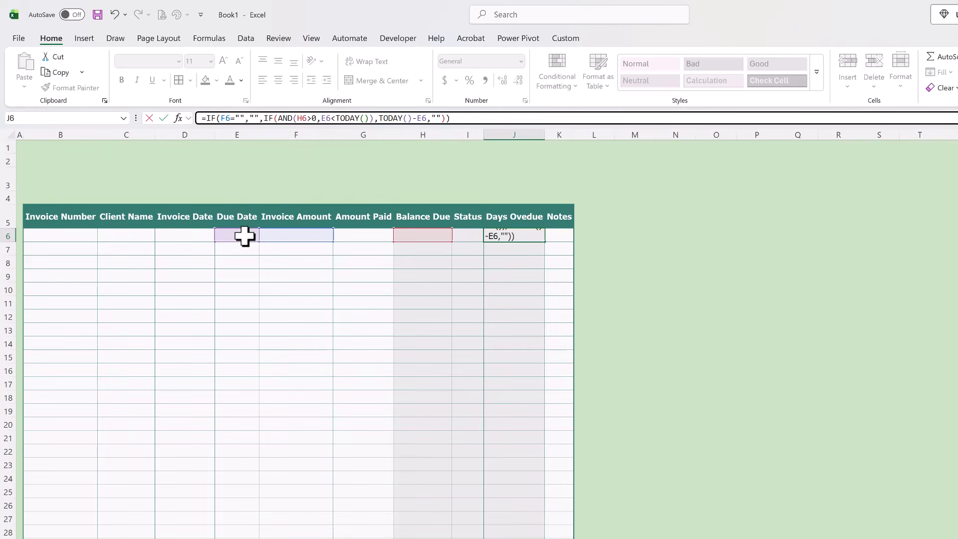
- Enter a sample due date of 7/29 in E6 and an invoice amount of 100 in F6
click(242, 237)
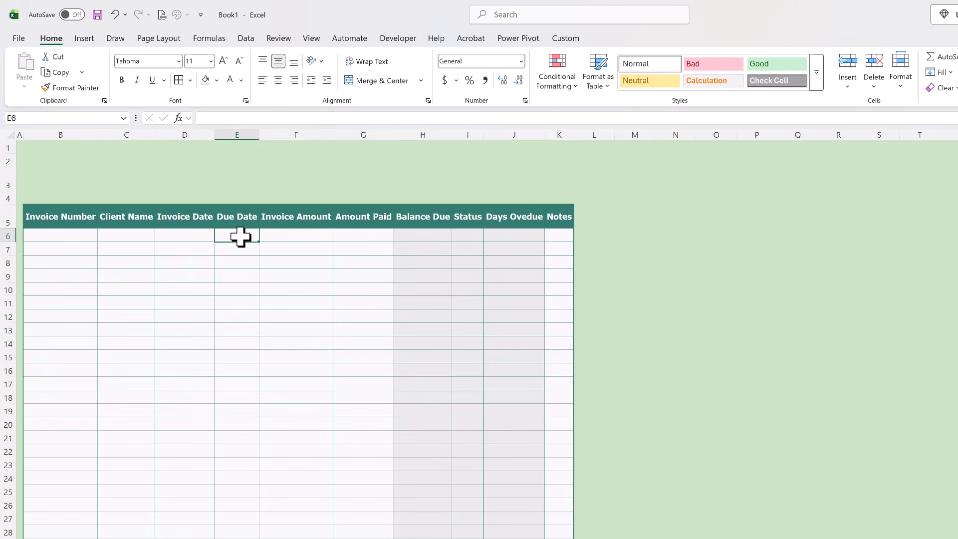
text(7/29)
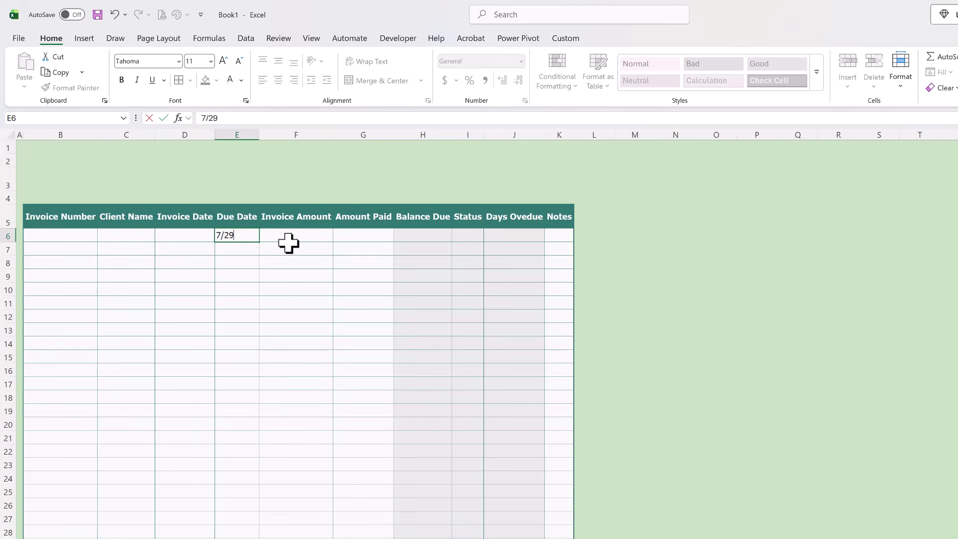
click(327, 237)
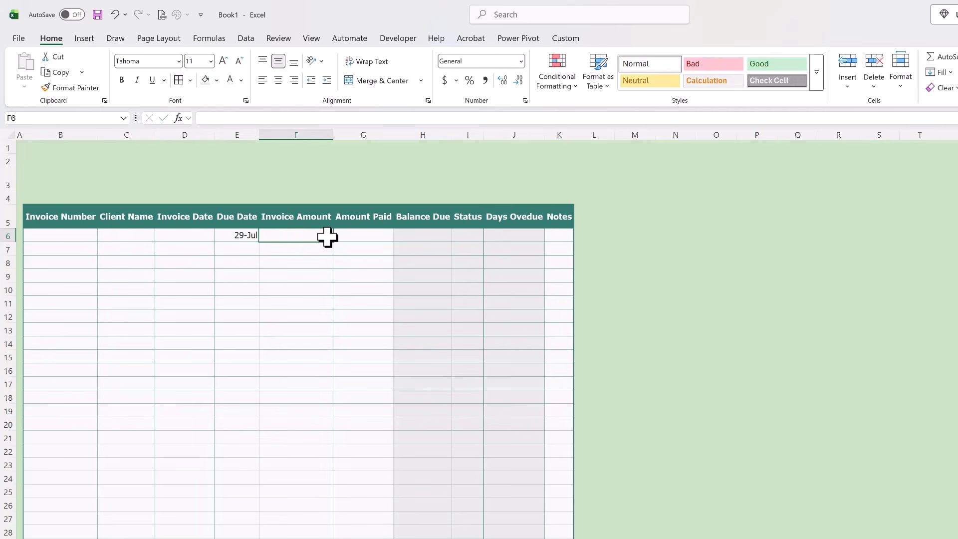
text(100)
- Test the balance and overdue formulas with amounts paid of 50, 100 and 2200 in G6, and clear the cell
click(358, 236)
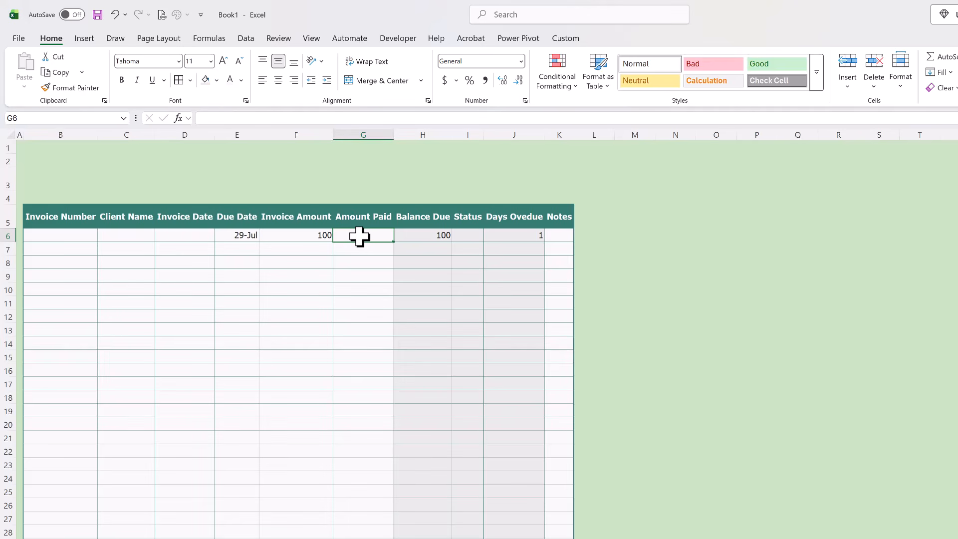
text(50)
key(Return)
click(359, 237)
text(100)
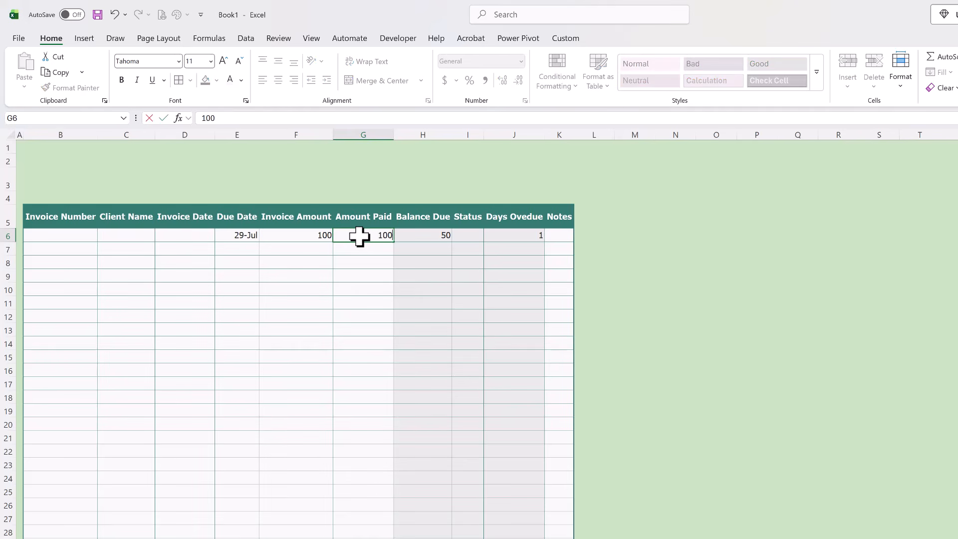
key(Return)
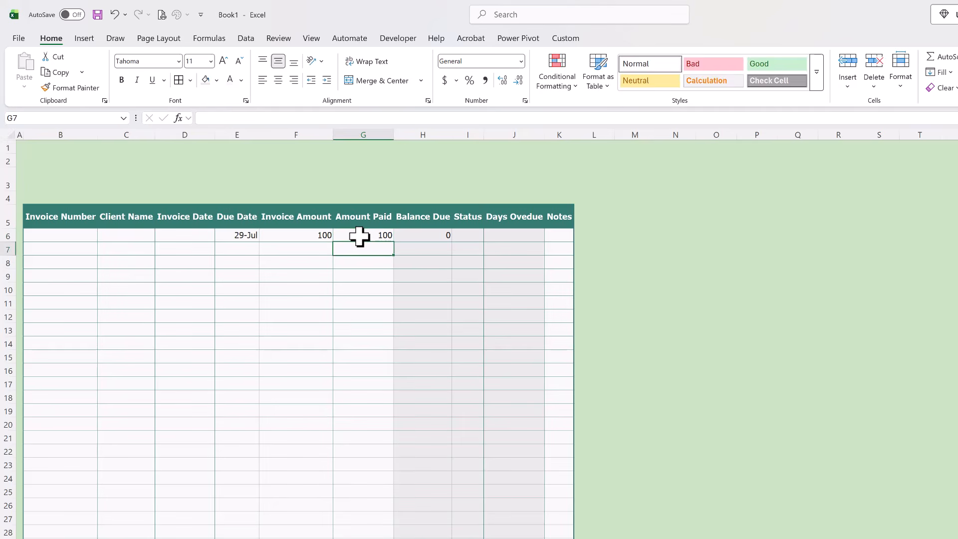
click(360, 236)
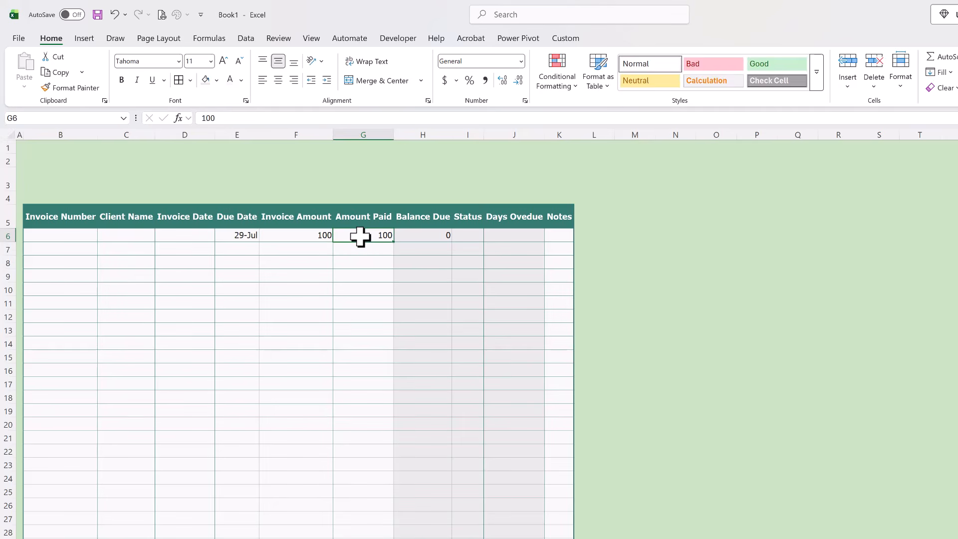
text(2200)
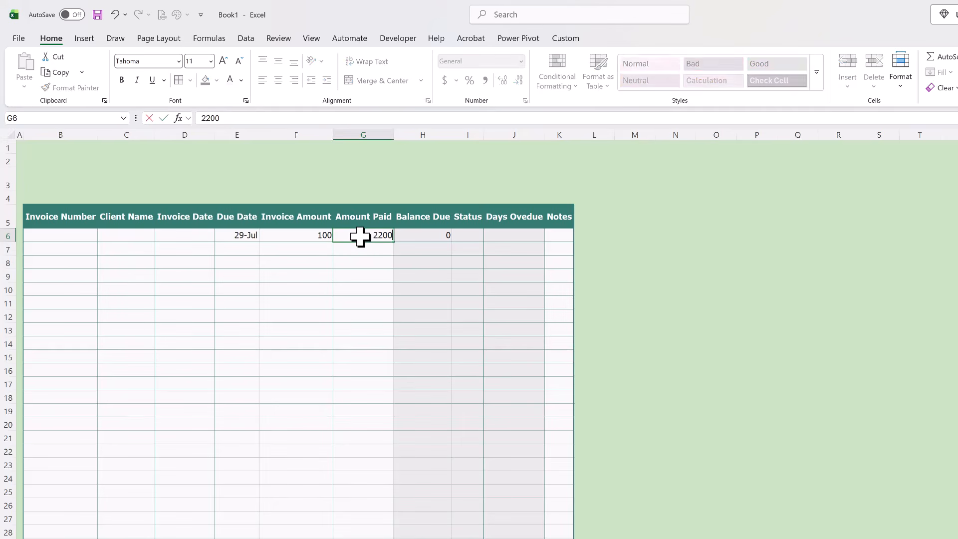
key(Return)
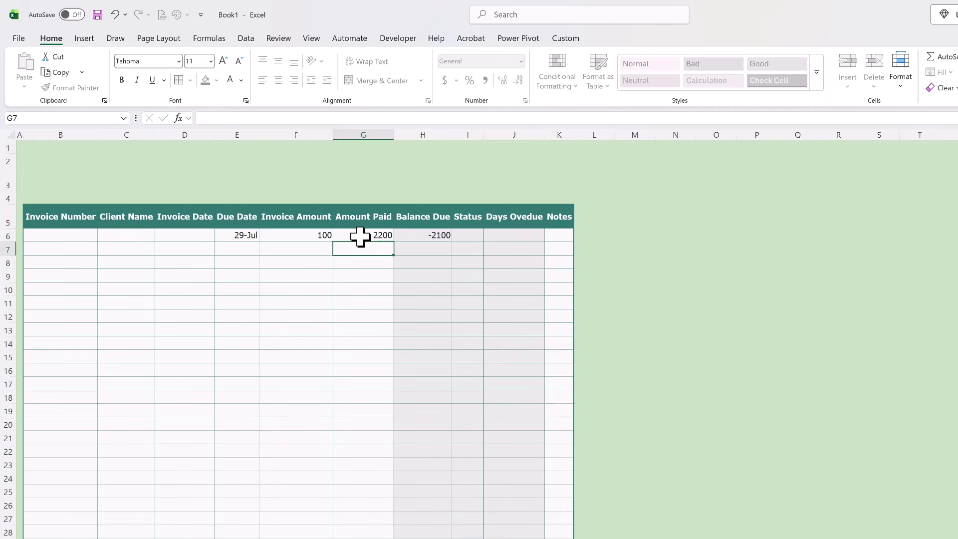
click(360, 237)
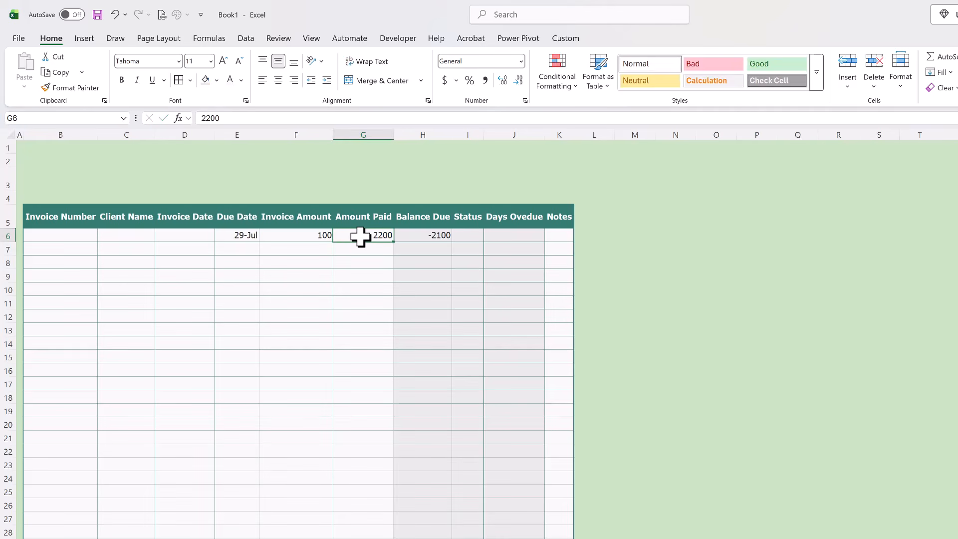
key(Delete)
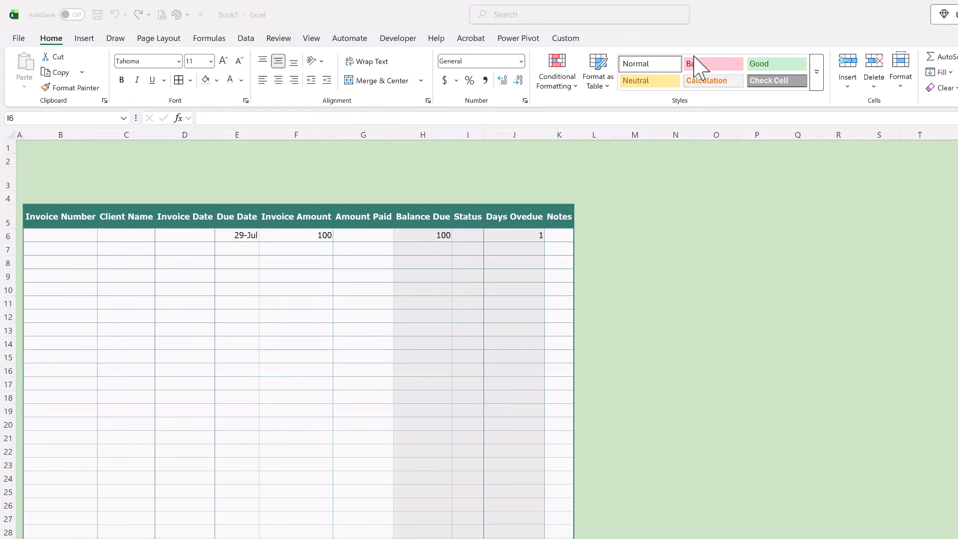
- Begin the status formula in I6 with a blank check on the invoice amount: =IF(F6="","",
click(473, 238)
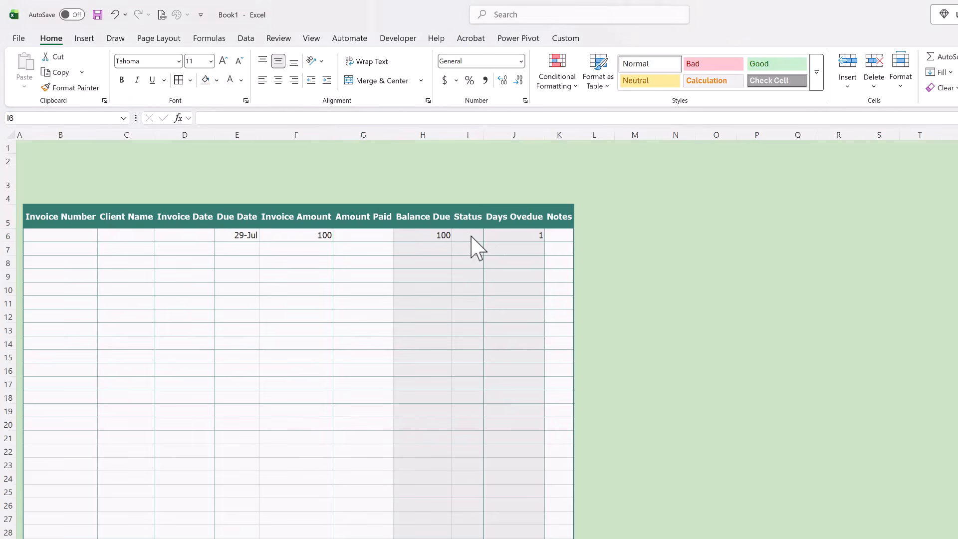
click(342, 118)
text(=)
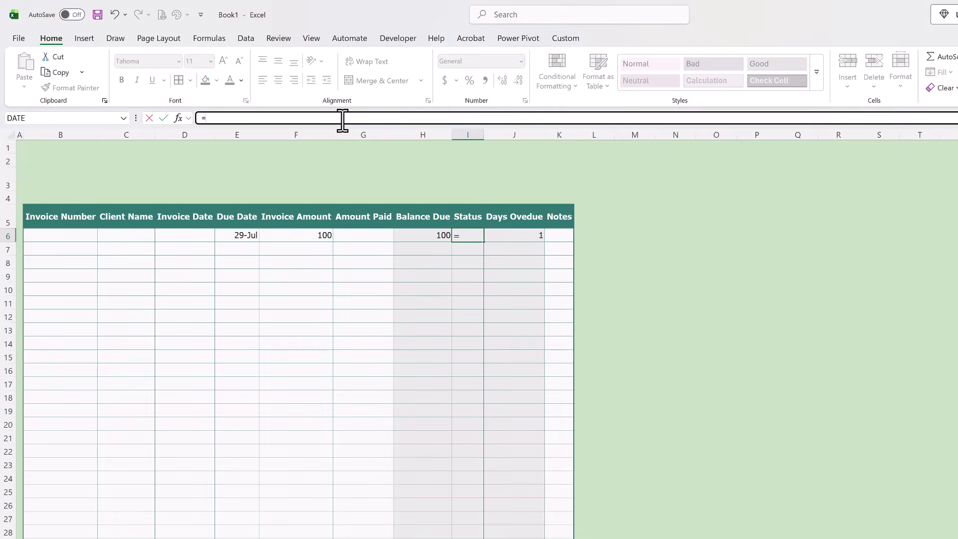
text(IF(F6)
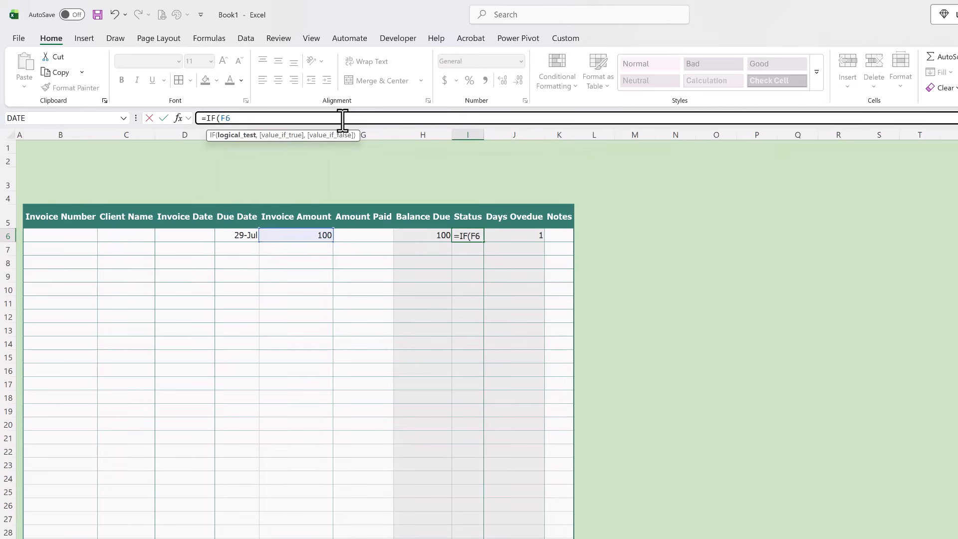
text(="")
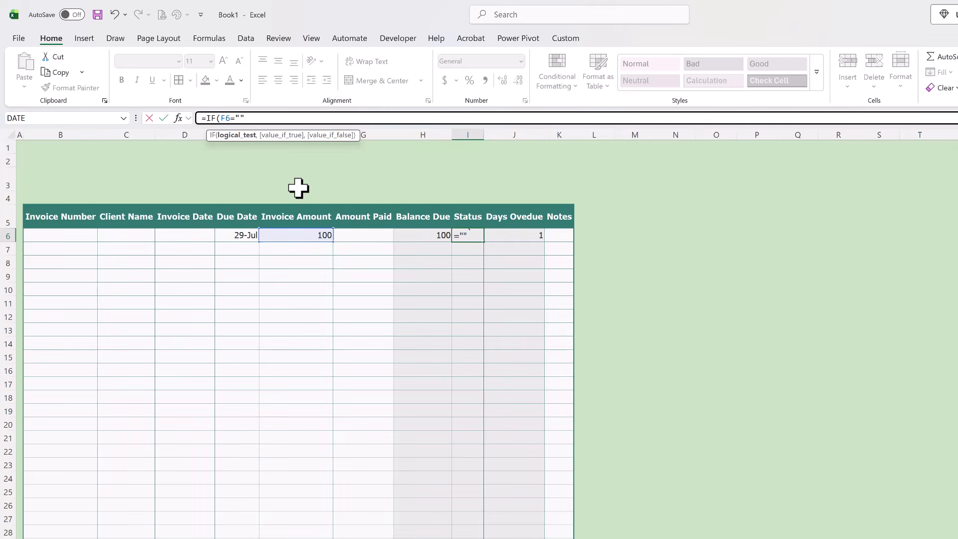
text(,)
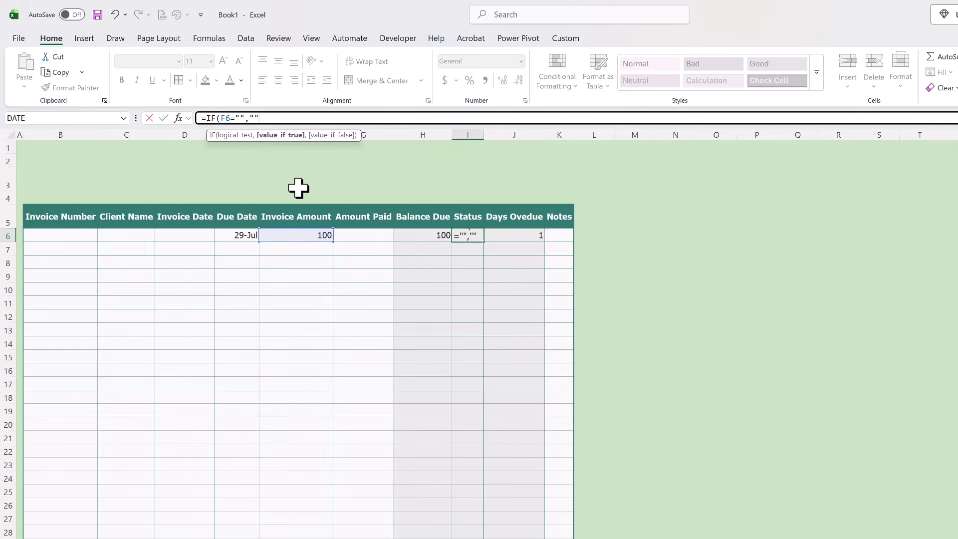
text("",)
- Add a nested test to the status formula that returns Paid for a cleared balance: IF(H6<=0,"Paid"
text(IF()
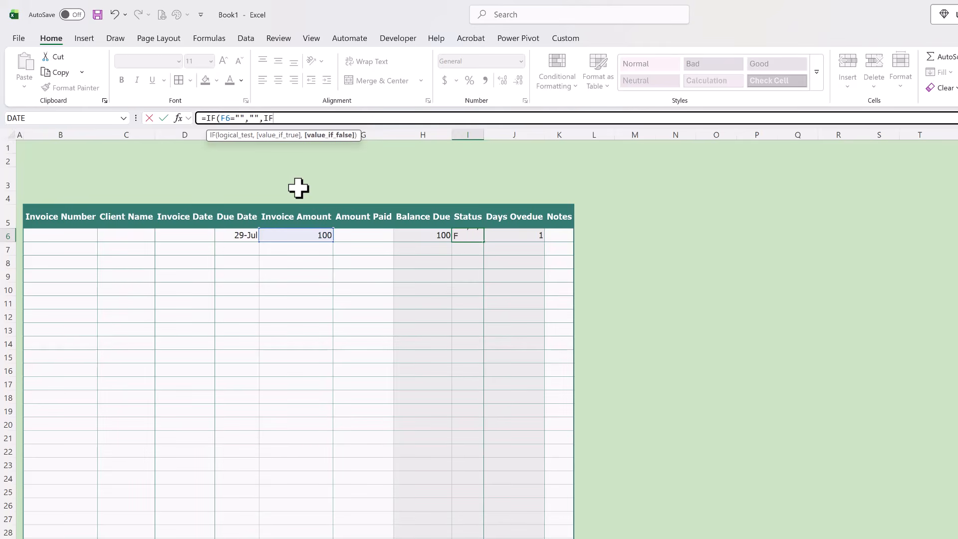
text(H)
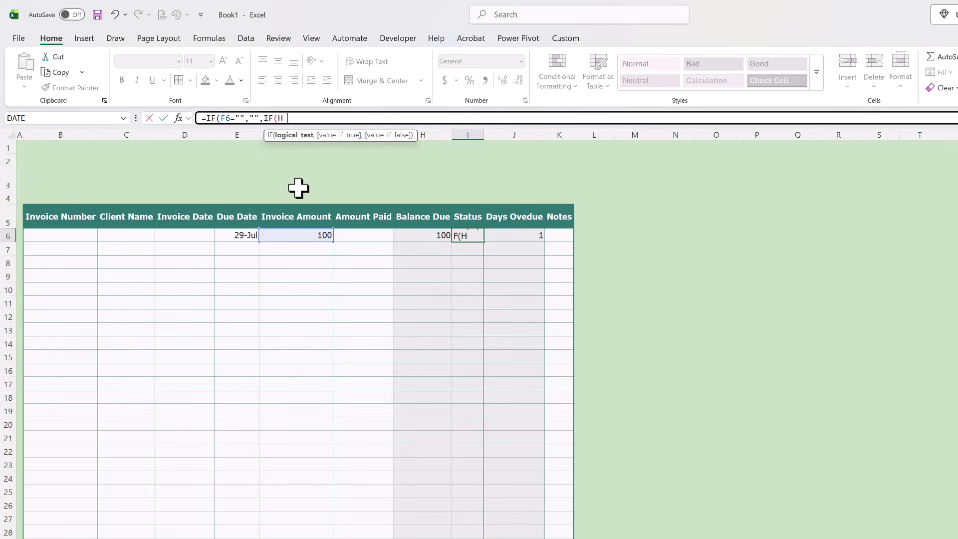
text(6<)
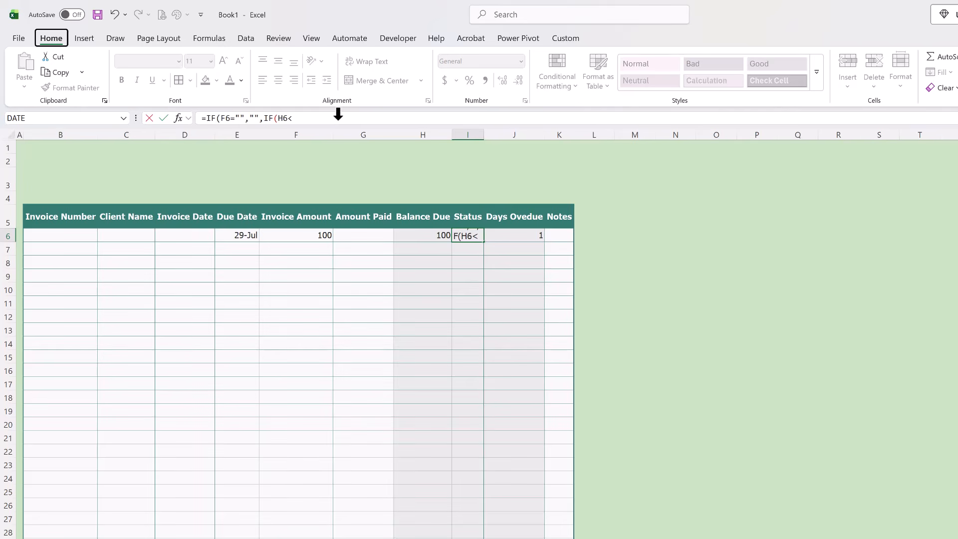
click(312, 112)
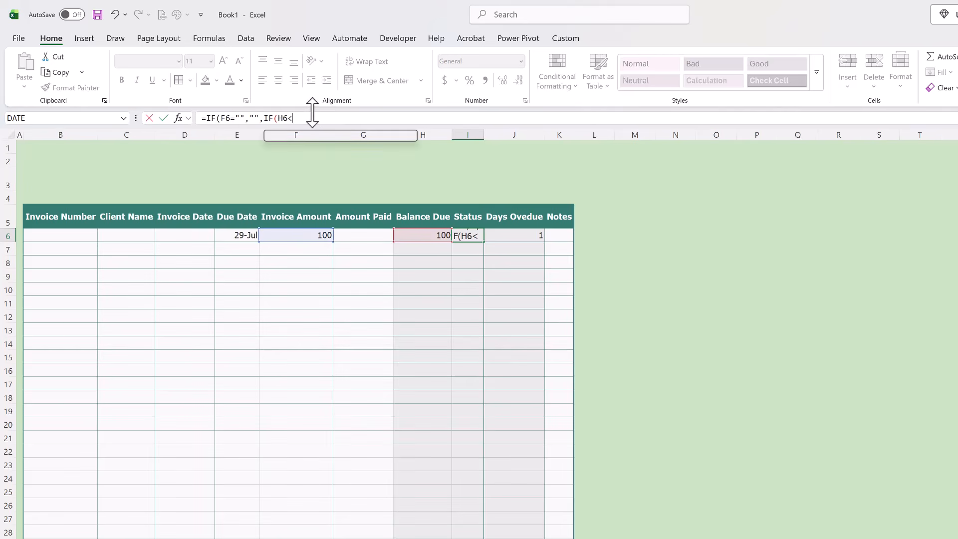
text(=)
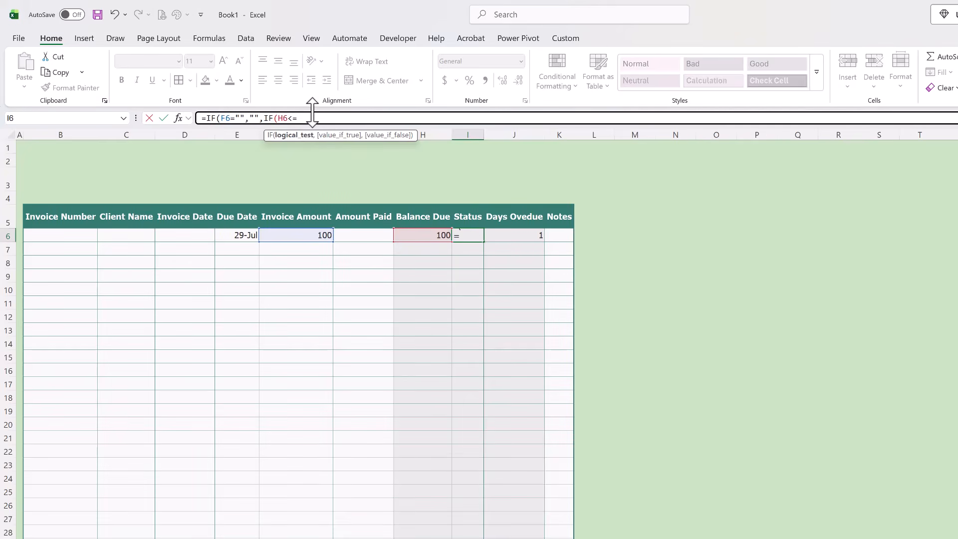
text(0,"Paid")
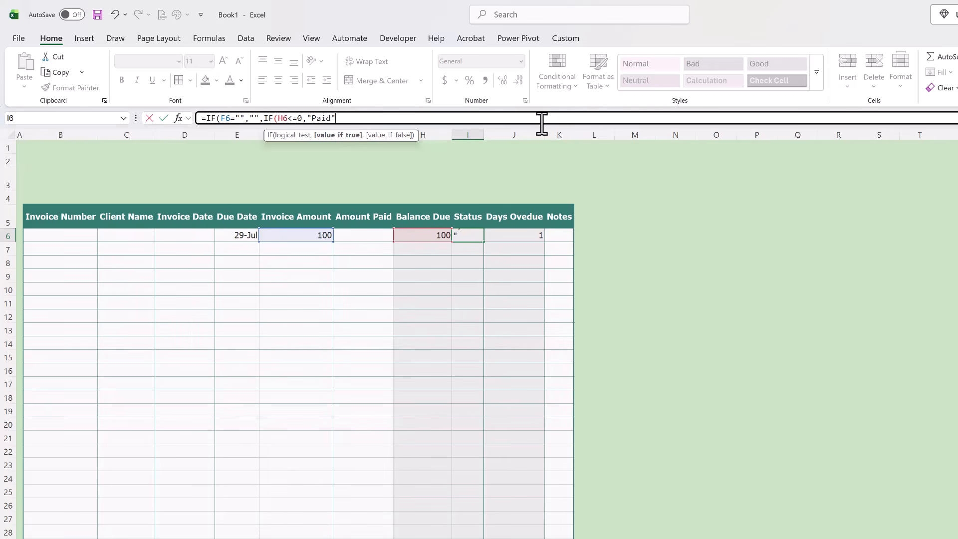
- Extend the status formula with the past-due-date test ,IF(E6<TODAY(),"Overdue", and begin another nested IF
text(,IF()
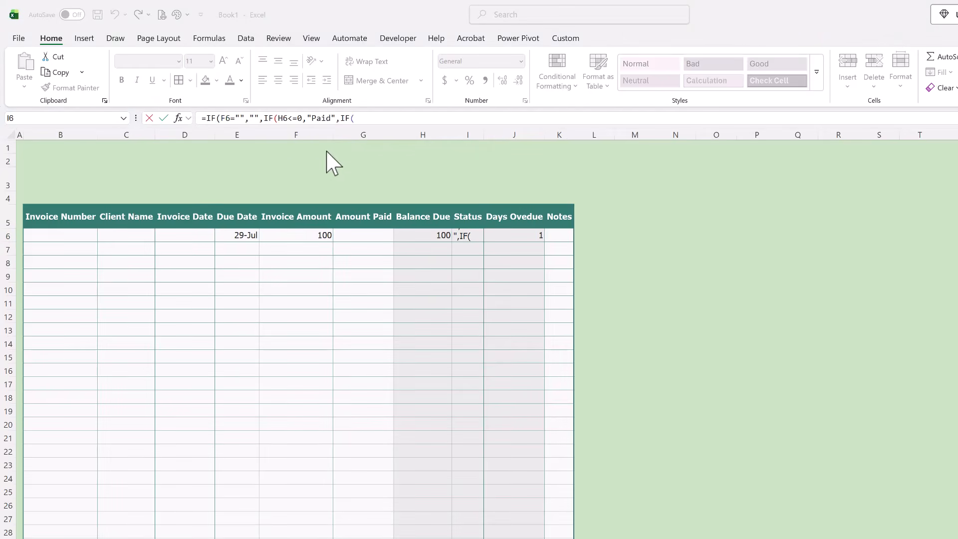
click(367, 118)
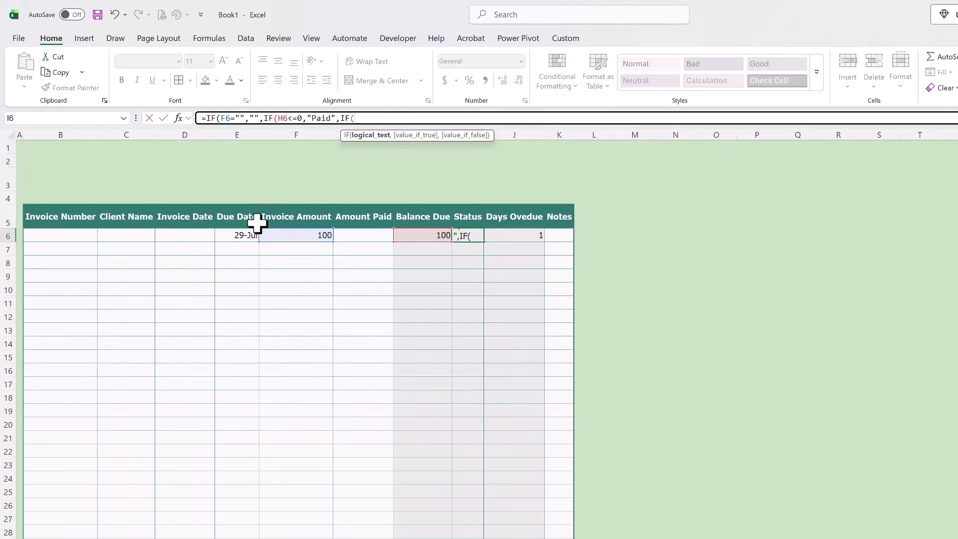
click(237, 235)
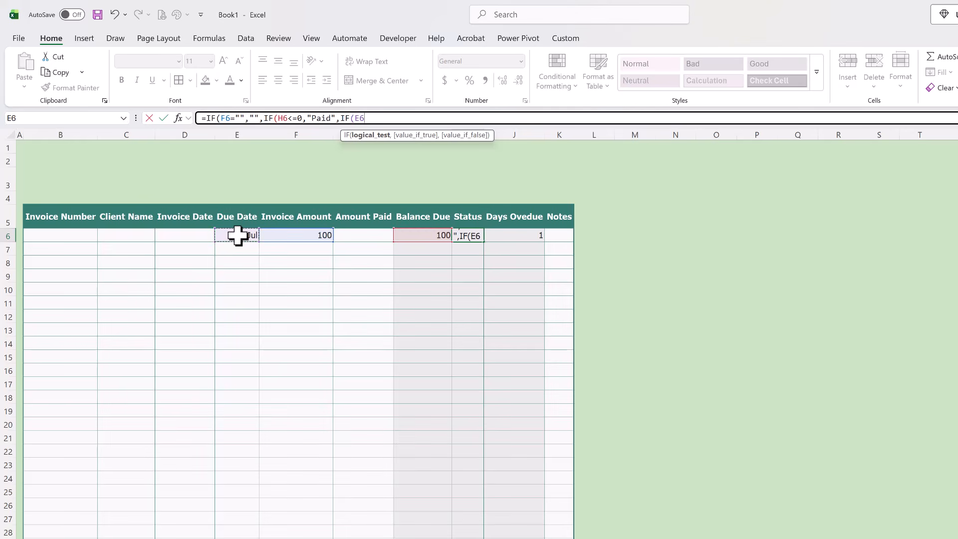
text(<TODA)
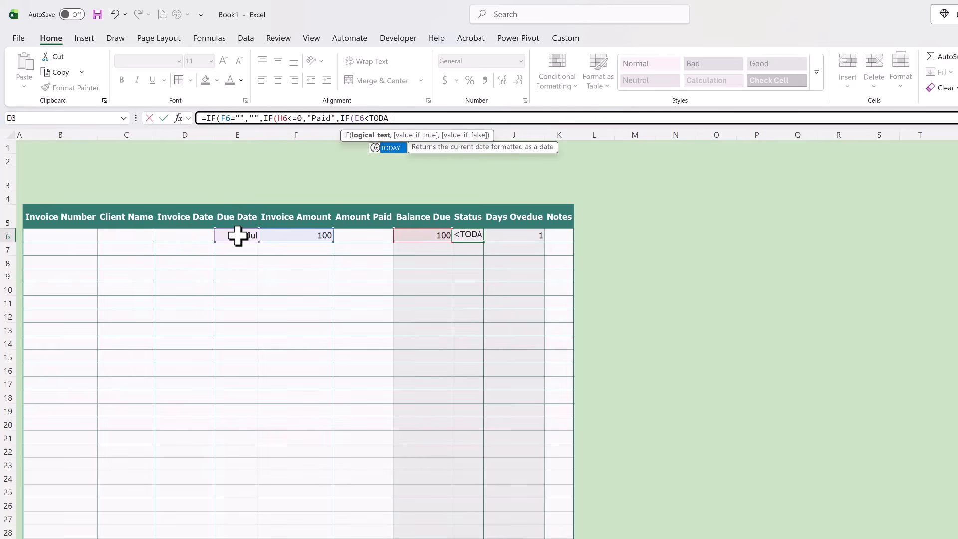
text(Y()
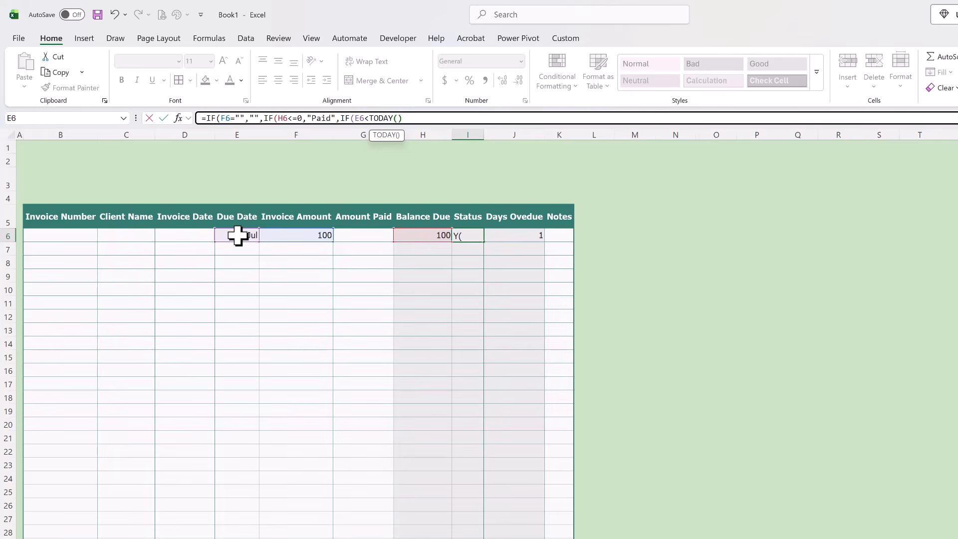
text())
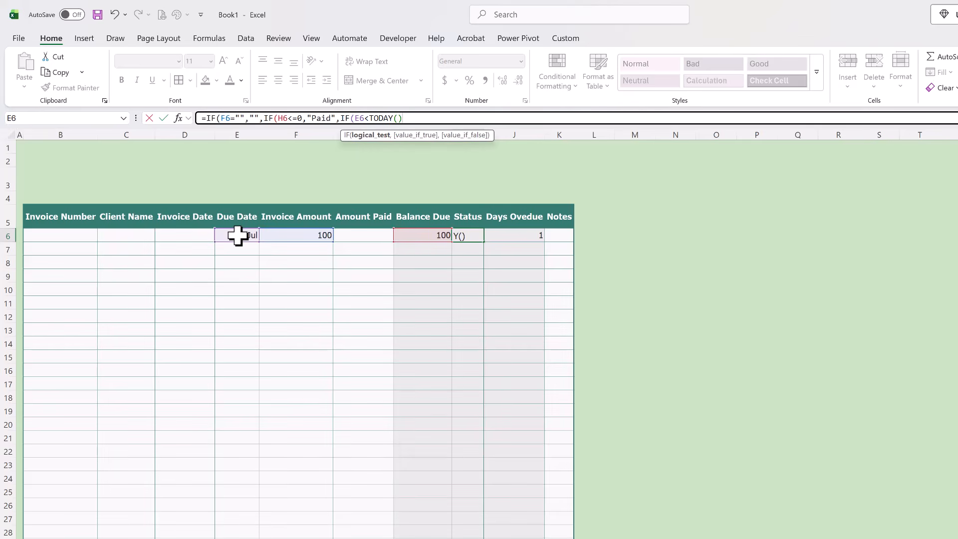
text(,)
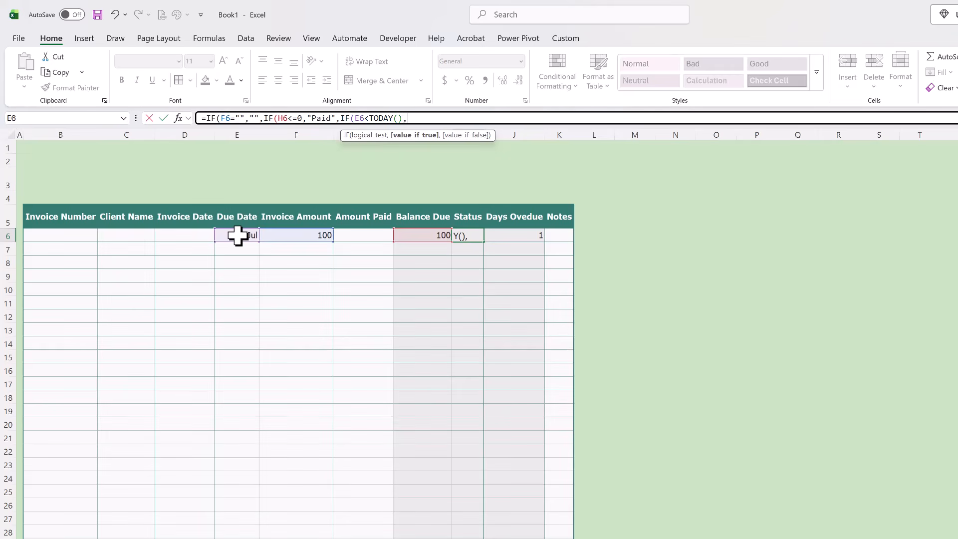
text("Overdue",I)
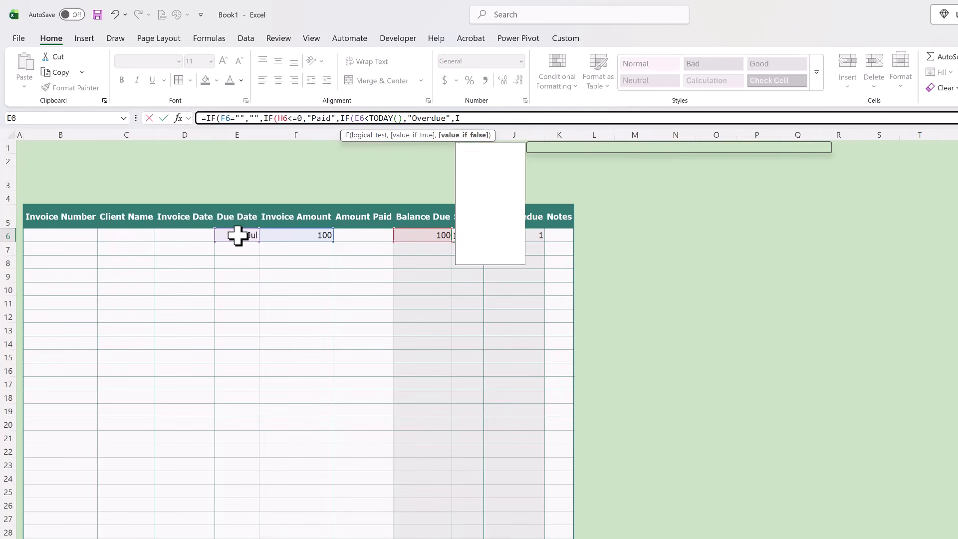
- Complete the status formula in I6 with IF(G6>0,"Partially Paid","Open")))) and auto-fit the Status column's width
key(Tab)
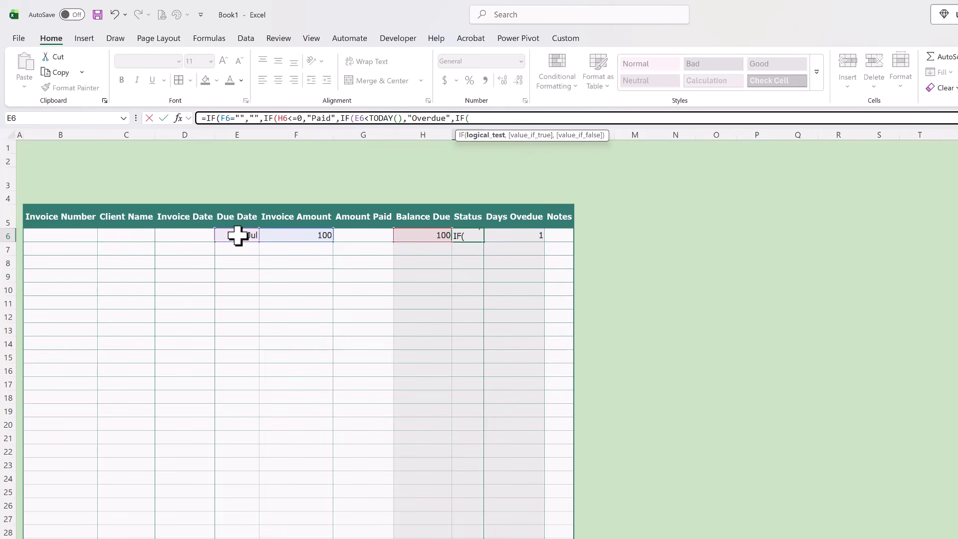
click(352, 239)
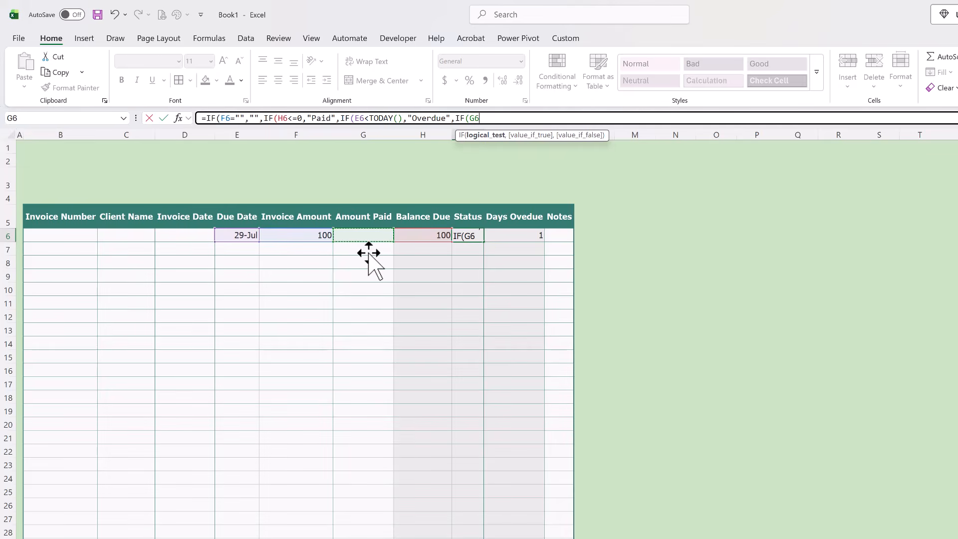
key(alt)
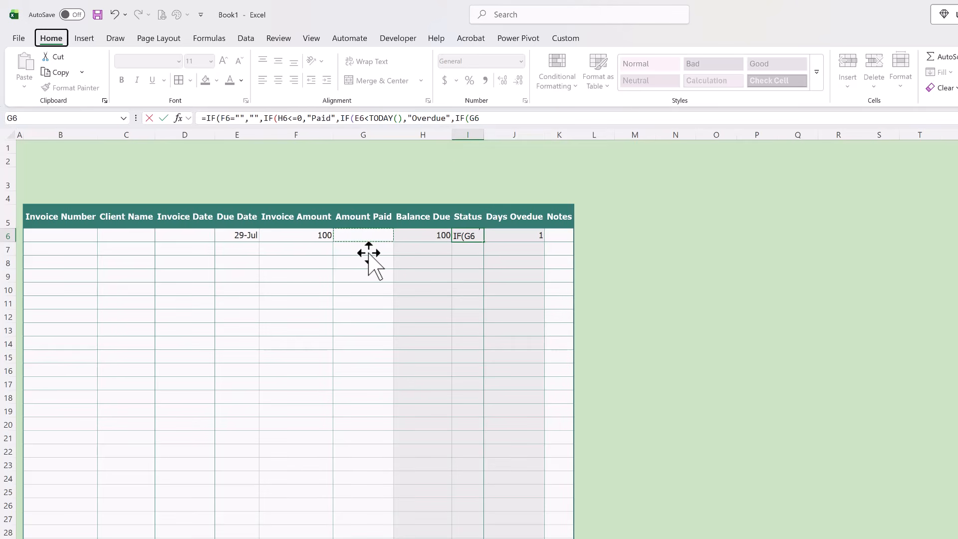
click(500, 118)
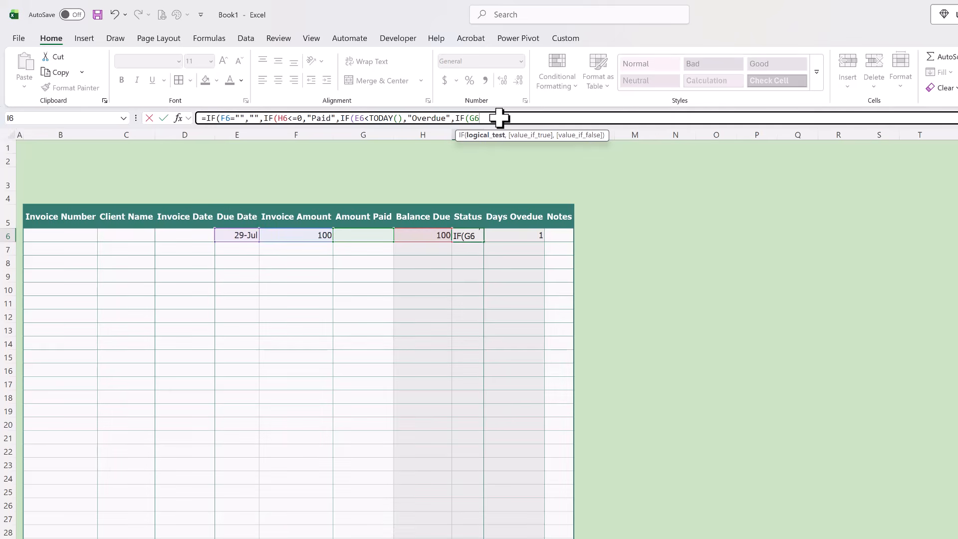
key(alt)
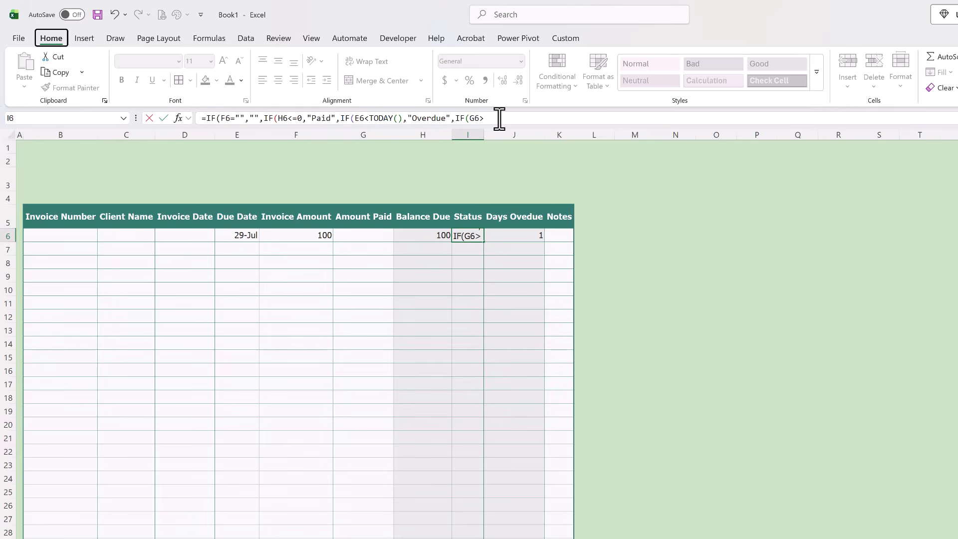
click(499, 119)
text(0)
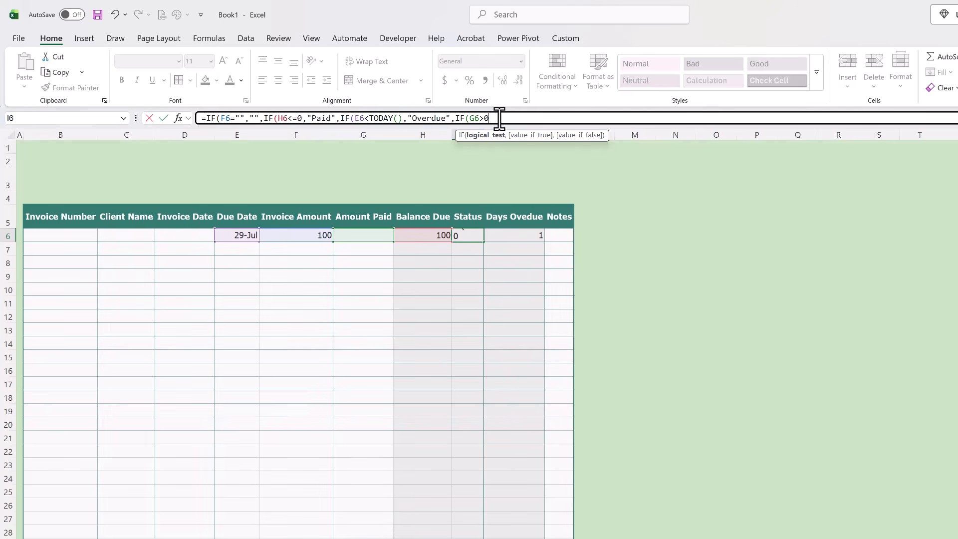
text(,)
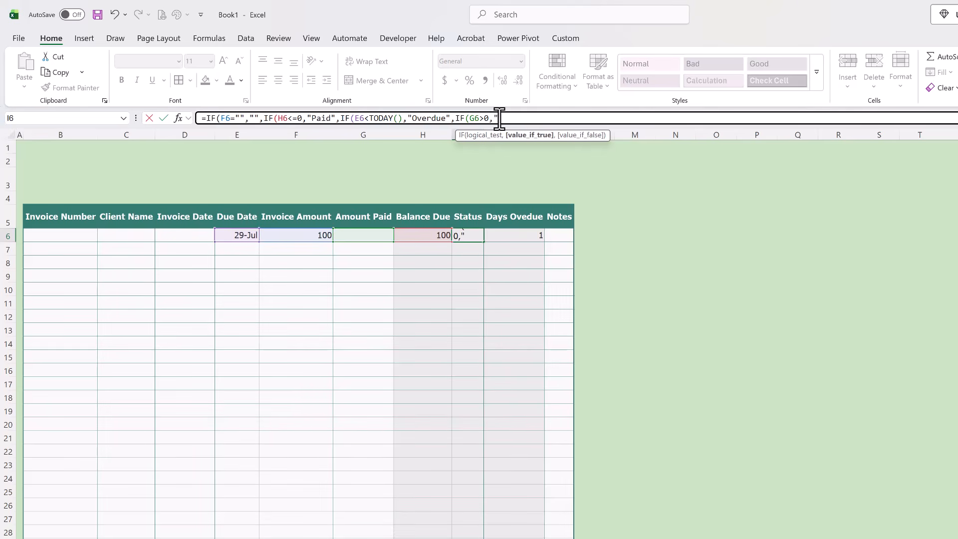
text("Partially Paid","Open")
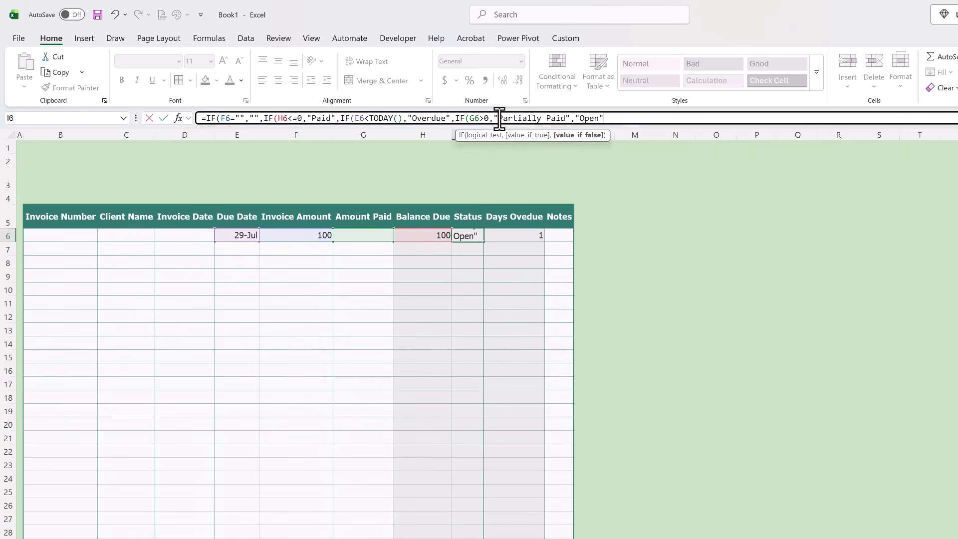
text())
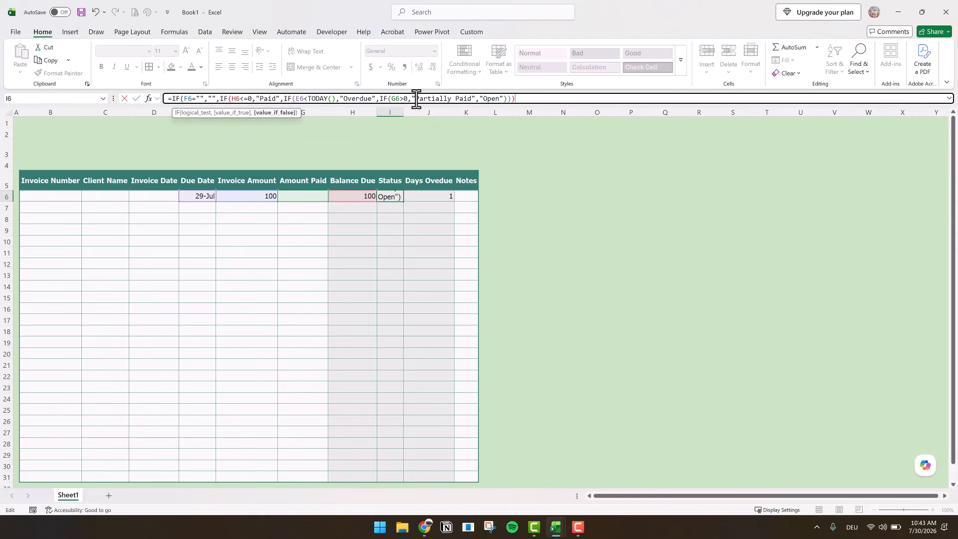
key(Return)
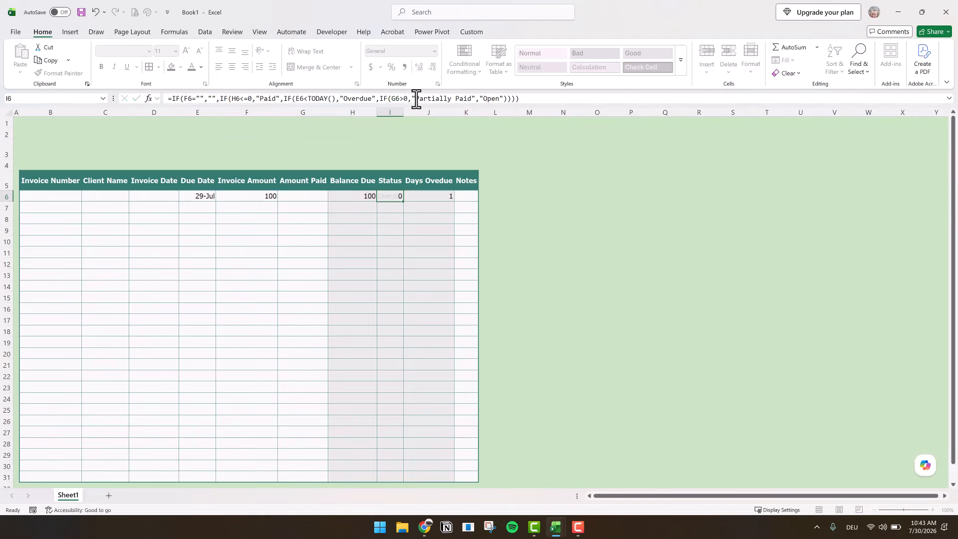
double_click(403, 107)
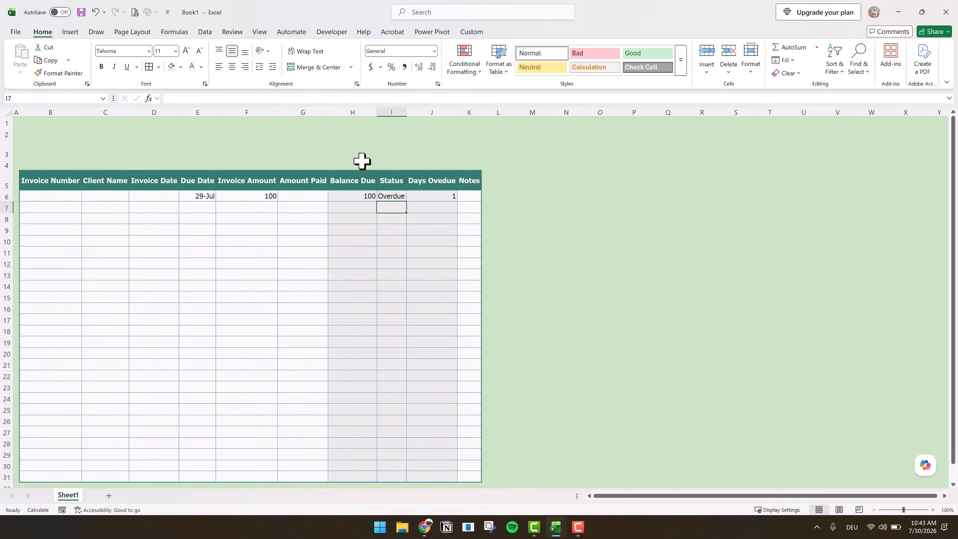
- Test the status formula with amounts paid of 50 and 100 in G6, and clear the cell
click(313, 196)
text(5)
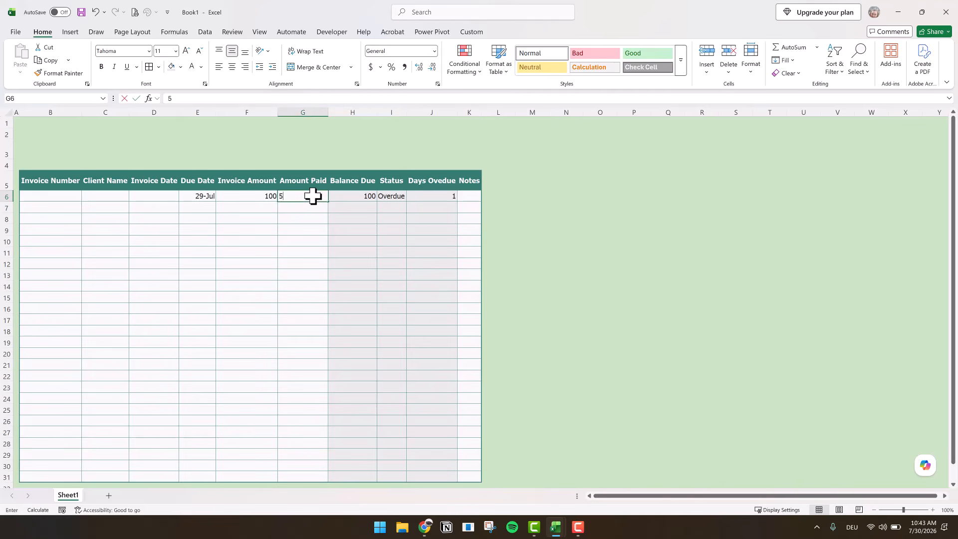
text(0)
key(Return)
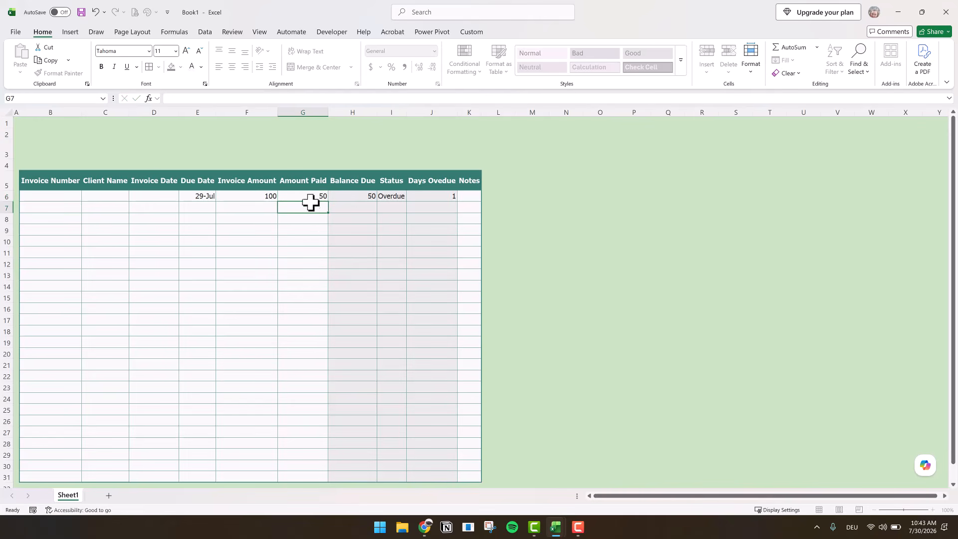
click(309, 197)
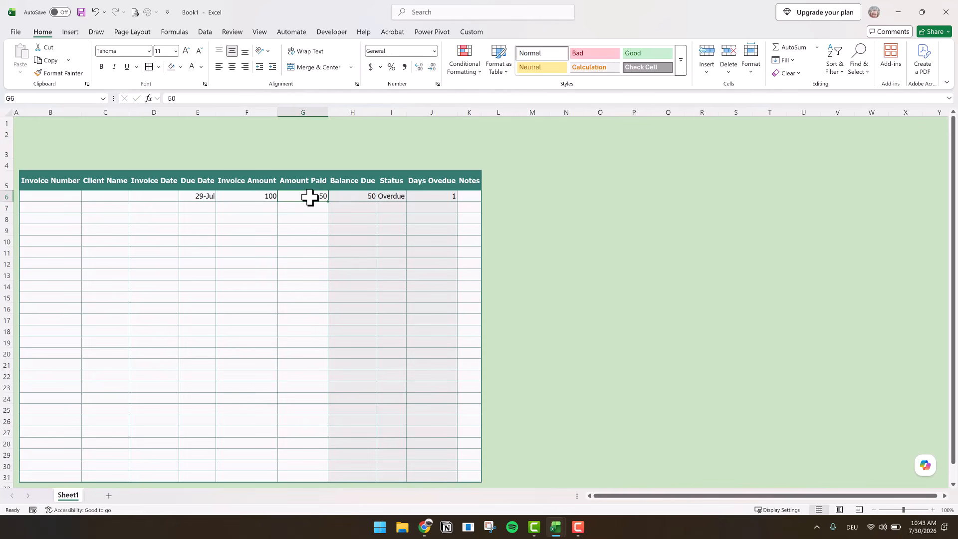
text(100)
key(Return)
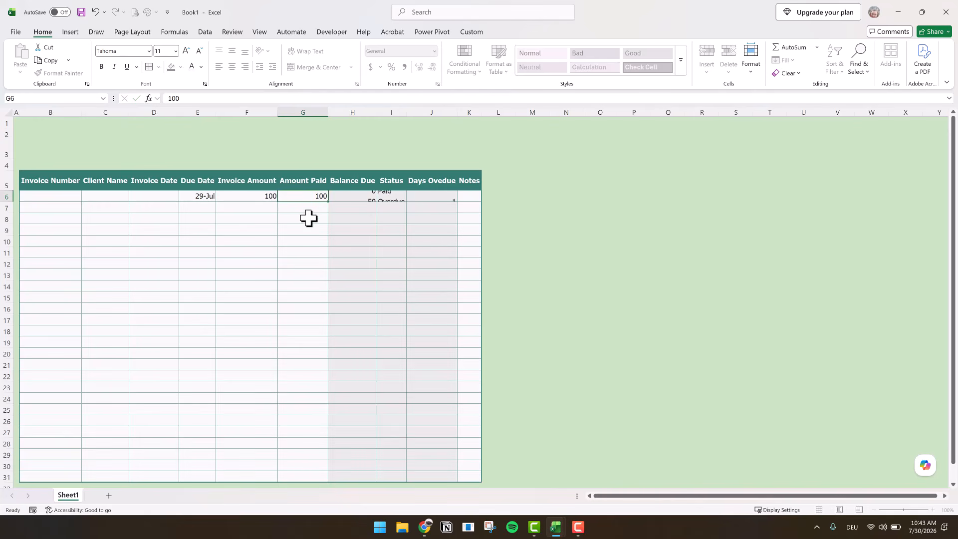
click(311, 197)
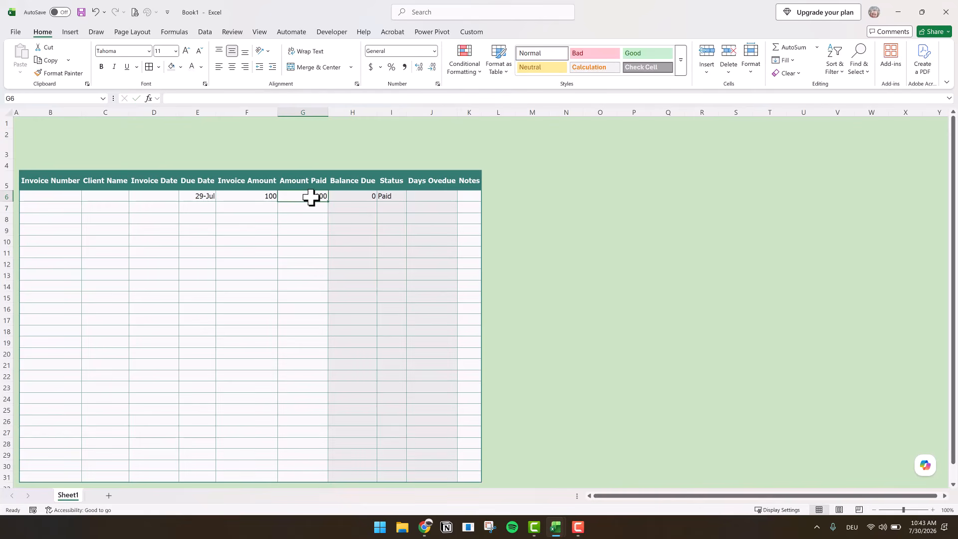
- Test the status formula with an amount paid of 200 in G6, and change the due date in E6 to 31-Jul
text(200)
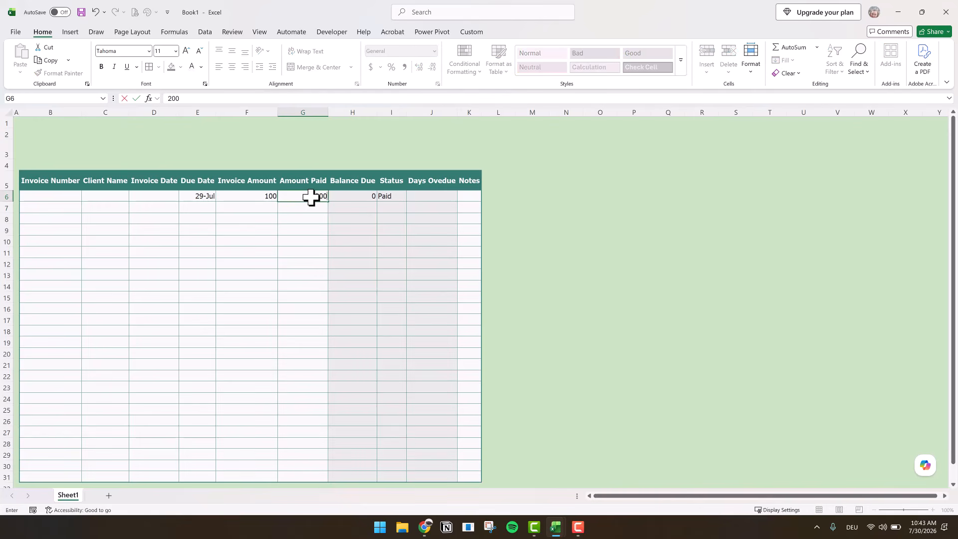
key(Return)
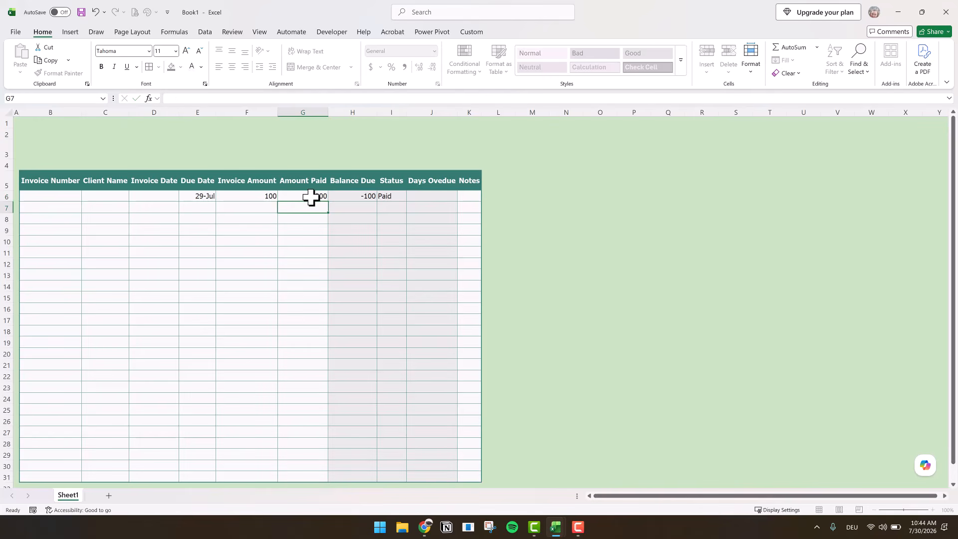
click(199, 198)
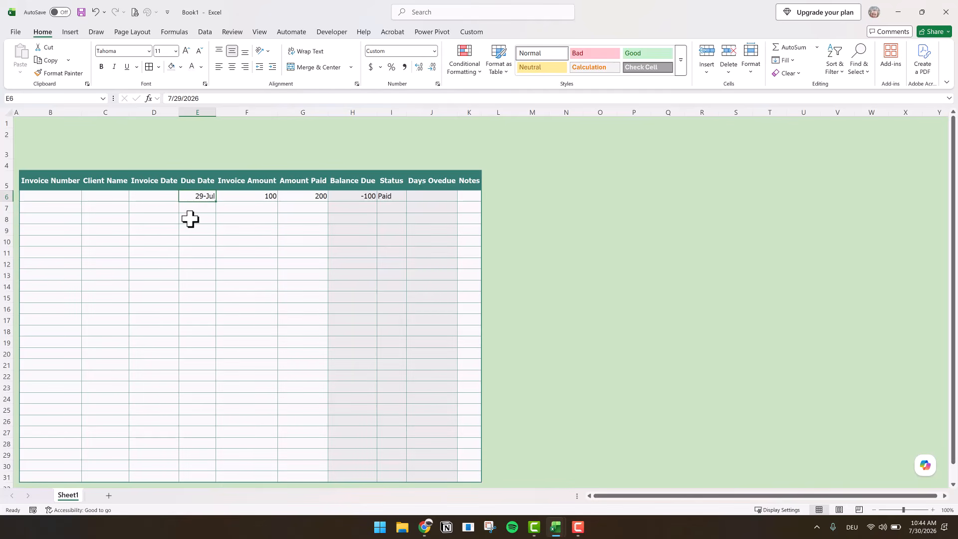
key(F2)
key(BackSpace)
key(BackSpace)
key(BackSpace)
key(BackSpace)
key(BackSpace)
key(BackSpace)
key(BackSpace)
text(31)
key(Return)
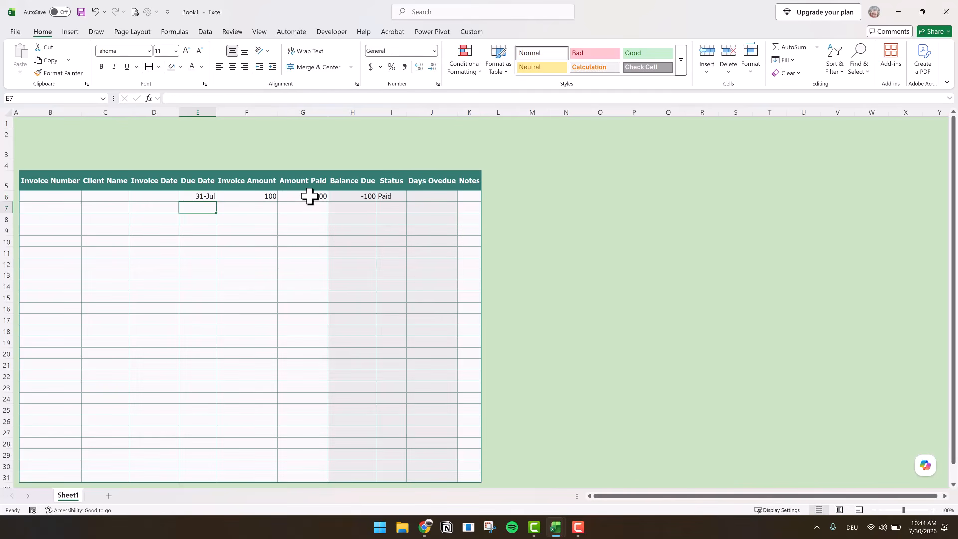
- Test the status formula with the amount paid in G6 cleared, and enter 50 there
click(309, 196)
key(Delete)
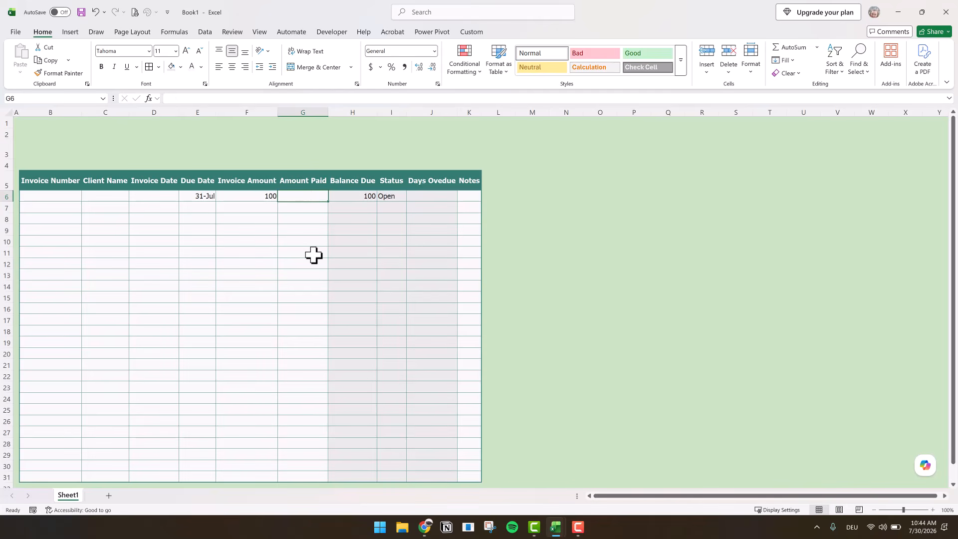
text(50)
key(Return)
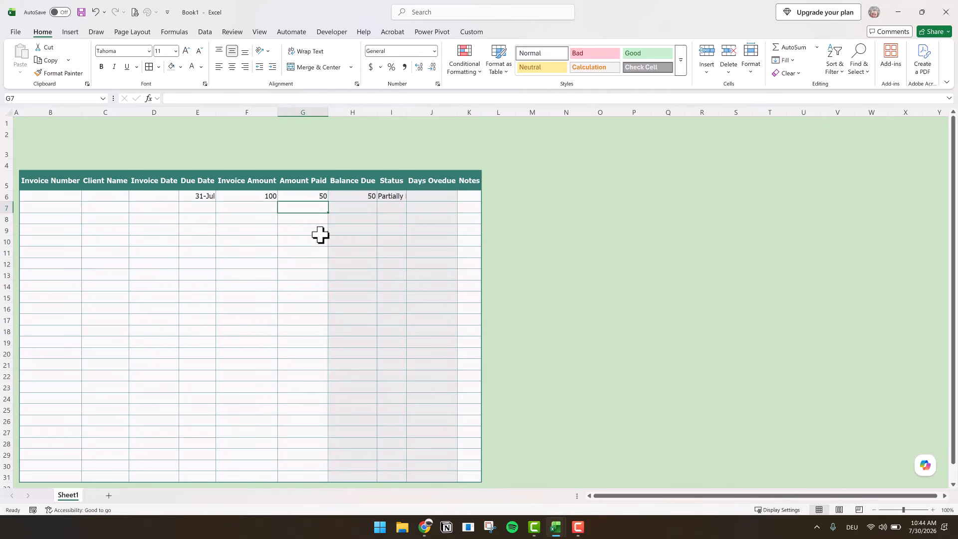
- Create a merged title block in B2:E3 with a dark teal fill and the text INVOICE TRACKER
drag(42, 136, 196, 160)
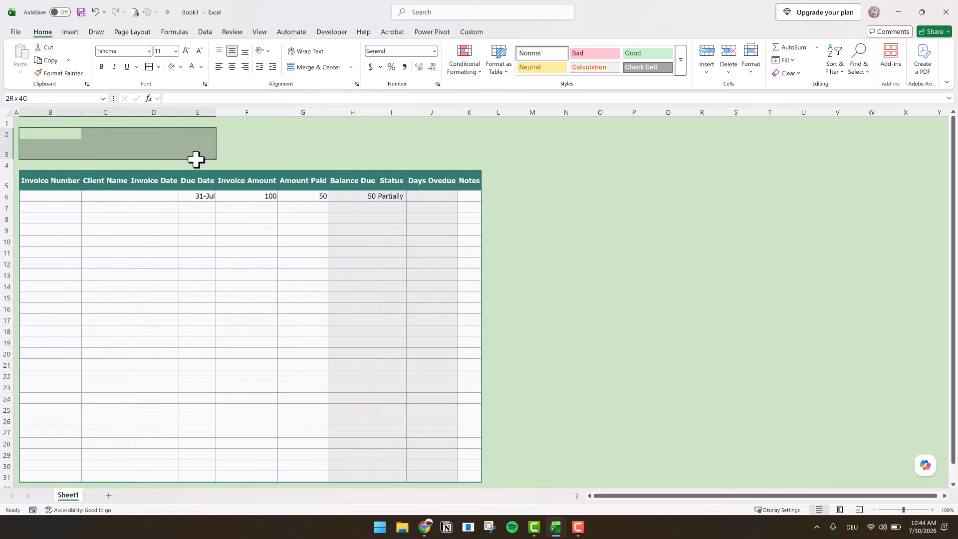
click(180, 67)
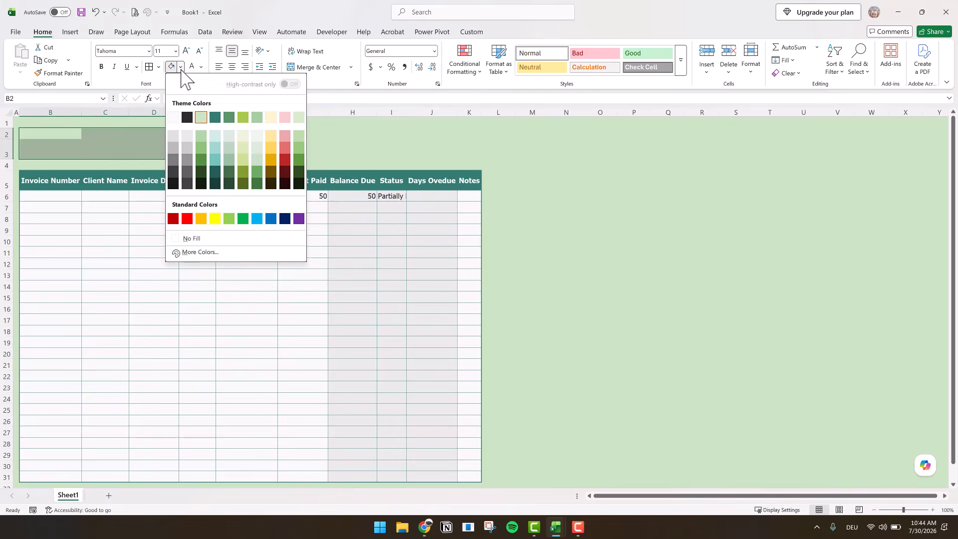
click(214, 118)
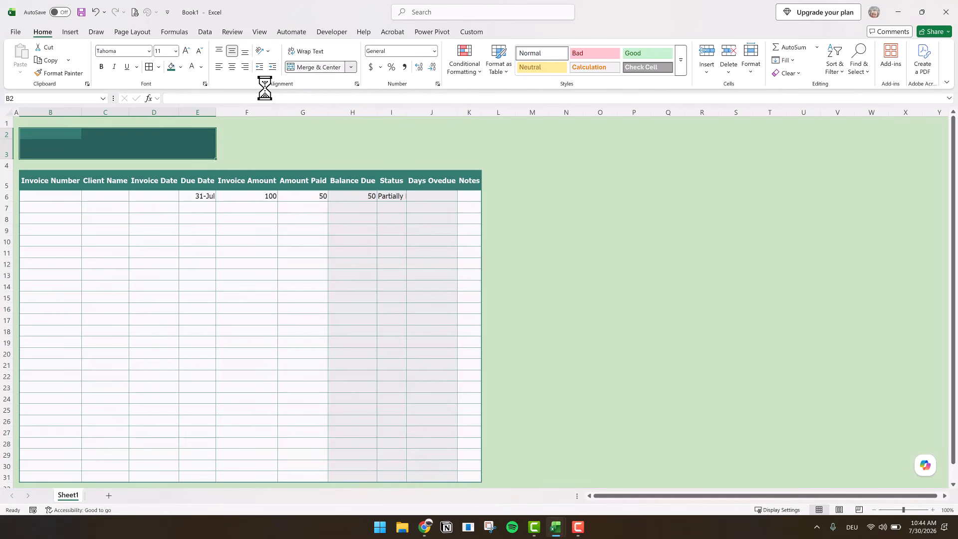
click(250, 99)
text(INVOICE TRACKER)
key(Return)
- Enter the summary headings INVOICE AMOUNT, AMOUNT PAID, BALANCE DUE and NEEDS ATTENTION in F2:I2
click(232, 136)
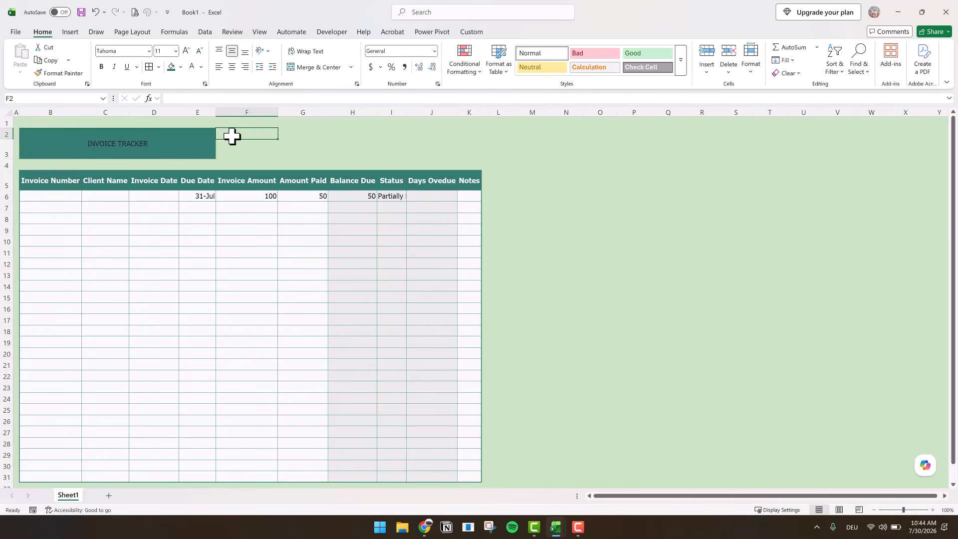
text(INVOICE)
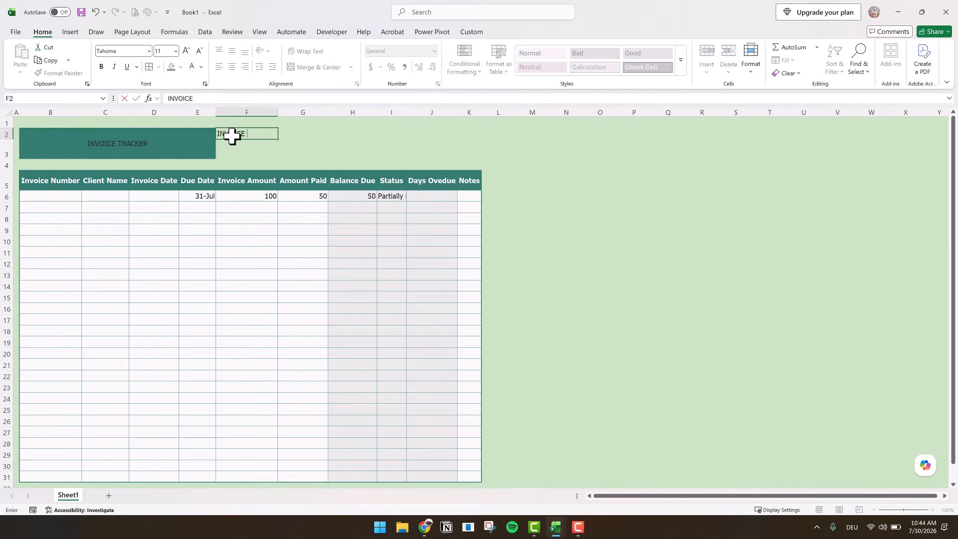
text( AMOUNT)
key(Return)
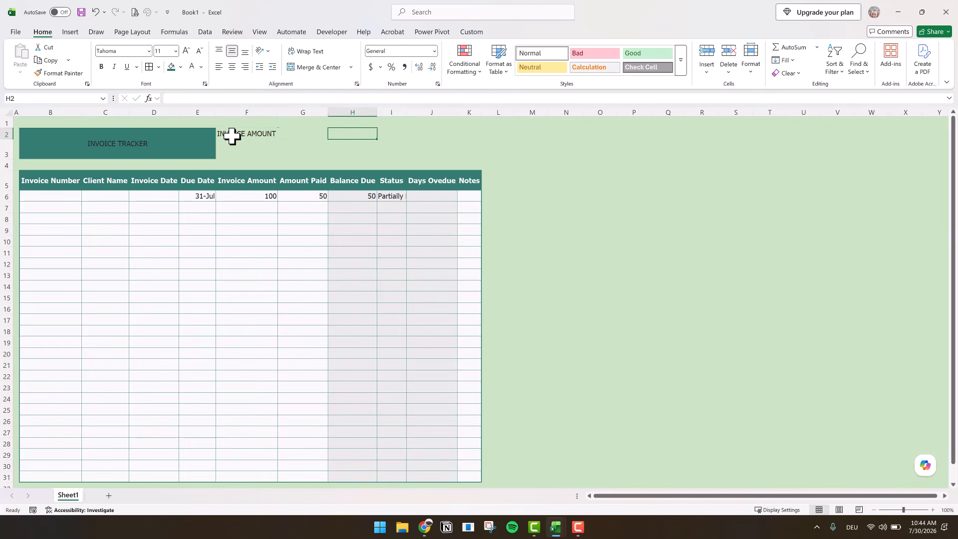
text(AMOUNT PAID)
key(Return)
key(Return)
key(Left)
text(BALA)
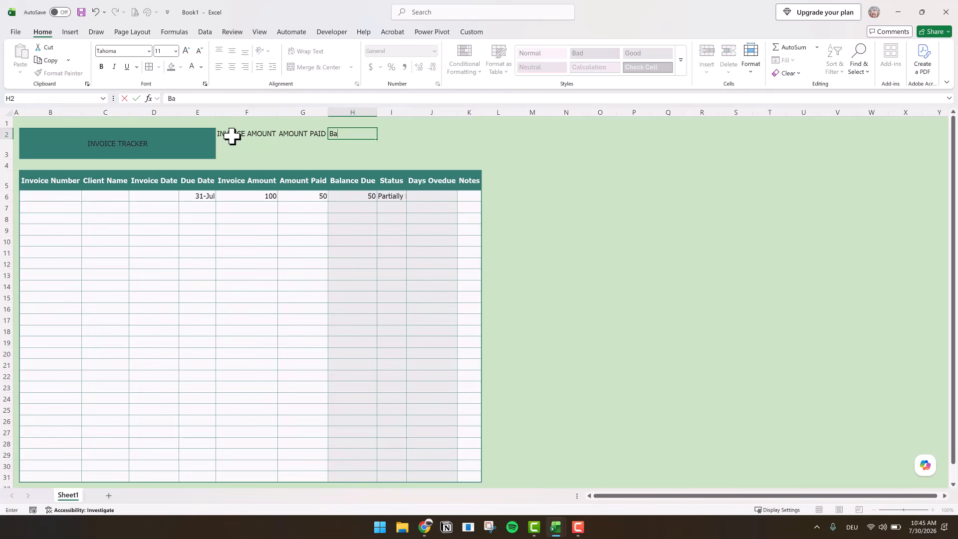
text(NCE DUE)
key(Return)
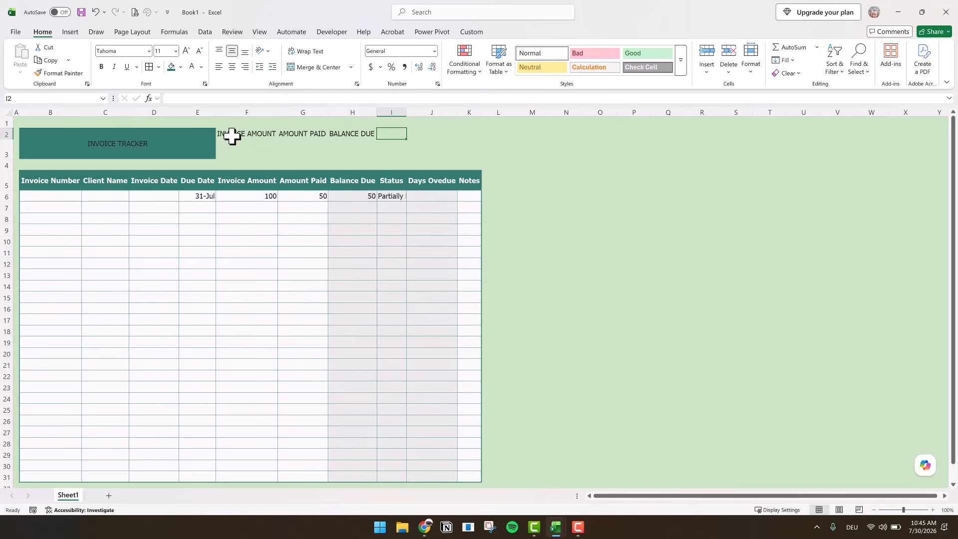
text(NEEDS ATTENTION)
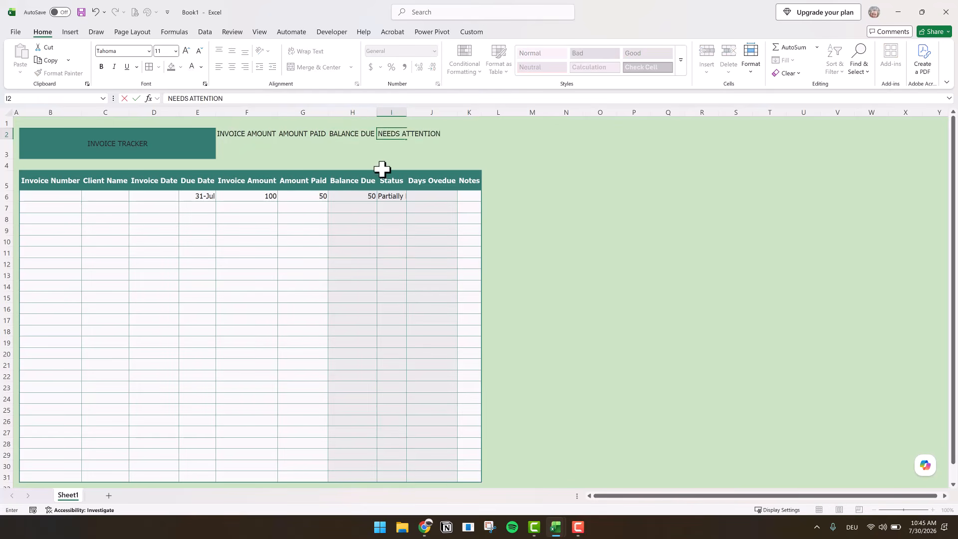
- Format the summary headings in F2:I2 with a dark teal fill and bold white text
drag(235, 133, 403, 132)
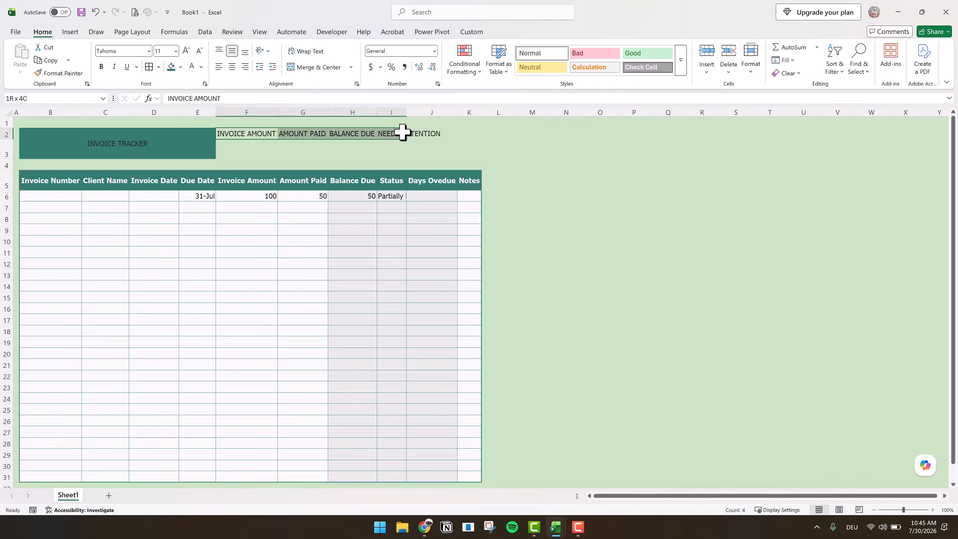
click(172, 66)
click(102, 66)
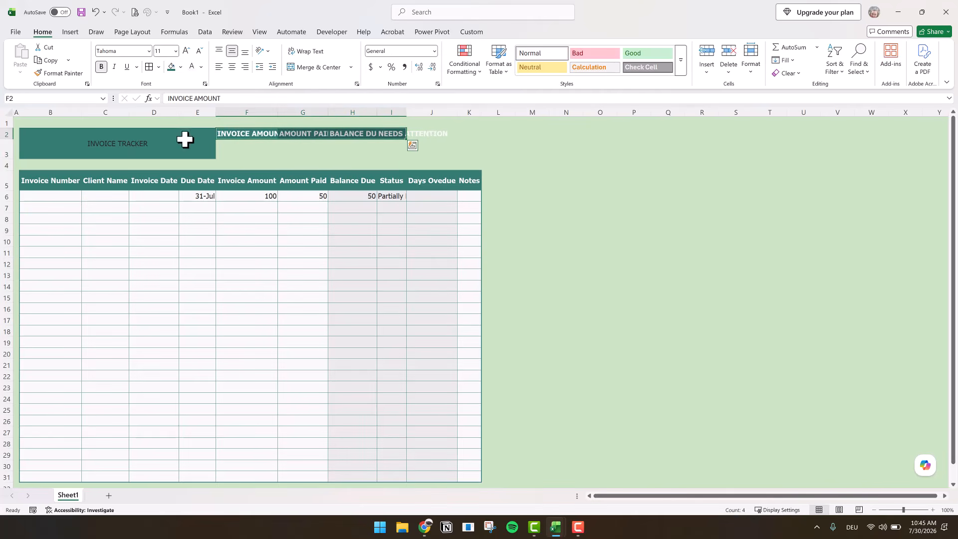
- Set the width of columns B through J to 20
click(112, 107)
drag(63, 103, 424, 106)
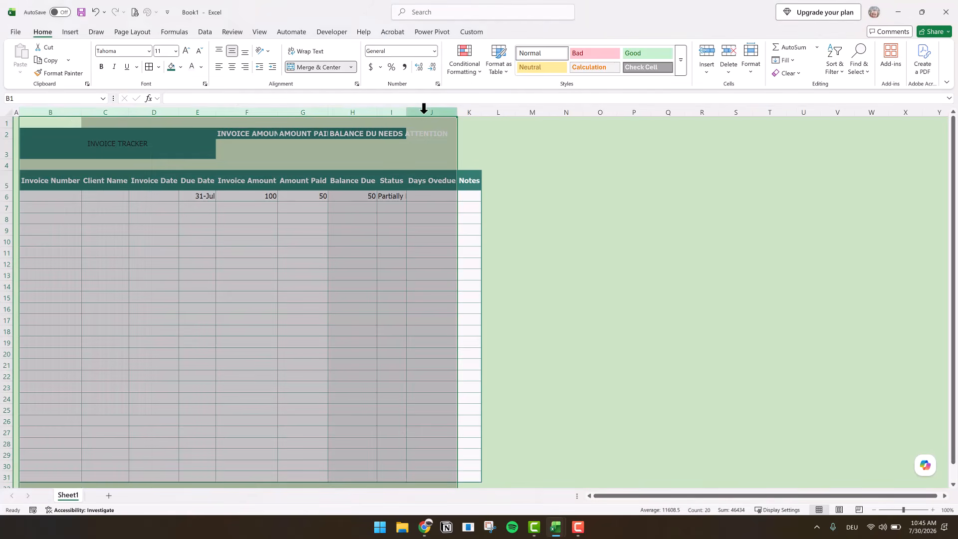
right_click(423, 107)
click(456, 271)
text(20)
key(Return)
click(790, 220)
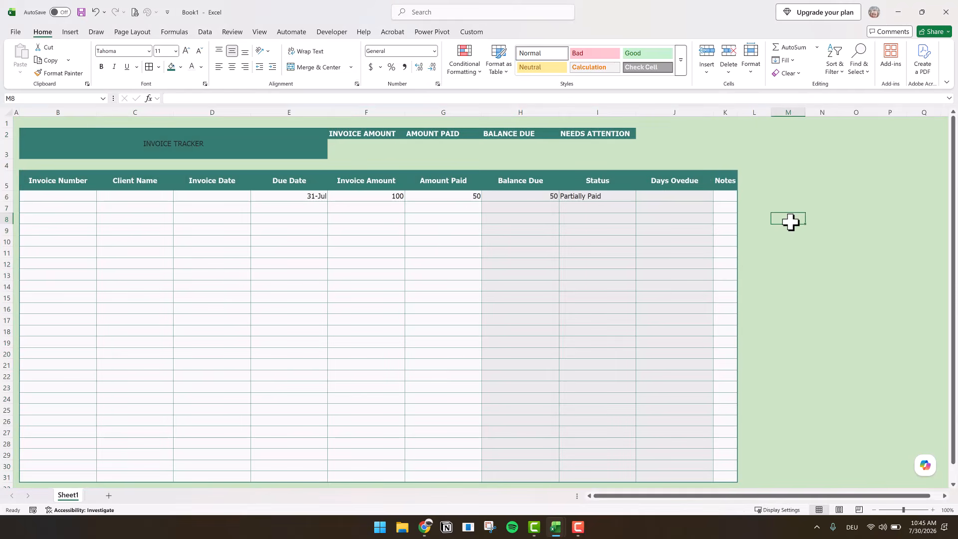
- Format the INVOICE TRACKER title as bold white text at font size 22
click(227, 155)
click(102, 66)
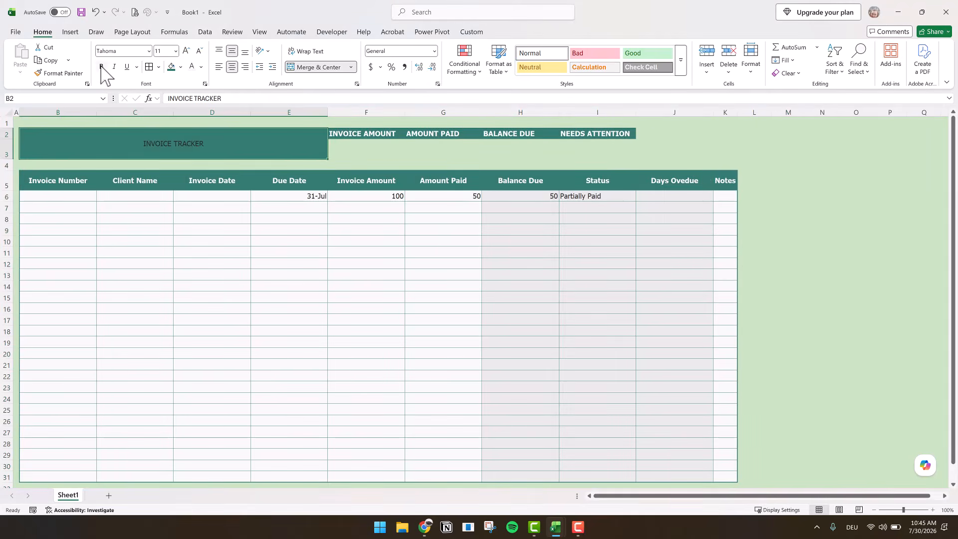
click(175, 51)
click(166, 180)
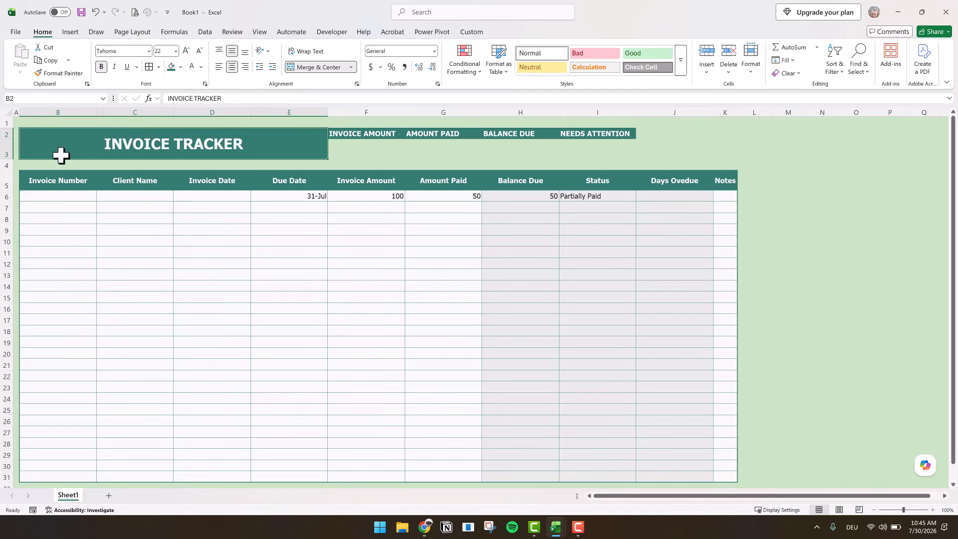
- Apply dark teal outline and inside borders to the title and summary block B2:I3
shift+click(622, 139)
click(158, 67)
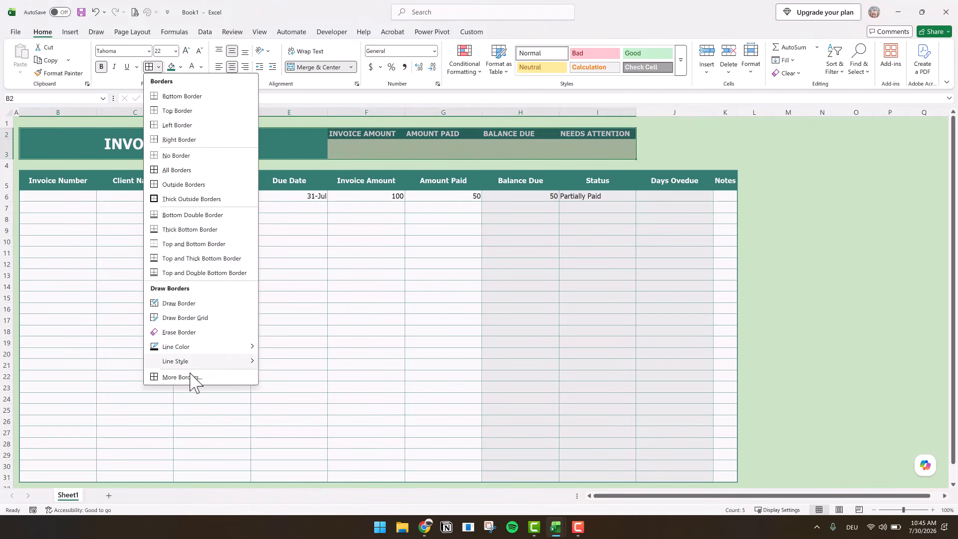
click(182, 378)
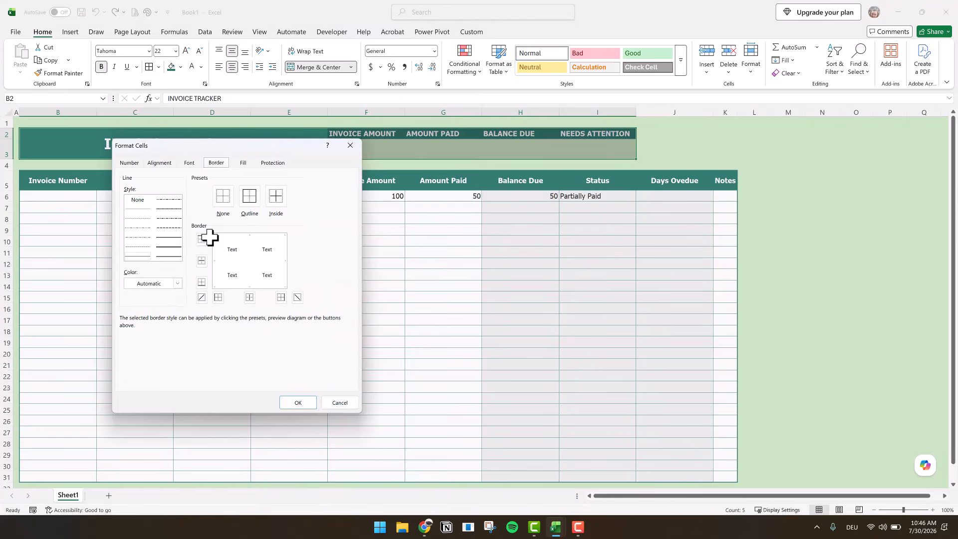
click(155, 283)
click(173, 327)
click(249, 196)
click(138, 256)
click(276, 197)
click(297, 403)
- Format the summary value cells F3:I3 with a light gray fill and bold dark teal text at size 13
drag(367, 149, 590, 149)
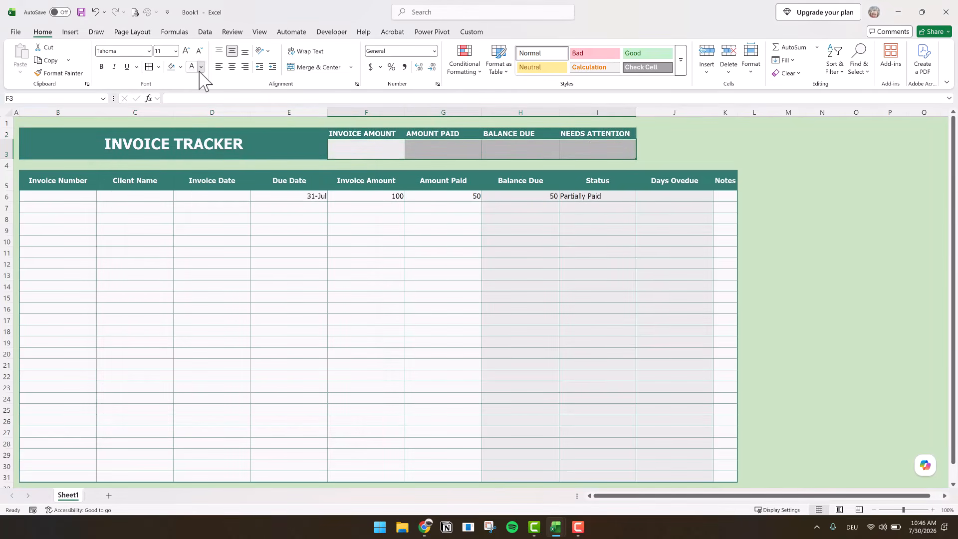
click(201, 69)
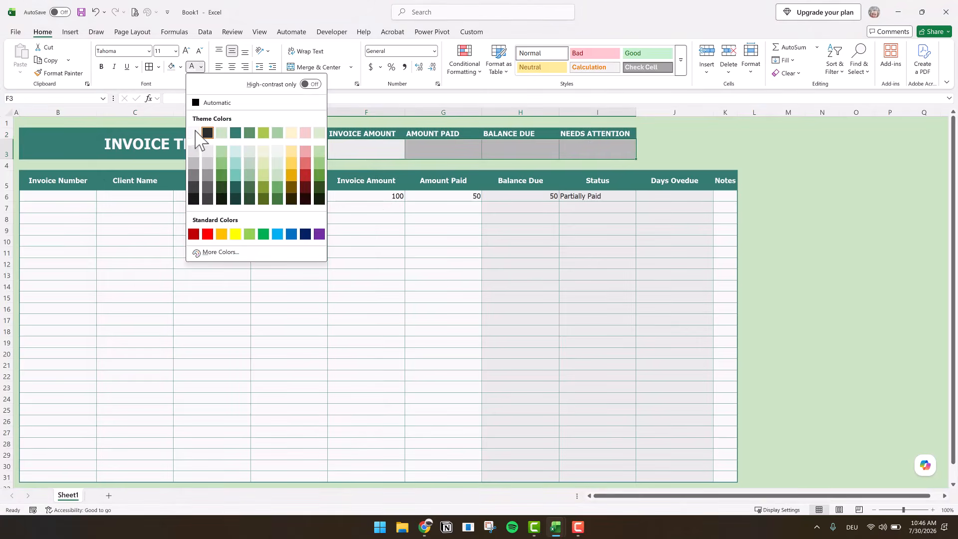
click(235, 140)
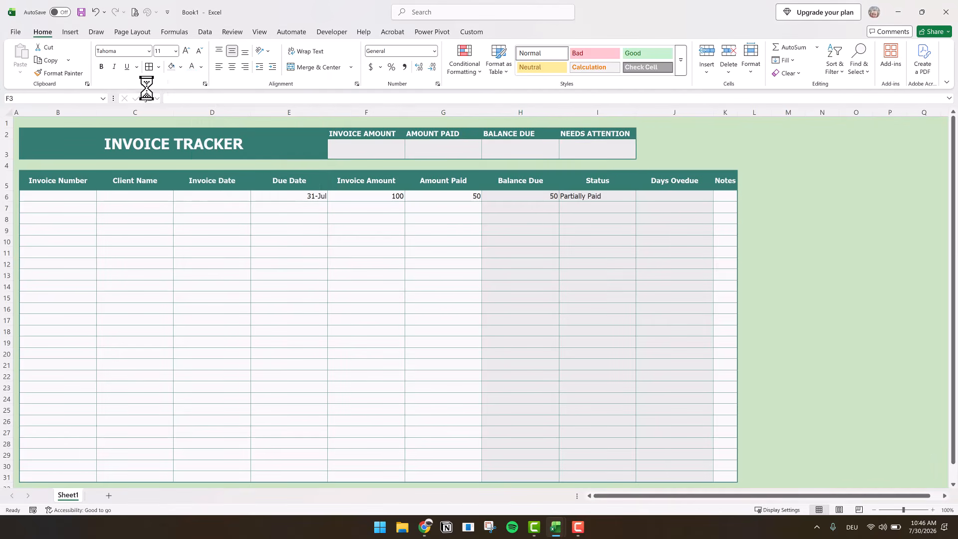
click(101, 67)
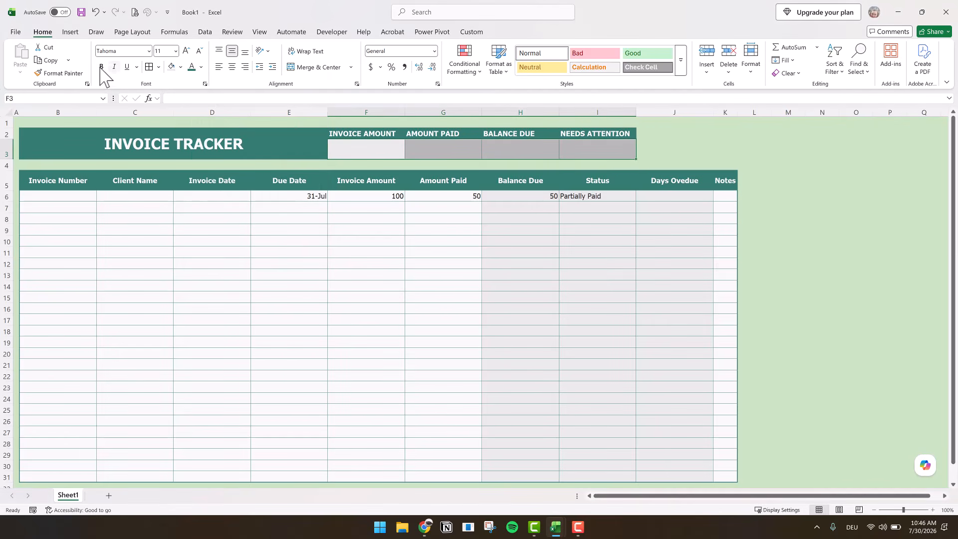
click(170, 50)
click(268, 304)
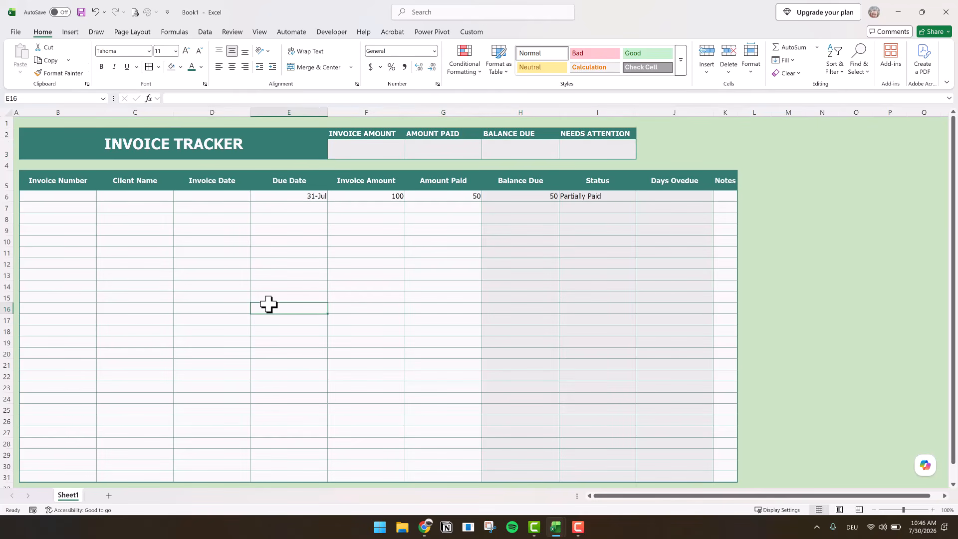
- Total the invoice amounts in F3 with the formula =SUM(F6:F31)
click(368, 147)
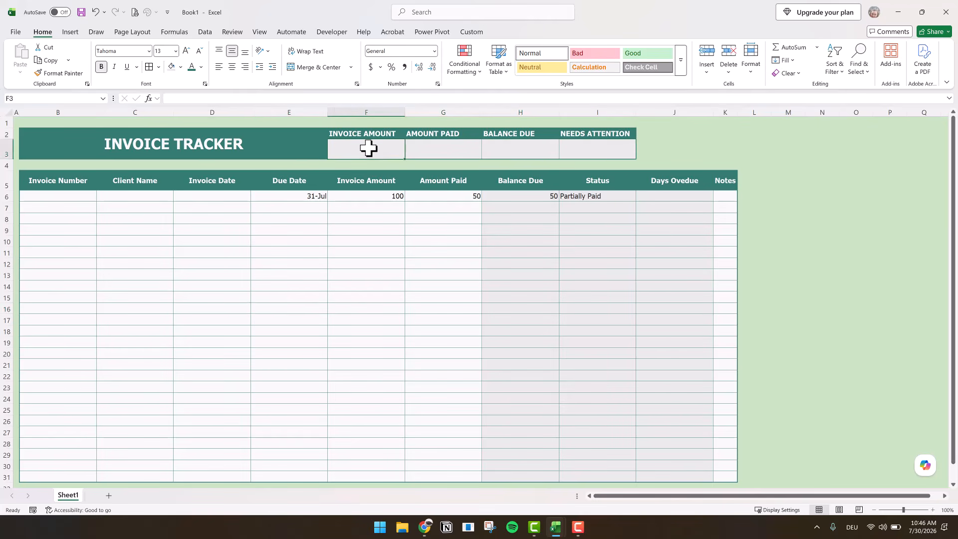
text(=)
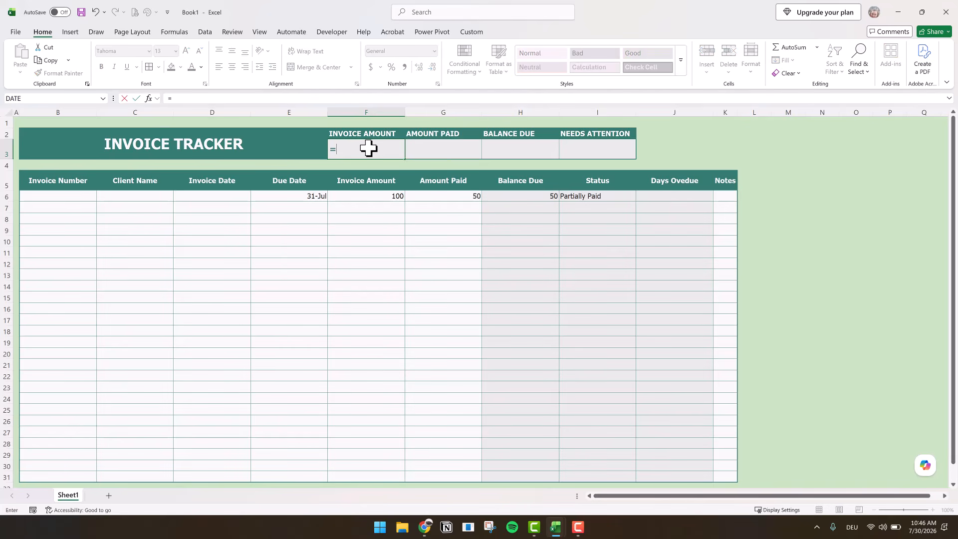
text(sum)
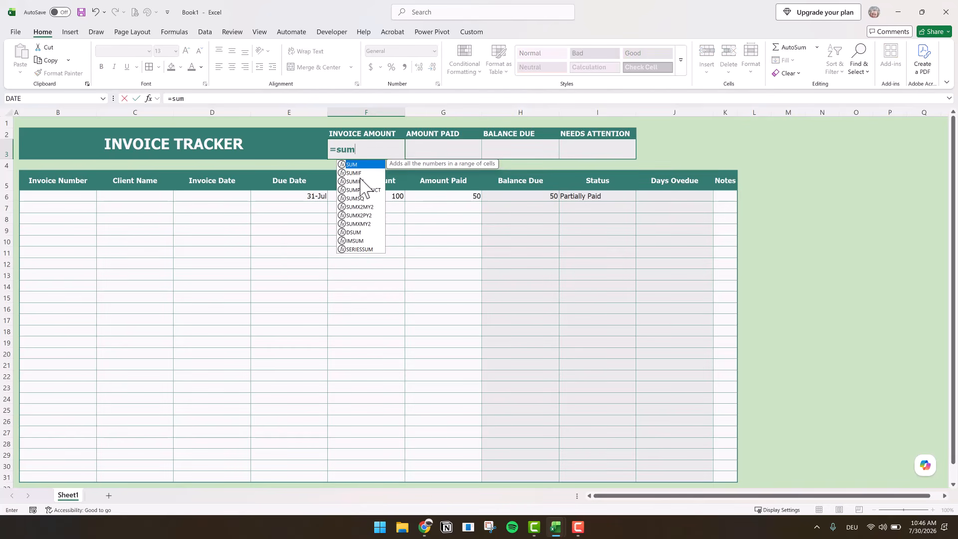
text(()
drag(370, 197, 372, 475)
key(Return)
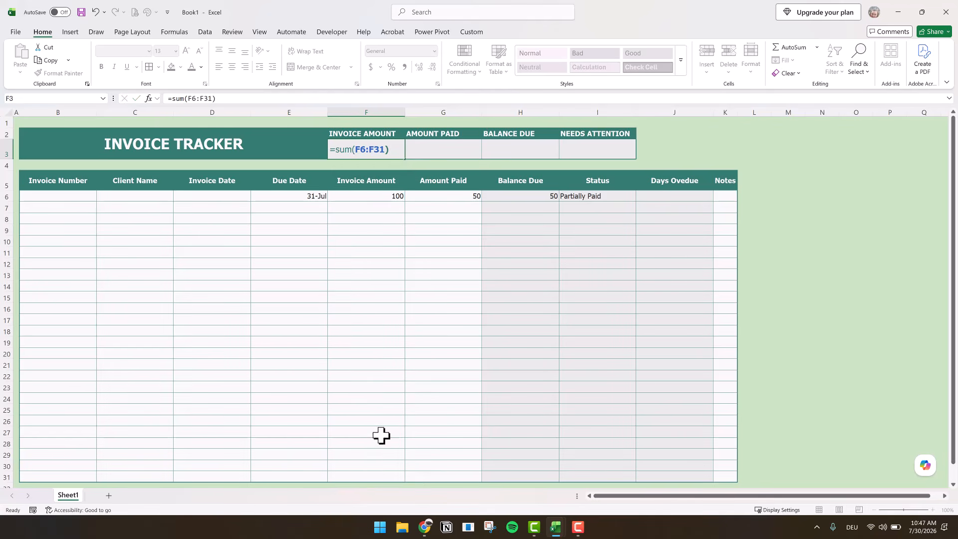
- Copy the total formula from F3 across to H3 and apply the dollar accounting format to all three totals
click(375, 149)
drag(405, 159, 554, 157)
drag(369, 154, 445, 150)
drag(506, 158, 505, 158)
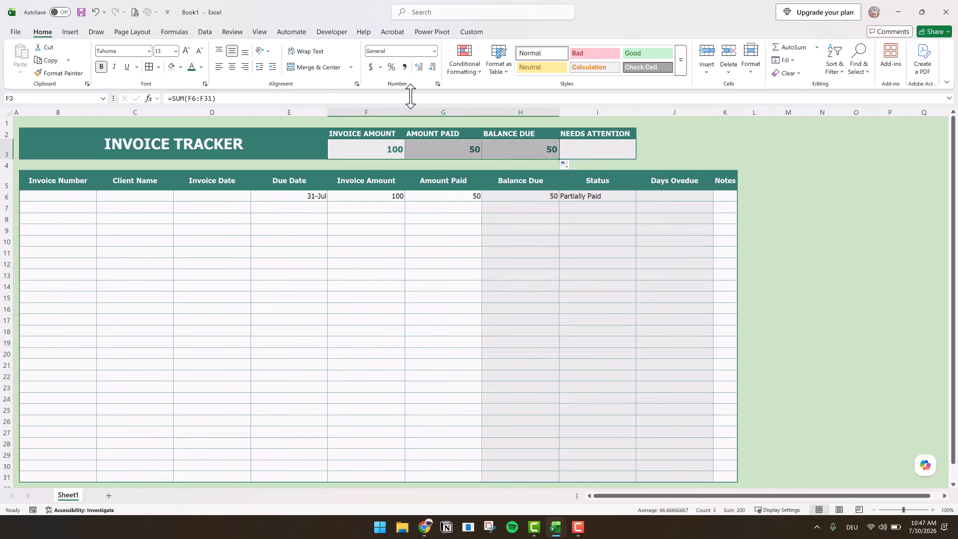
click(370, 66)
- Center the summary headings in F2:I2 horizontally
drag(374, 132, 613, 131)
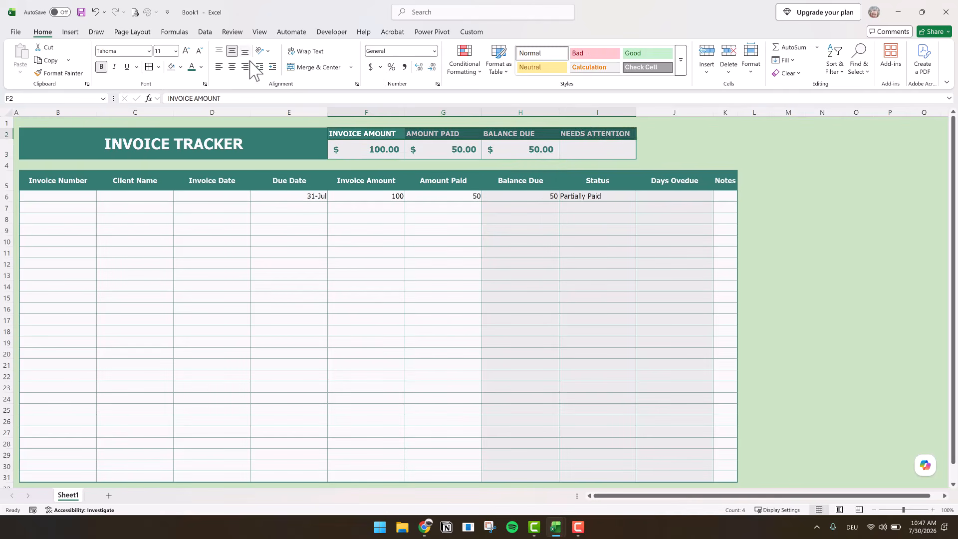
click(232, 67)
click(763, 252)
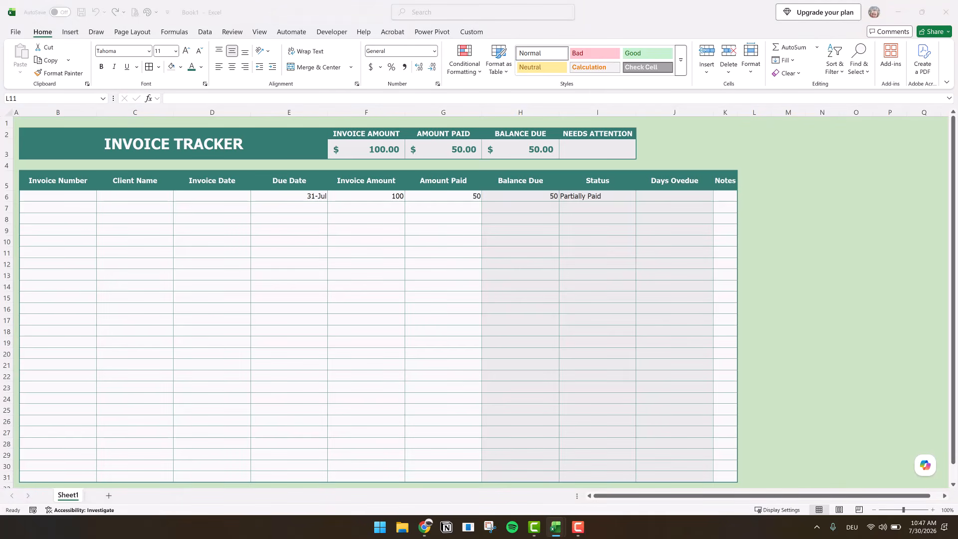
- Count the overdue invoices under NEEDS ATTENTION in I3 with the formula =COUNTIF(I6:I31,"Overdue")
click(580, 146)
click(580, 147)
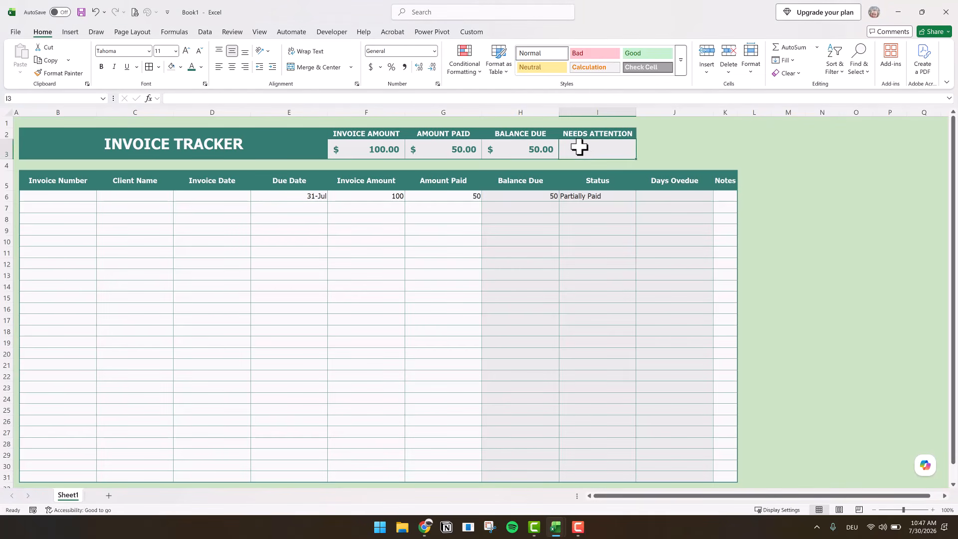
text(=)
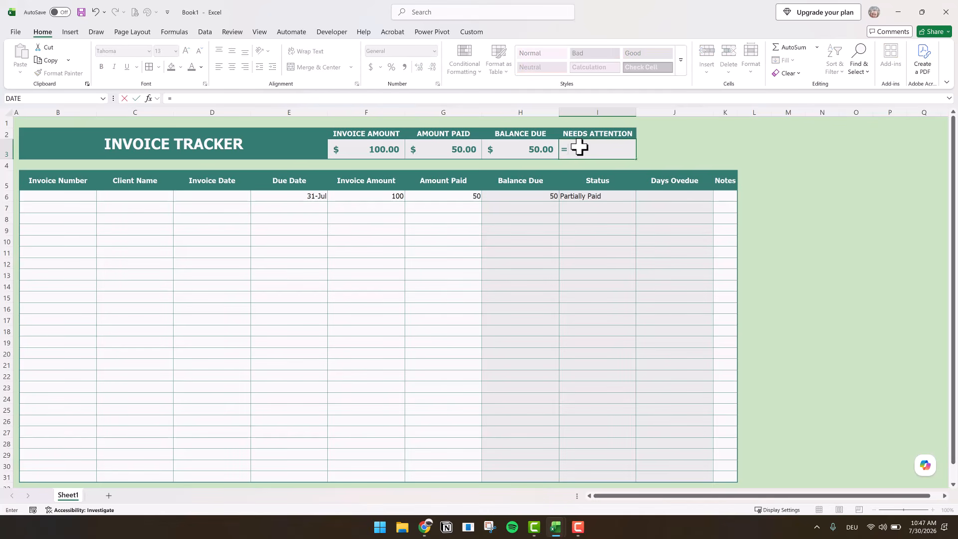
text(COUNT)
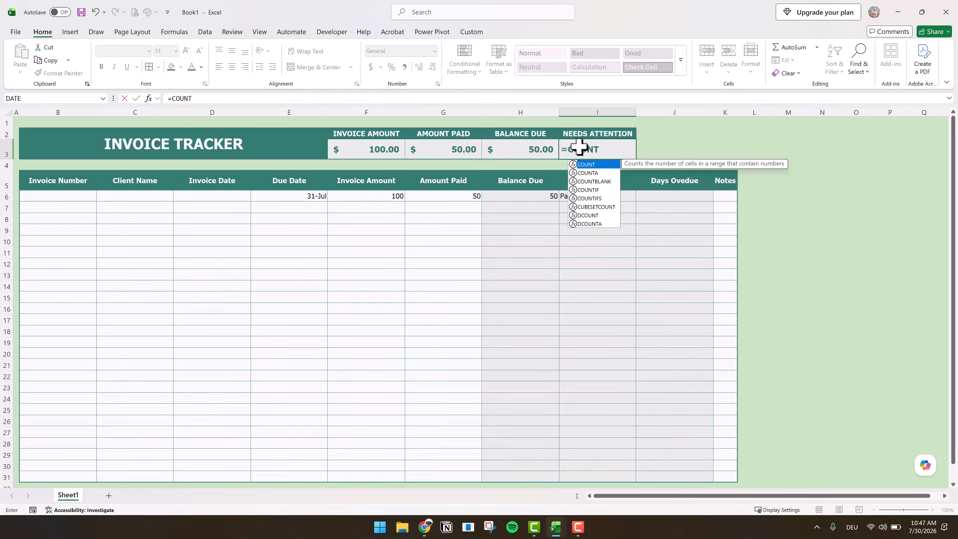
text(IF()
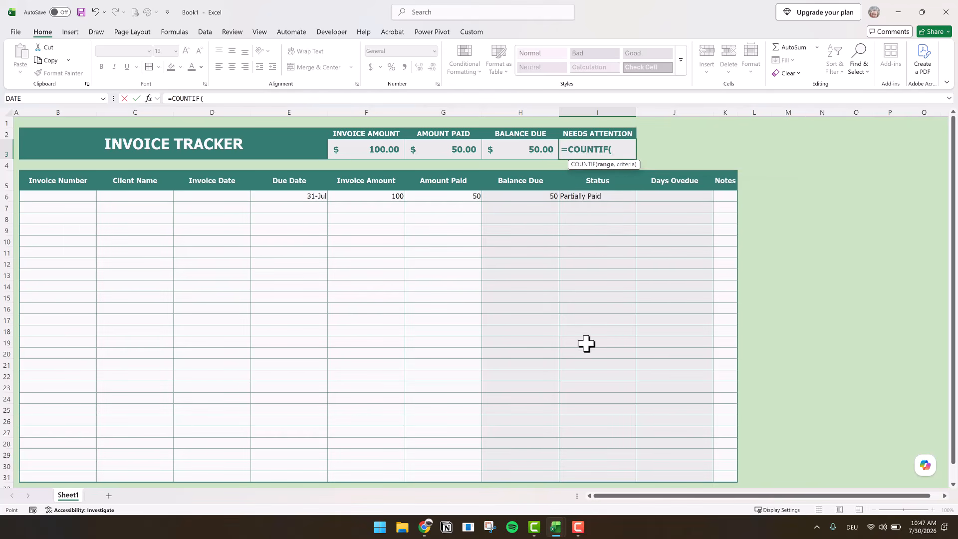
drag(586, 196, 592, 479)
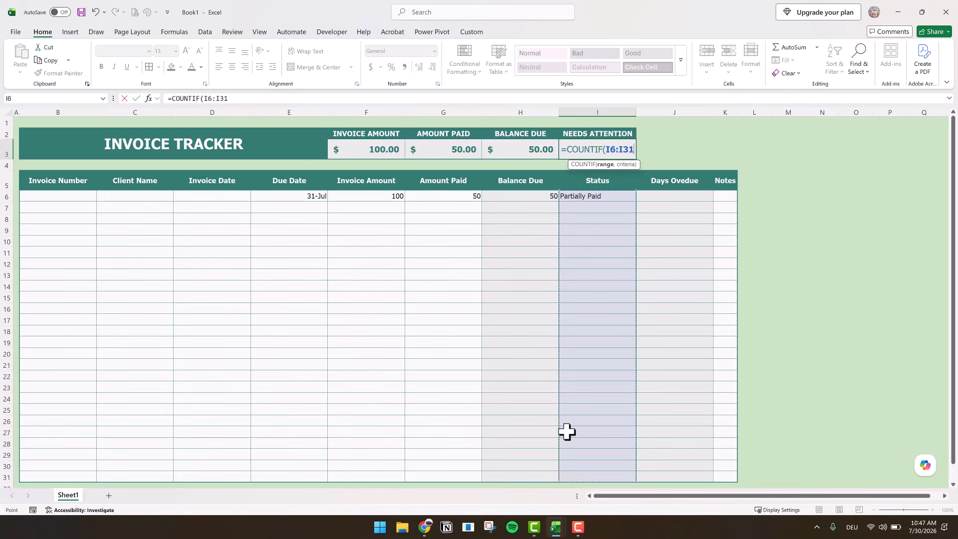
click(274, 102)
text(,)
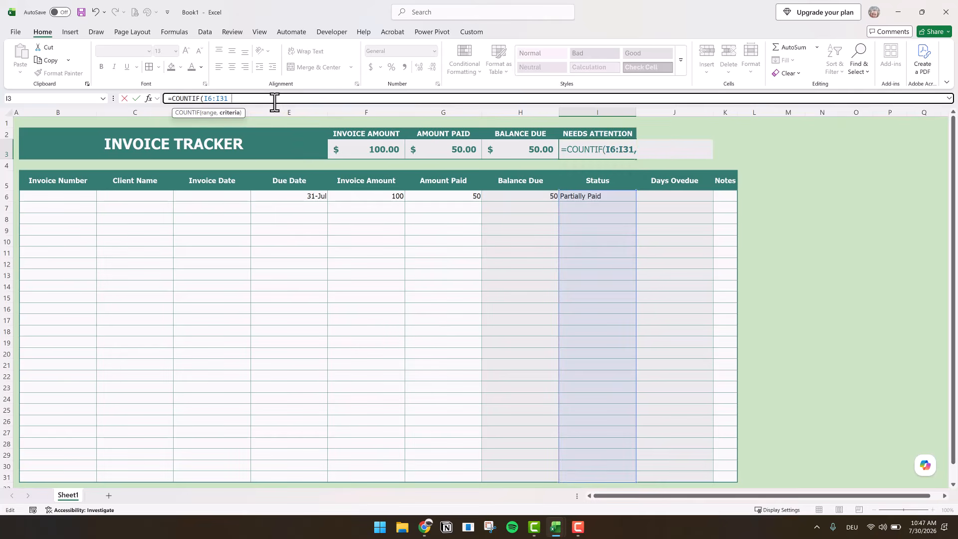
text("Overdue"))
key(Return)
- Change the due date in E6 to July 28 to test the overdue count
click(318, 196)
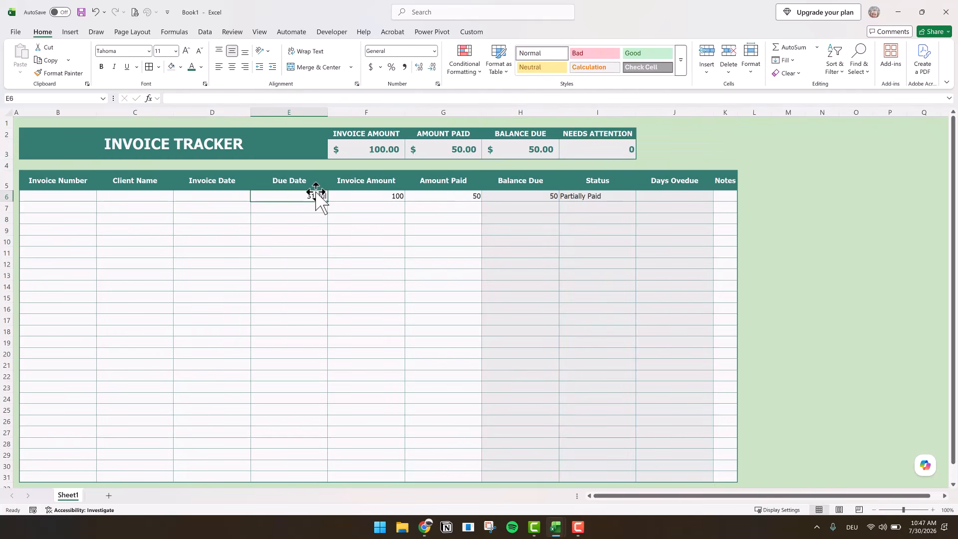
click(182, 101)
key(BackSpace)
key(BackSpace)
text(28)
key(Return)
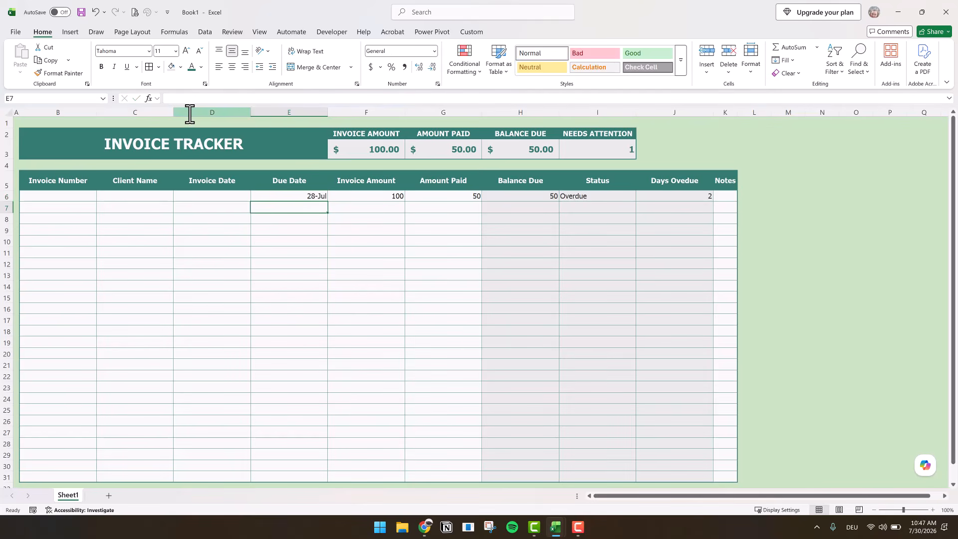
click(241, 265)
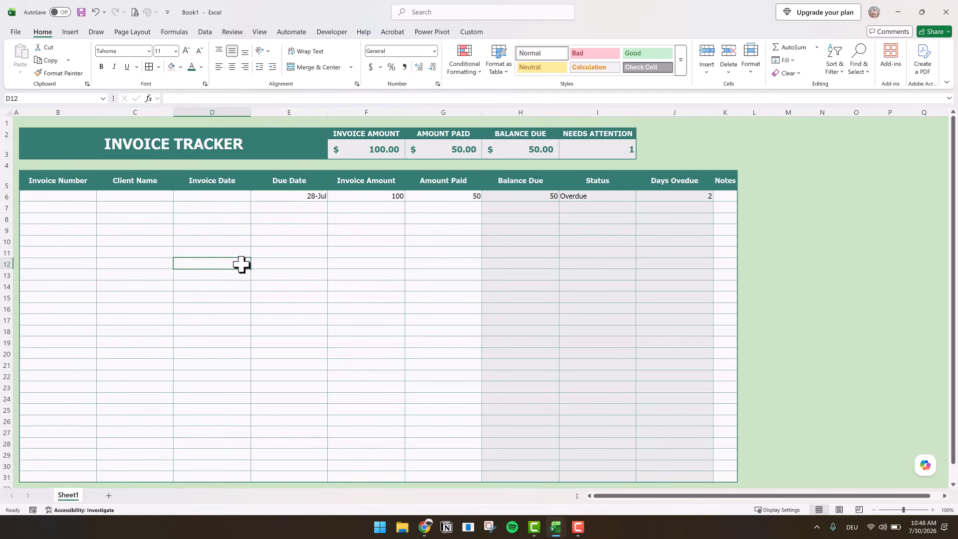
- Format the date cells D6:E31 as Short Date and the amount cells F6:H31 with the dollar accounting format
drag(590, 197, 552, 293)
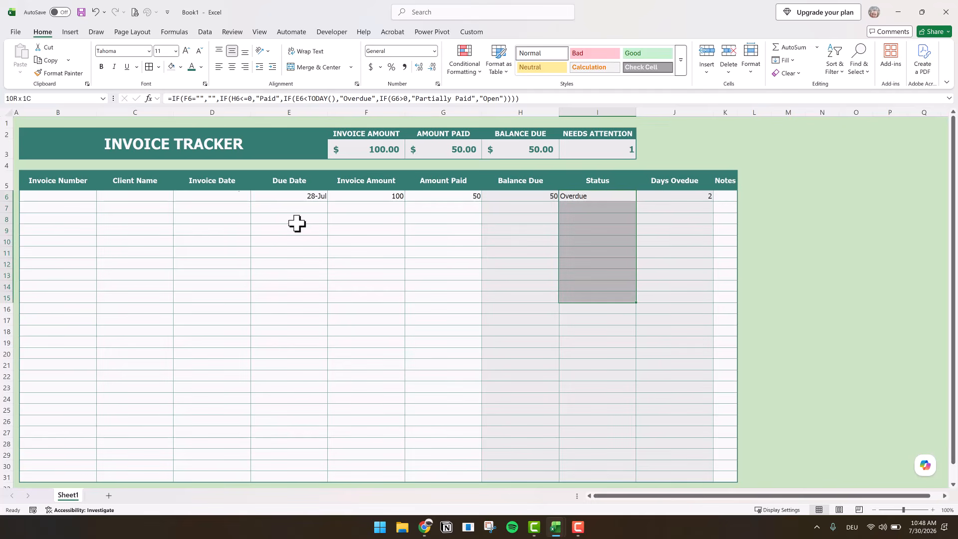
click(296, 195)
drag(212, 196, 287, 476)
click(435, 51)
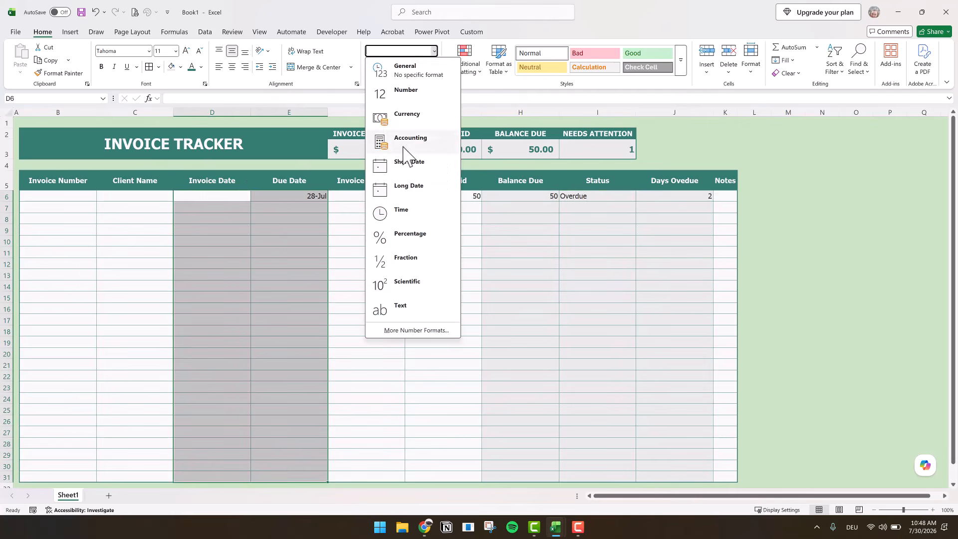
click(406, 161)
drag(358, 196, 506, 473)
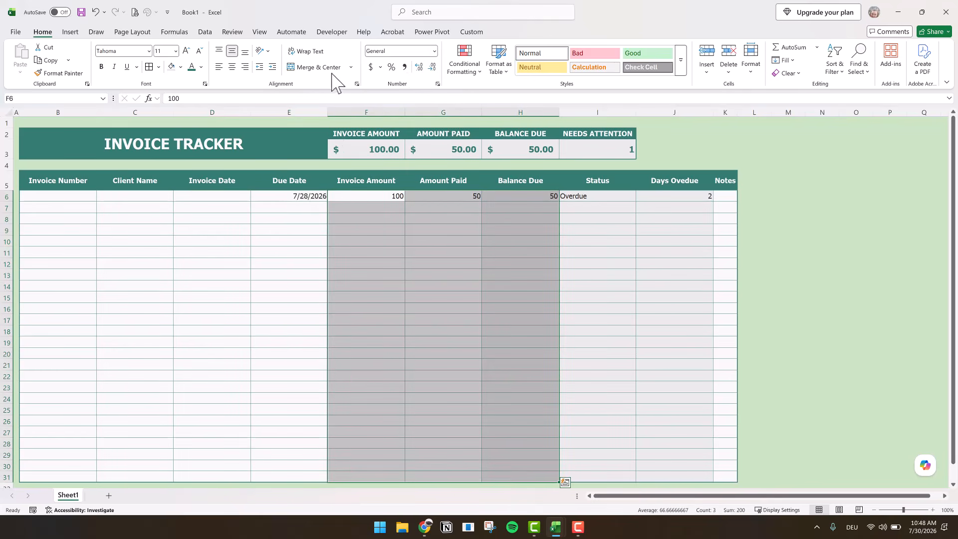
click(370, 67)
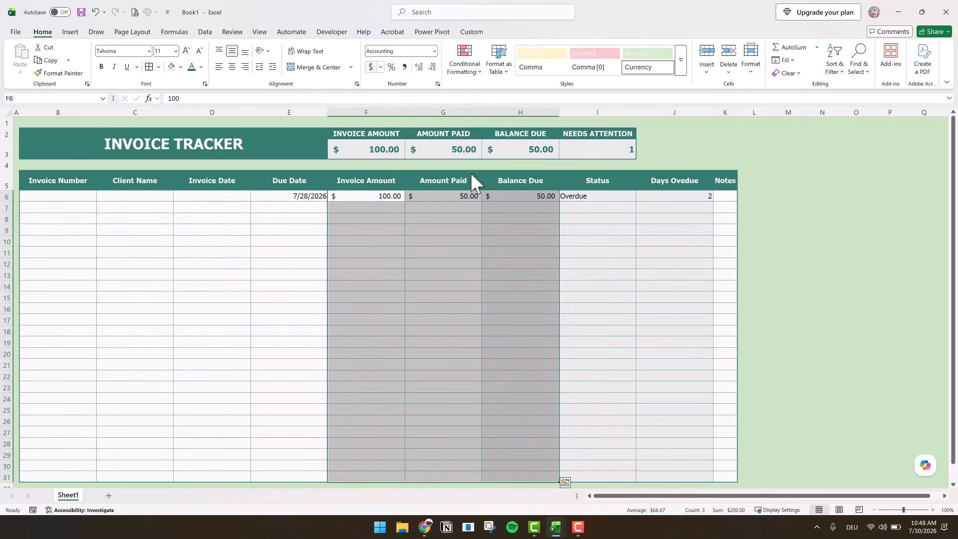
- Add a formula-based conditional formatting rule to the status cells I6:I31 that fills Paid entries light green
click(616, 301)
drag(601, 195, 586, 479)
click(466, 70)
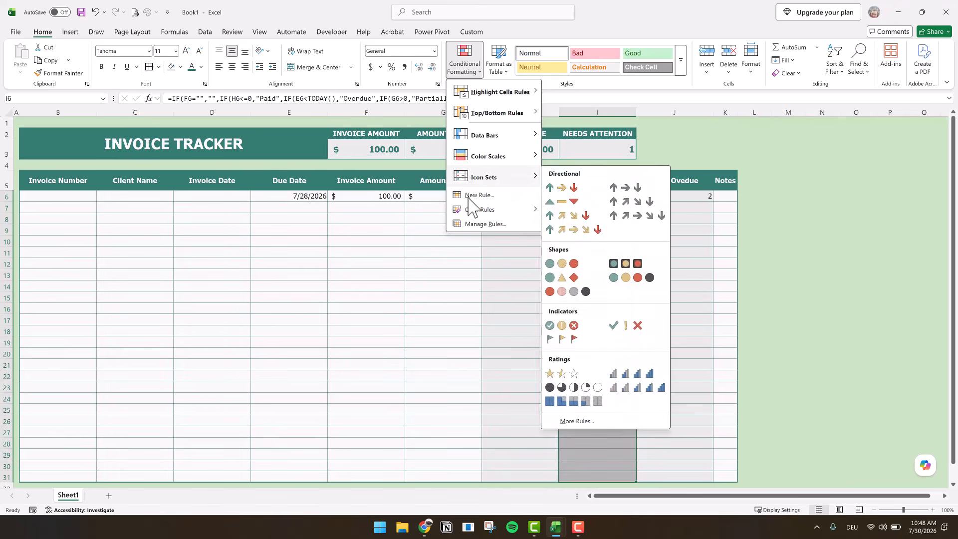
click(468, 197)
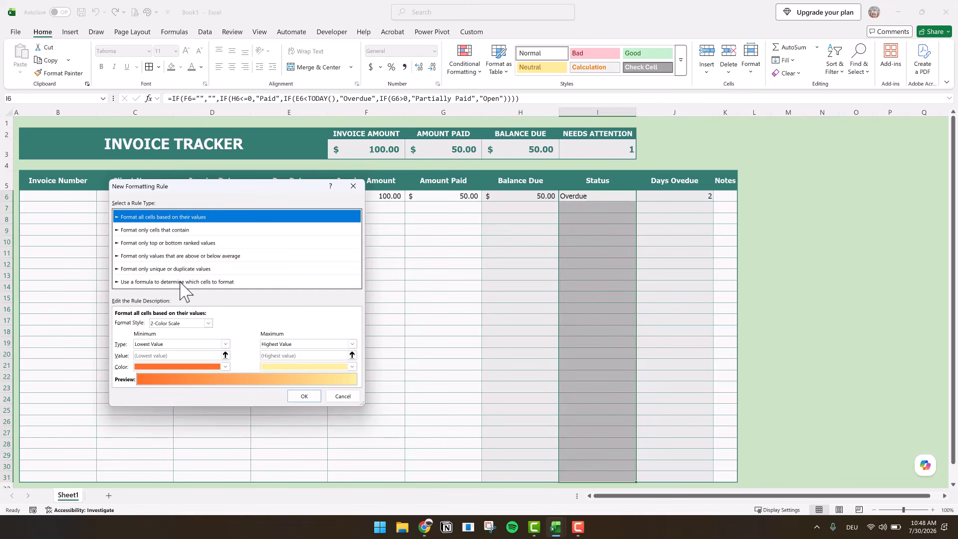
click(180, 282)
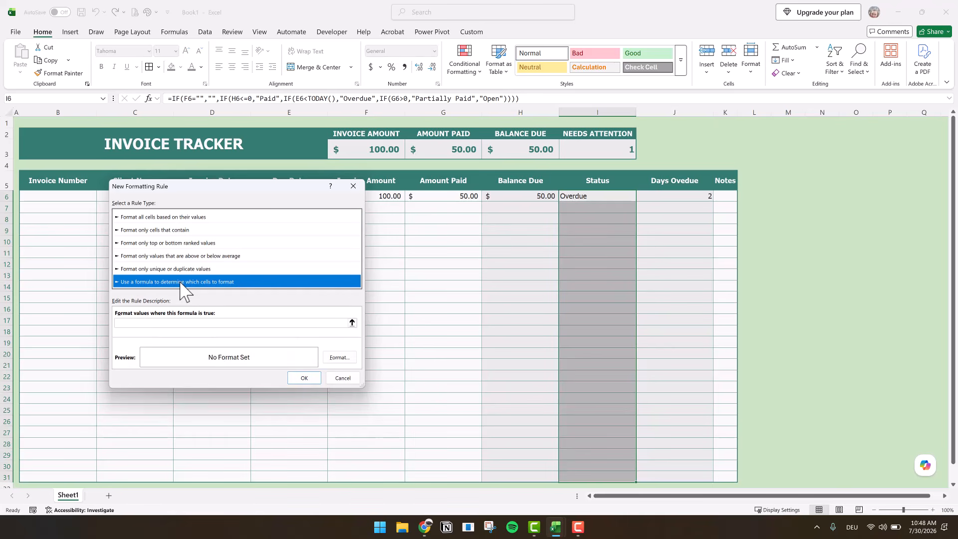
click(171, 324)
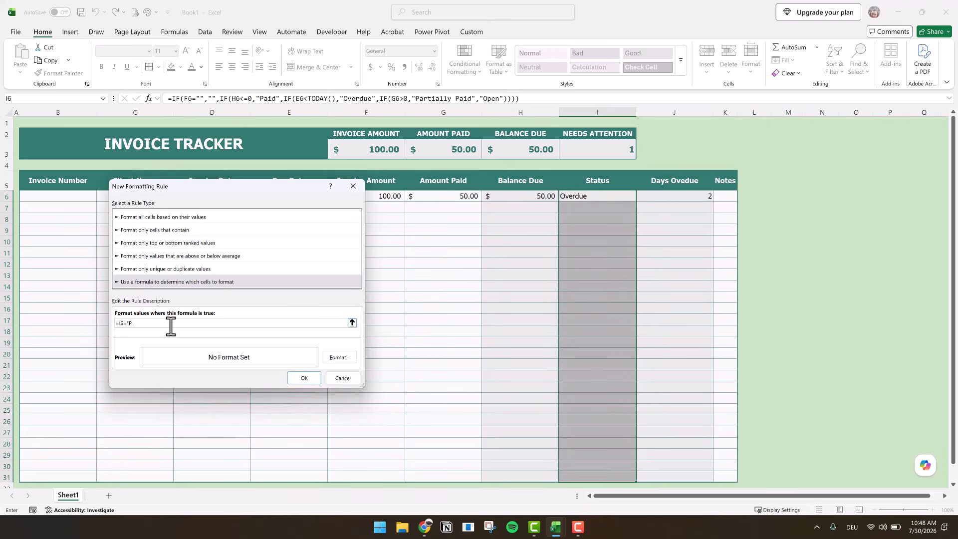
click(349, 357)
click(210, 153)
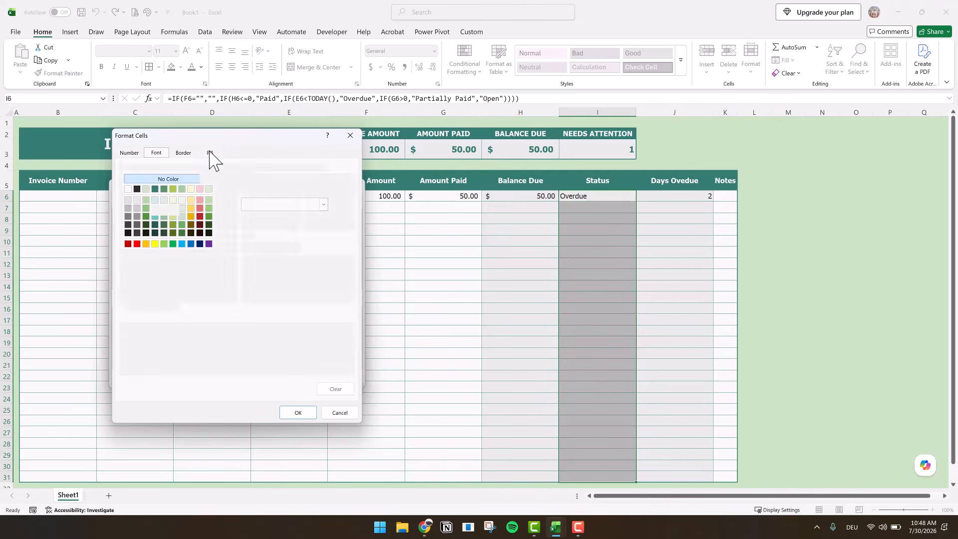
click(209, 188)
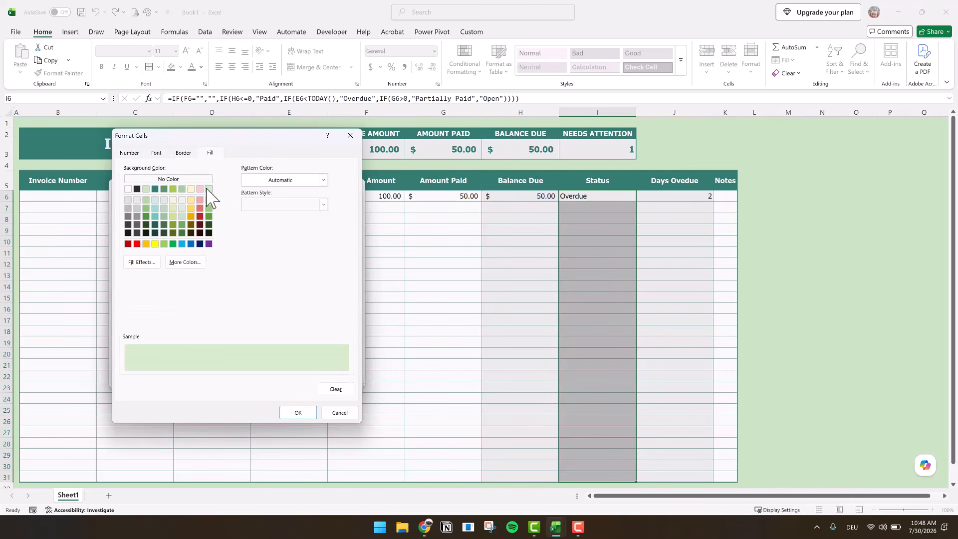
click(297, 412)
click(296, 377)
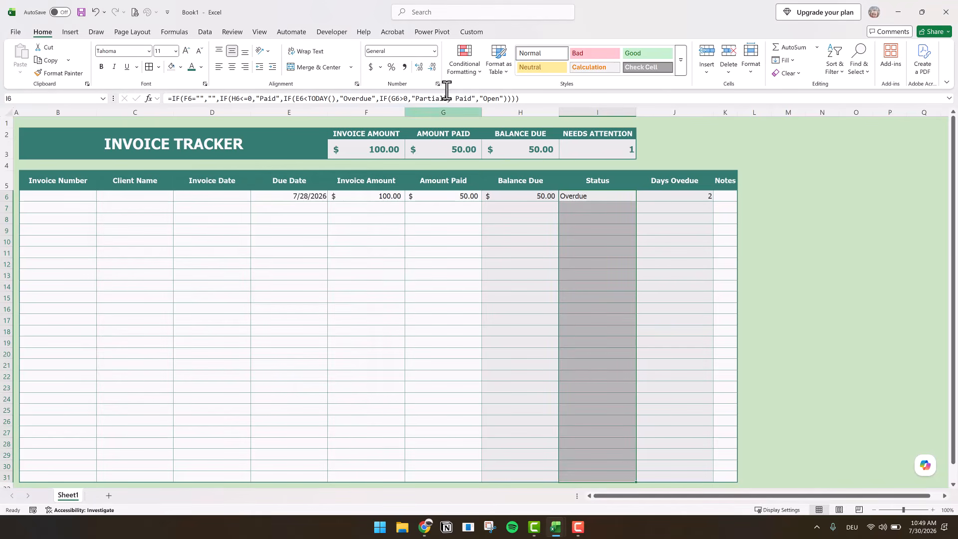
- Add a conditional formatting rule to I6:I31 with the formula =I6="Partially Paid" and a light yellow fill
click(464, 62)
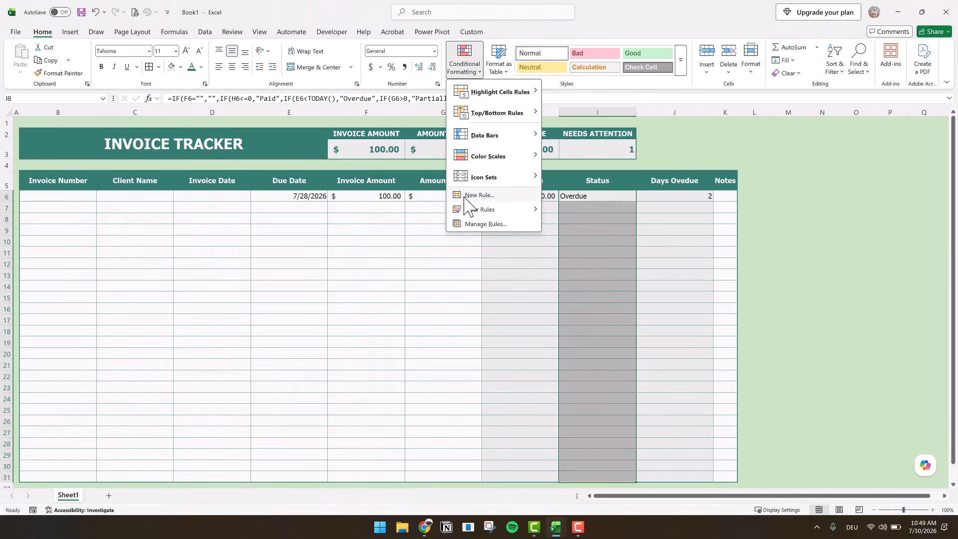
key(Escape)
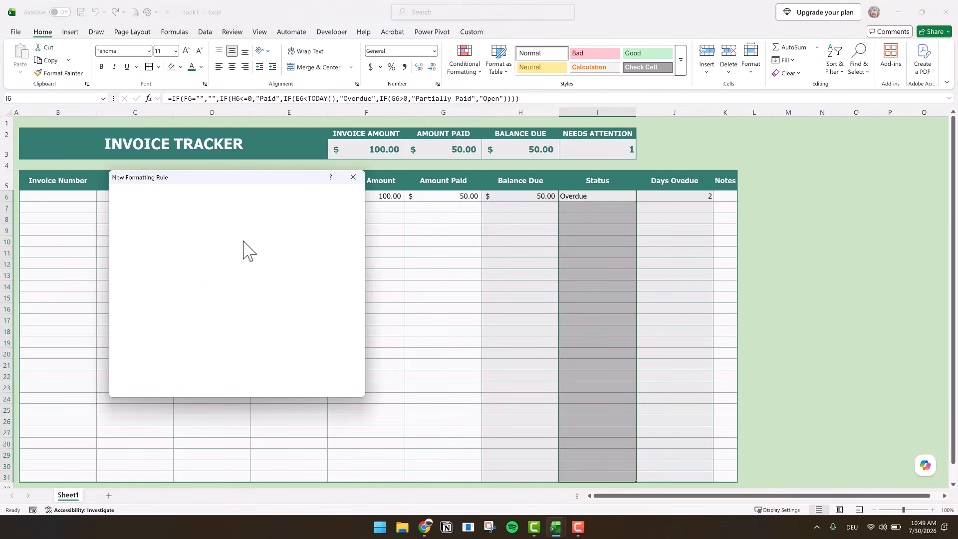
click(175, 272)
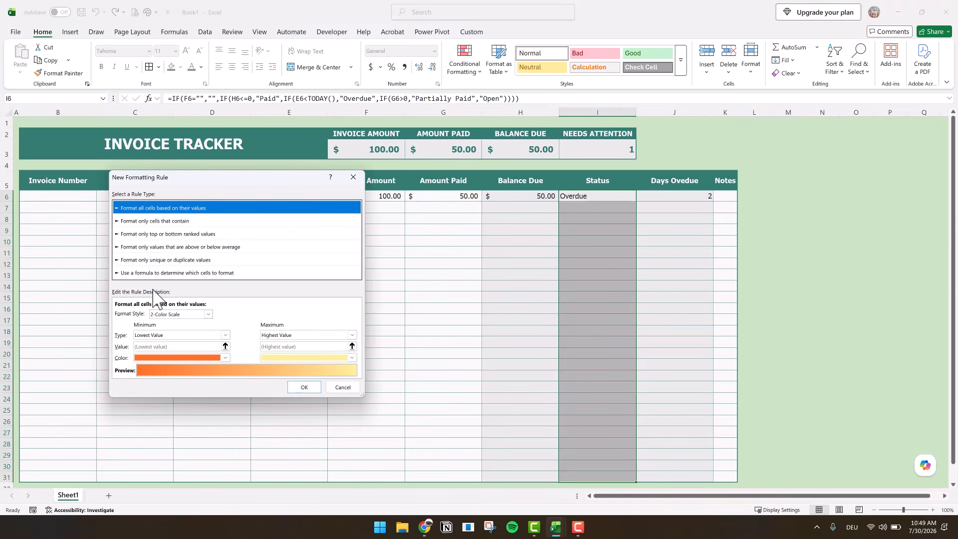
click(138, 314)
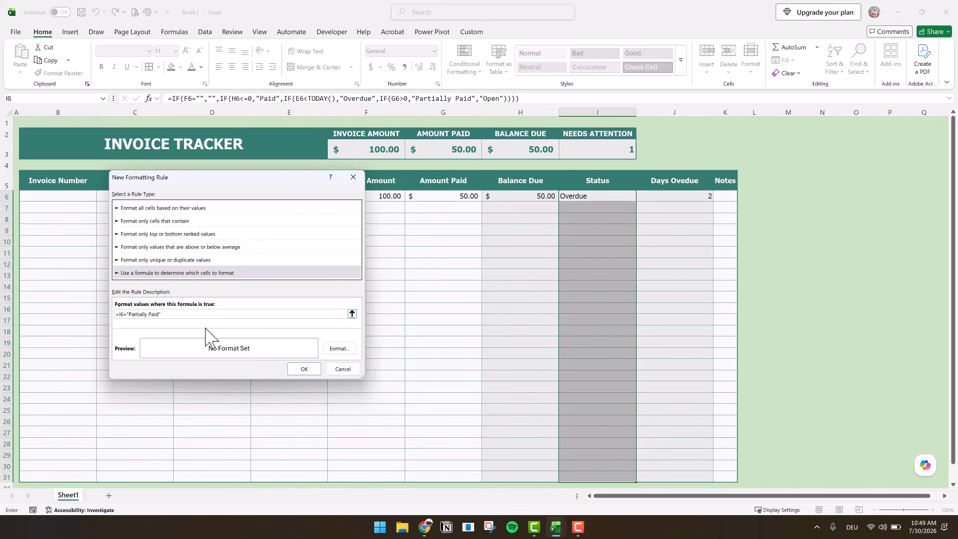
click(338, 349)
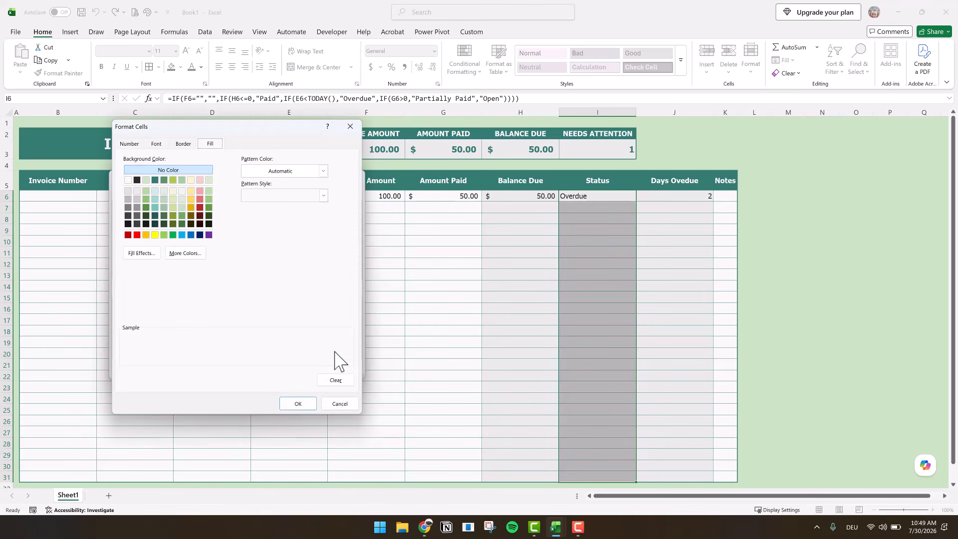
click(191, 180)
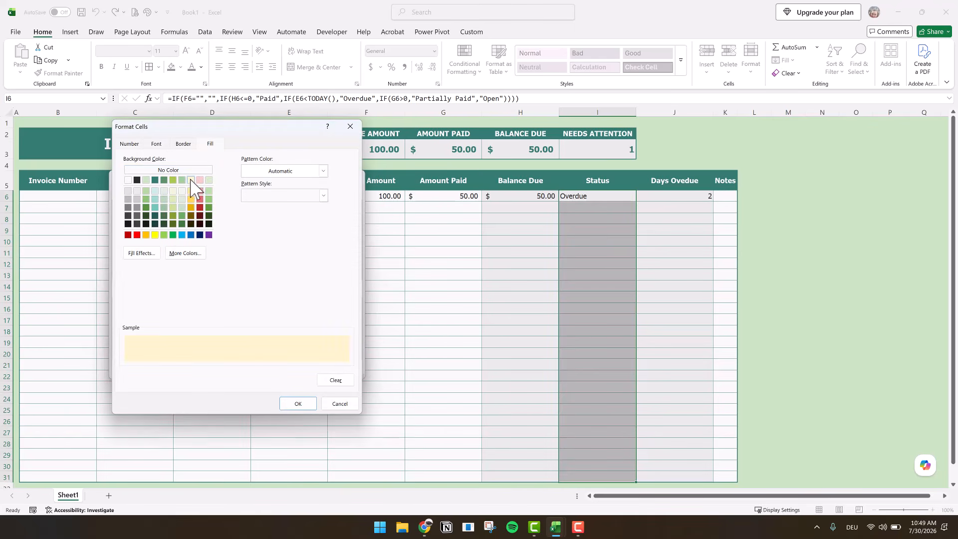
click(305, 404)
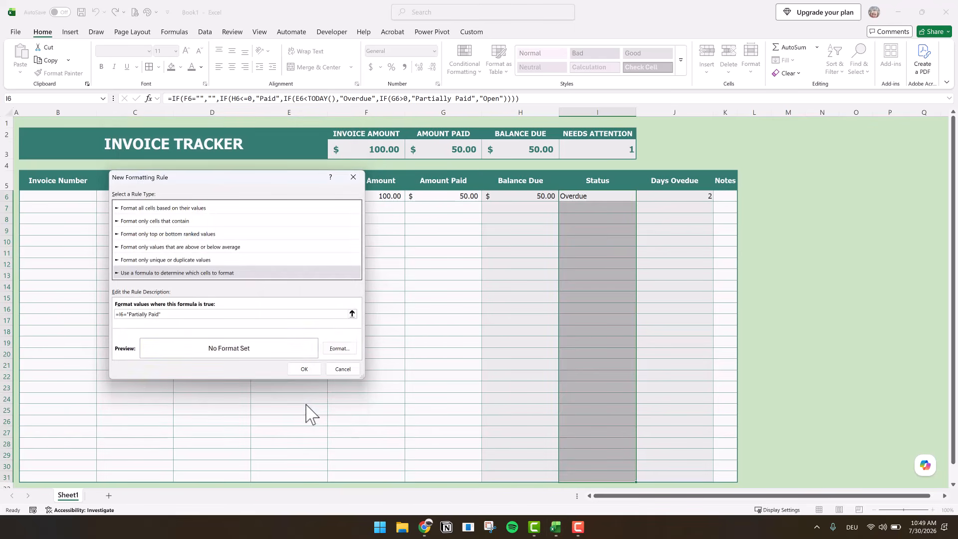
click(307, 367)
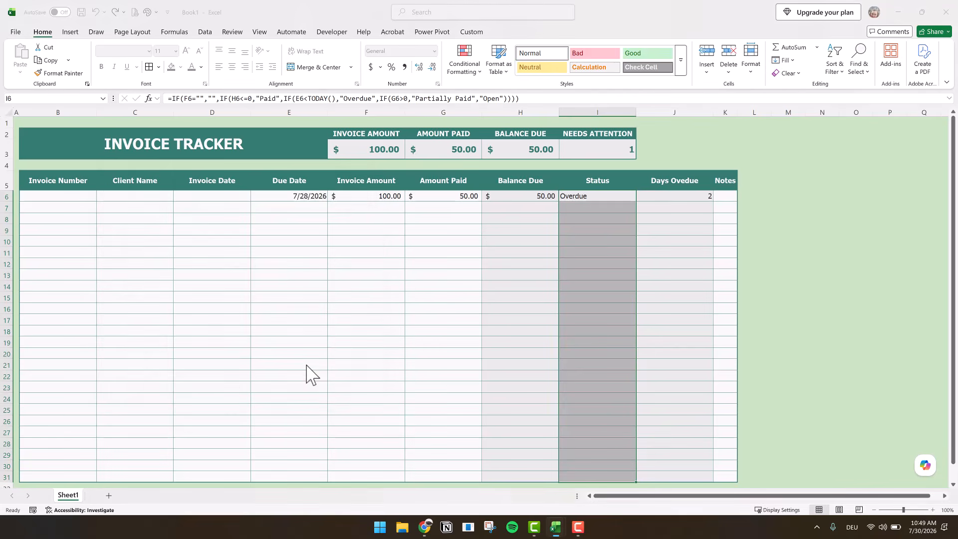
- Add a conditional formatting rule to I6:I31 with the formula =I6="Overdue" and a light red fill
click(470, 70)
click(482, 196)
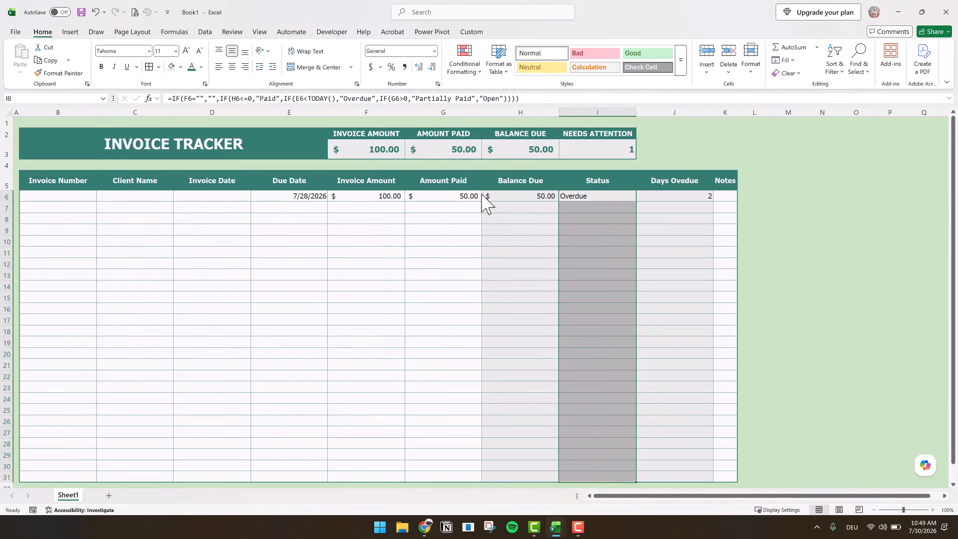
click(154, 263)
click(142, 305)
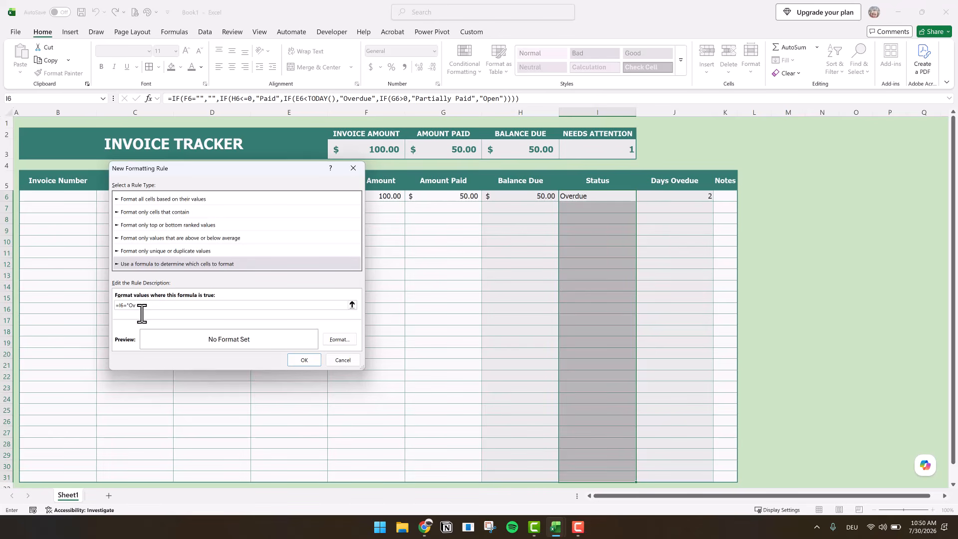
click(339, 339)
click(199, 171)
click(297, 394)
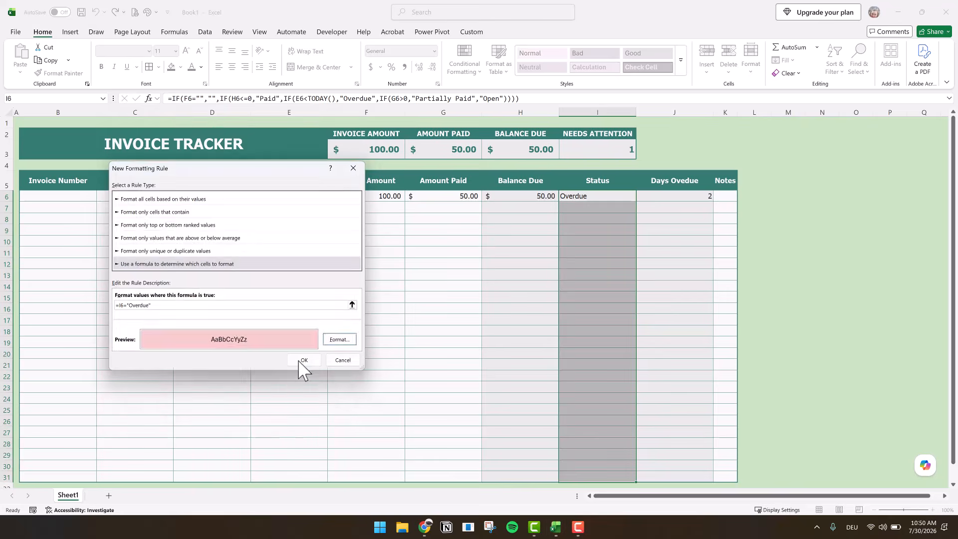
click(299, 361)
click(298, 370)
- Start a formula-based conditional formatting rule for the whole table B6:K31 with the formula =$I6="Overdue"
drag(69, 198, 723, 475)
click(469, 70)
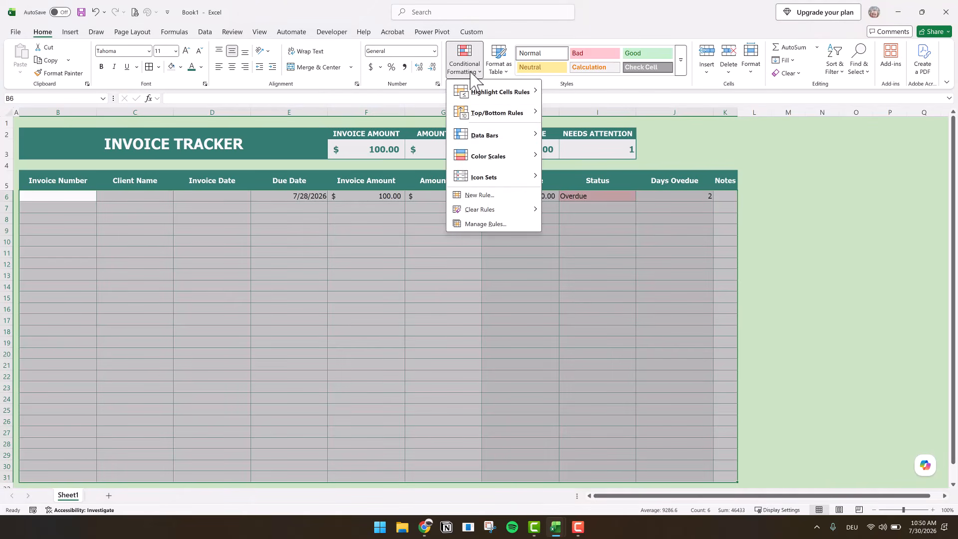
click(490, 194)
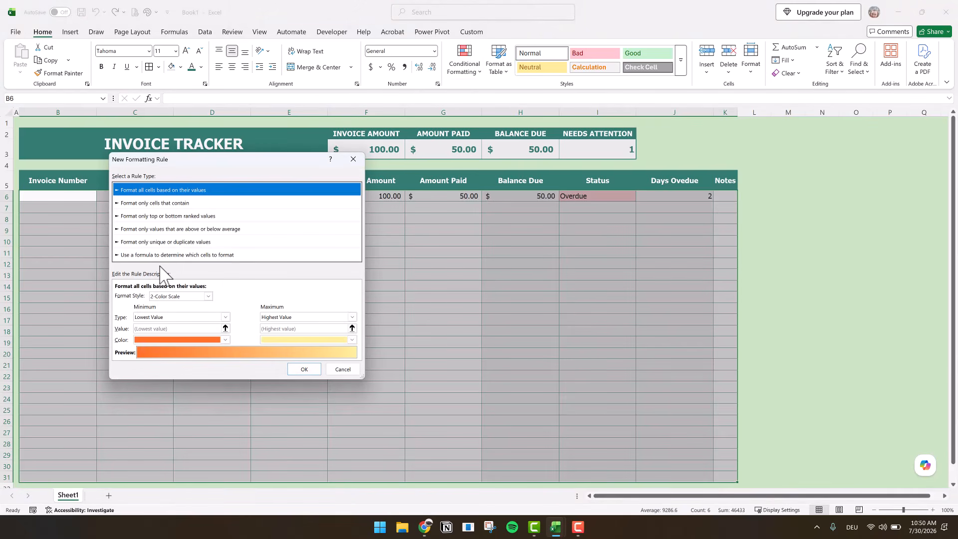
click(162, 254)
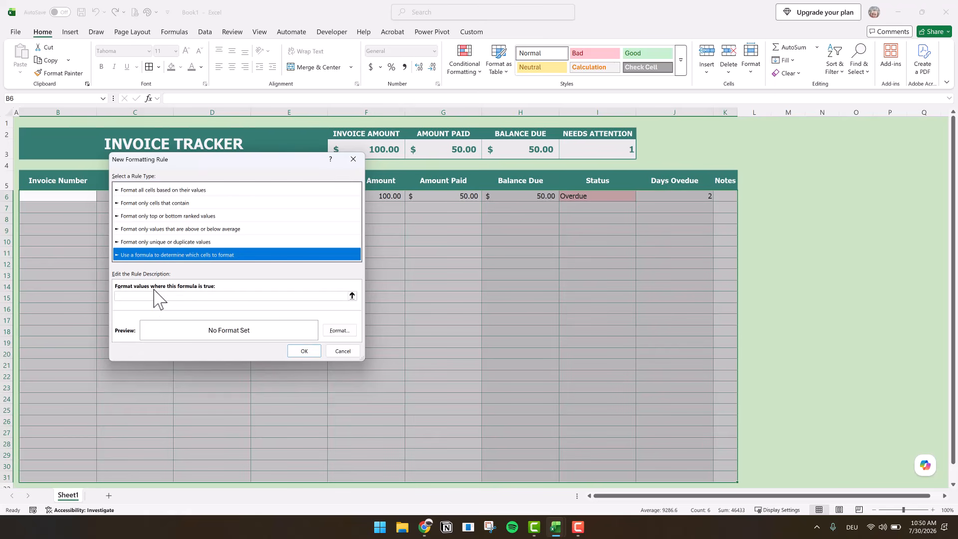
click(139, 296)
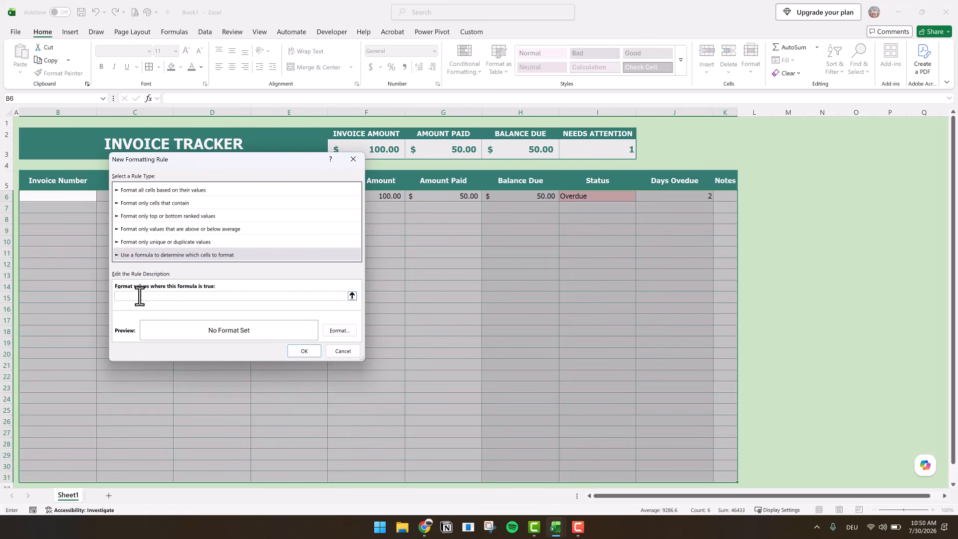
text(=$I6="Overdue)
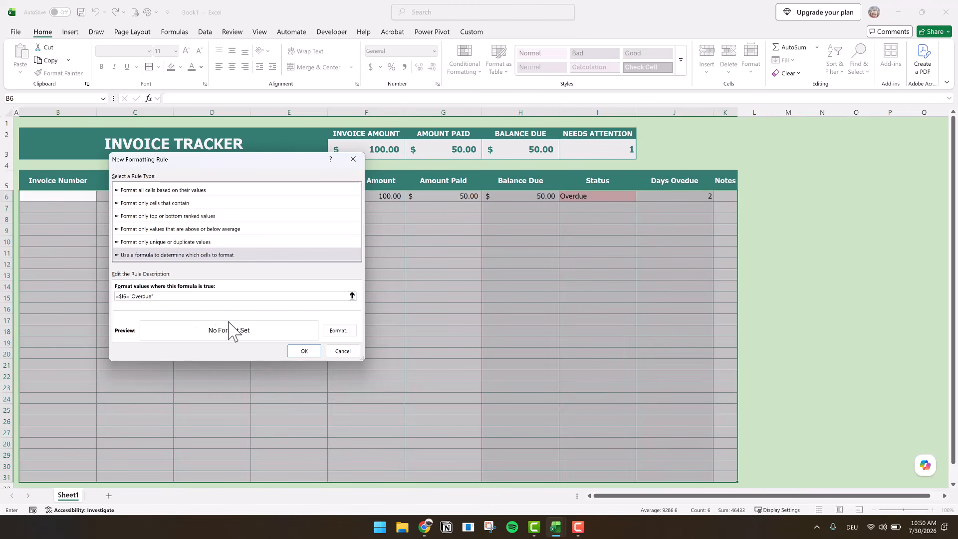
- Give the overdue row rule a muted light red fill with the HSL saturation set to 70, and apply the rule
click(333, 330)
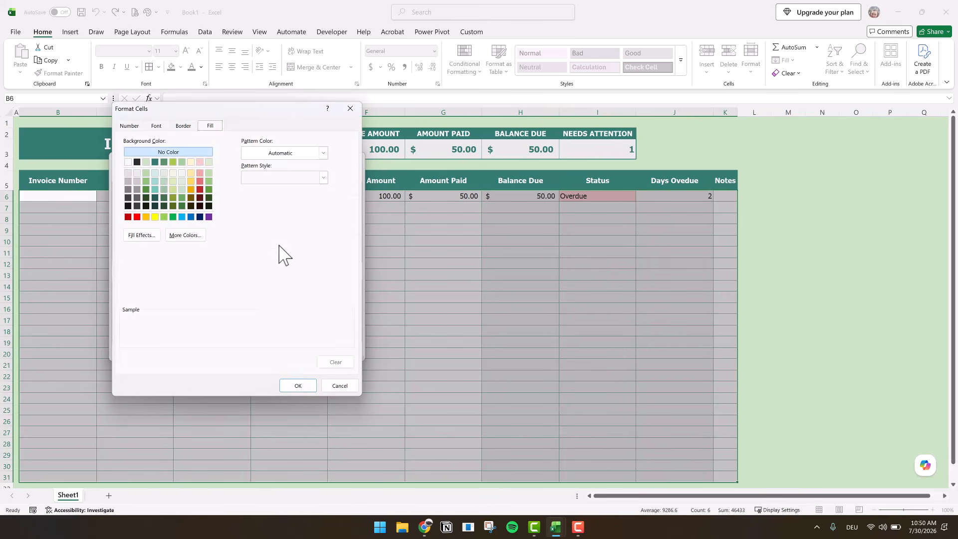
click(199, 161)
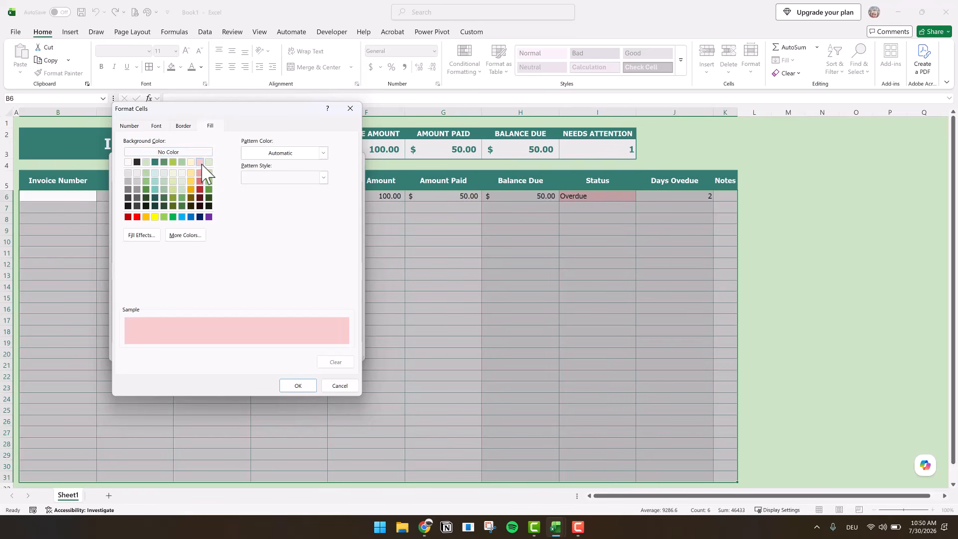
click(203, 235)
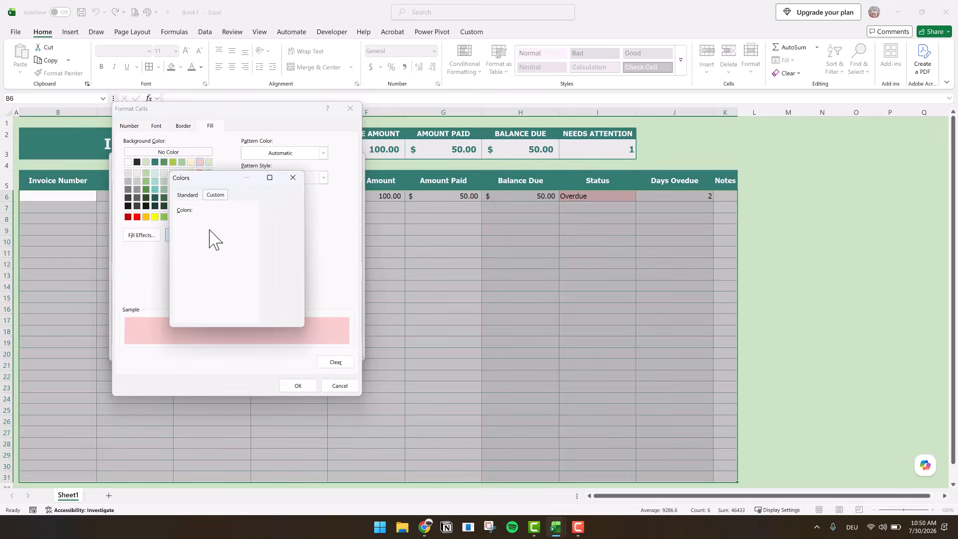
click(250, 258)
click(222, 277)
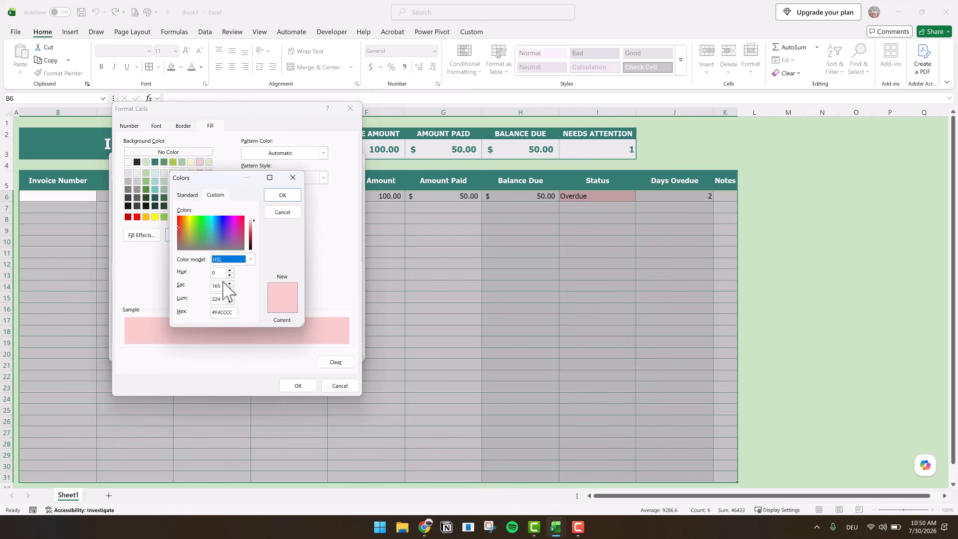
drag(221, 287, 197, 287)
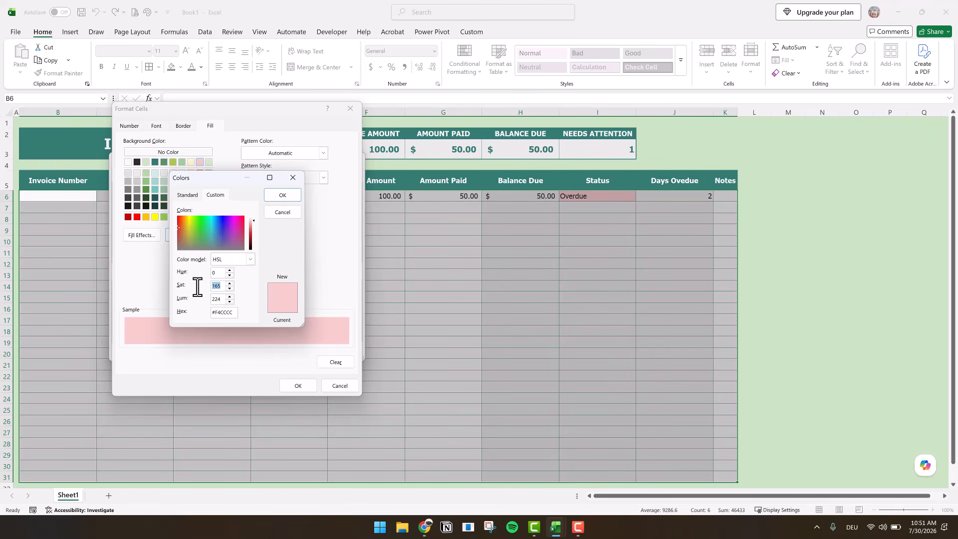
text(70)
click(282, 196)
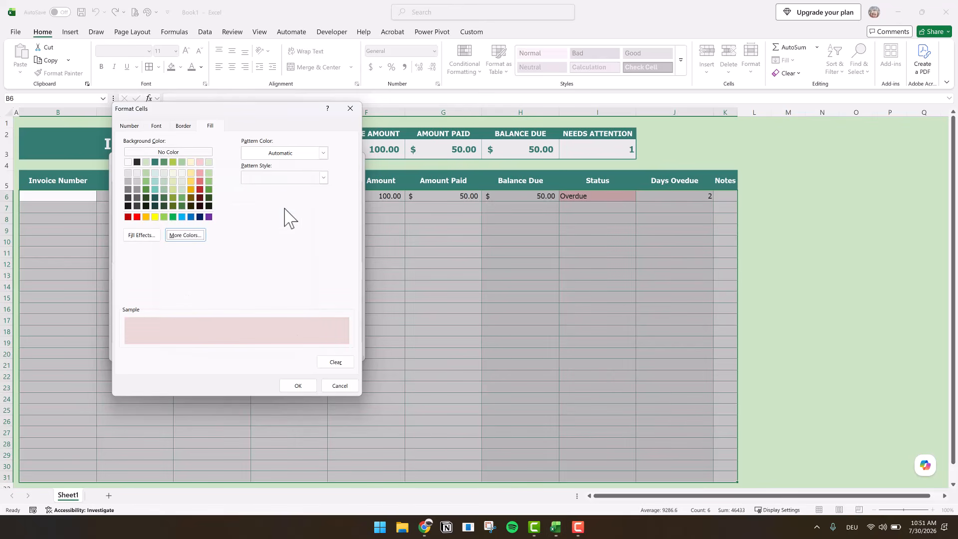
click(297, 386)
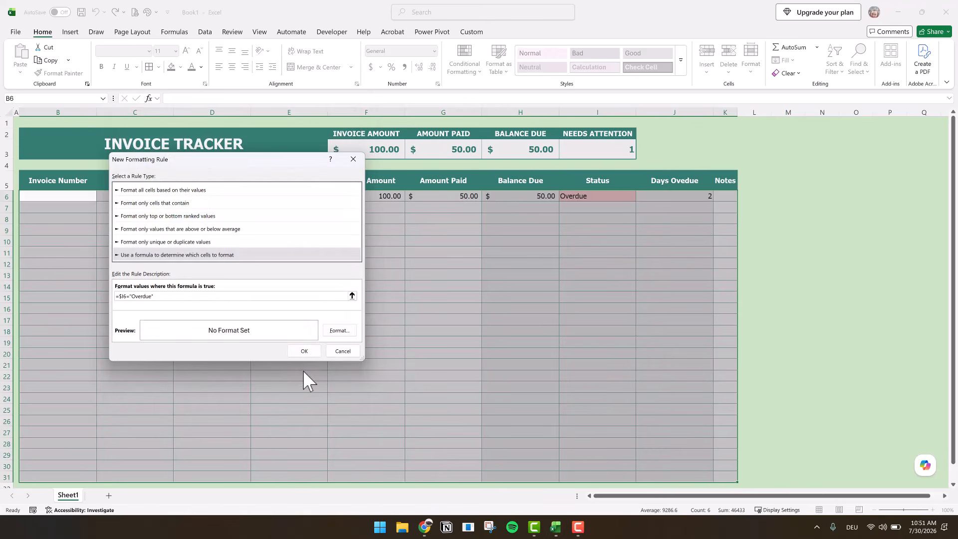
click(303, 351)
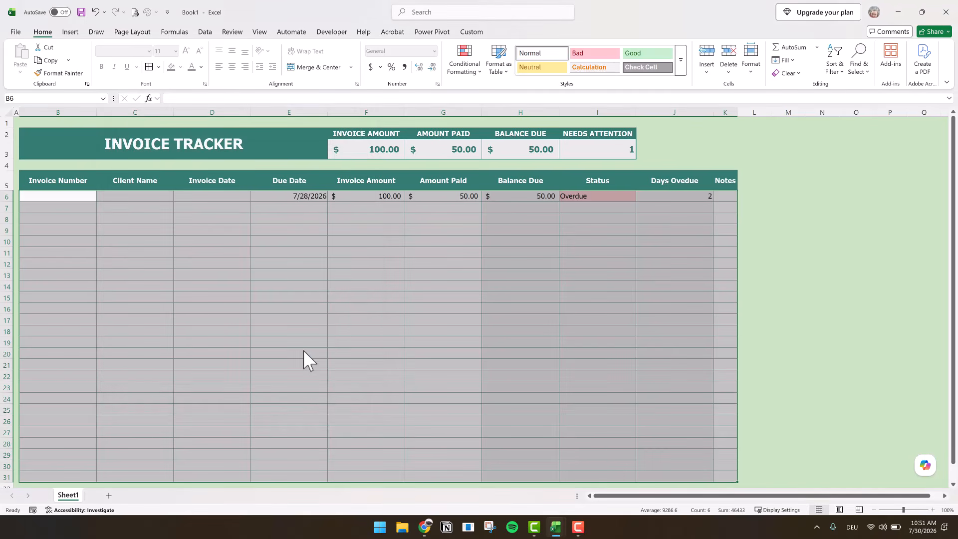
click(303, 351)
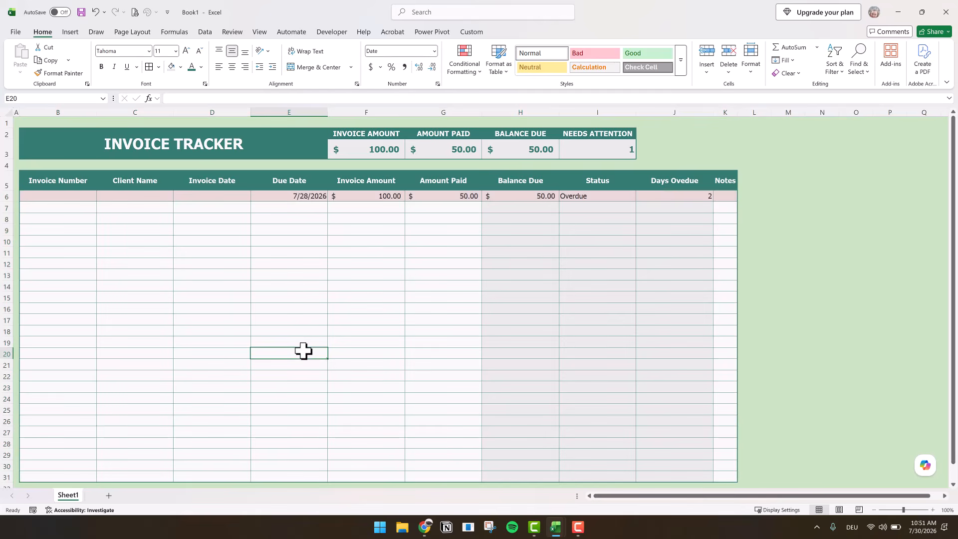
- List the conditional formatting rules of the whole worksheet and move the status column's Overdue rule above the B6:K31 row rule
click(464, 65)
click(481, 229)
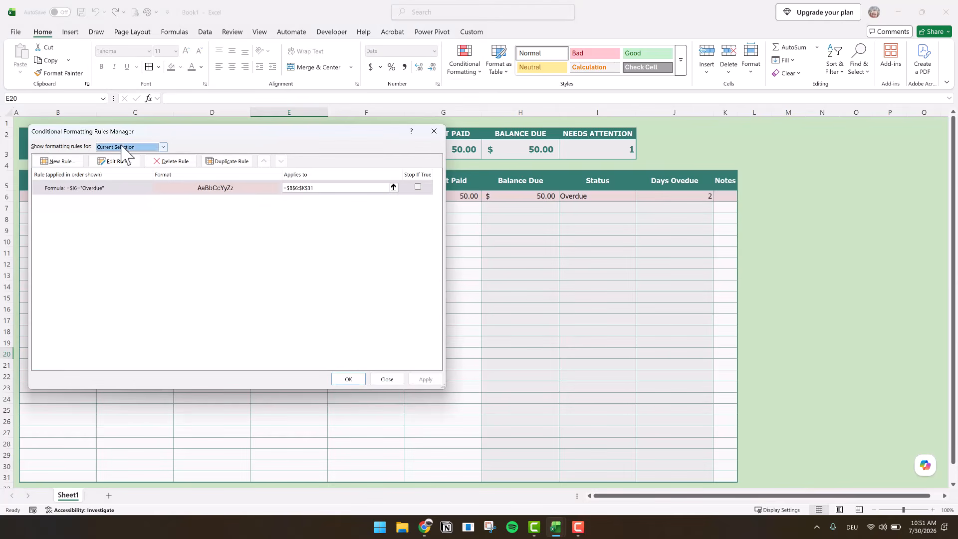
click(122, 147)
click(128, 162)
click(178, 205)
click(264, 162)
click(434, 380)
click(355, 379)
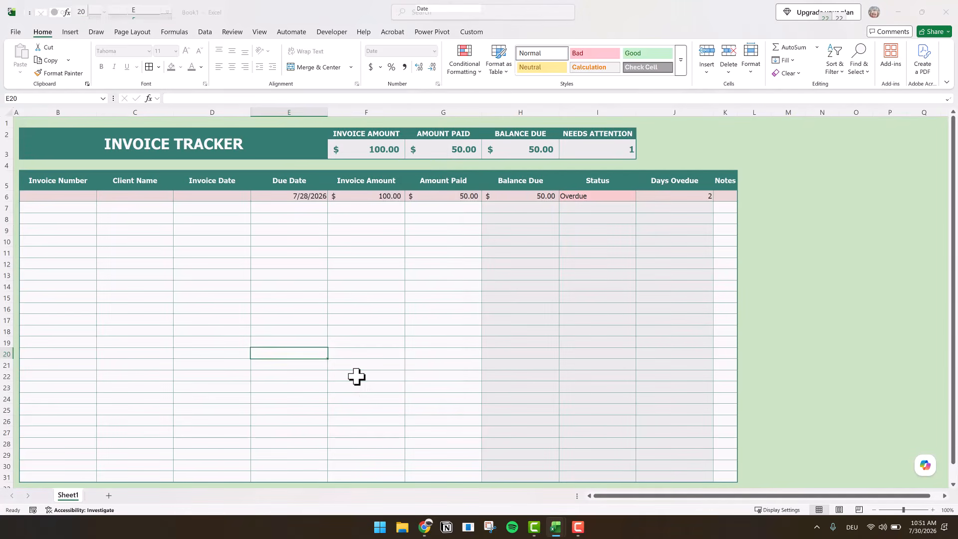
click(357, 377)
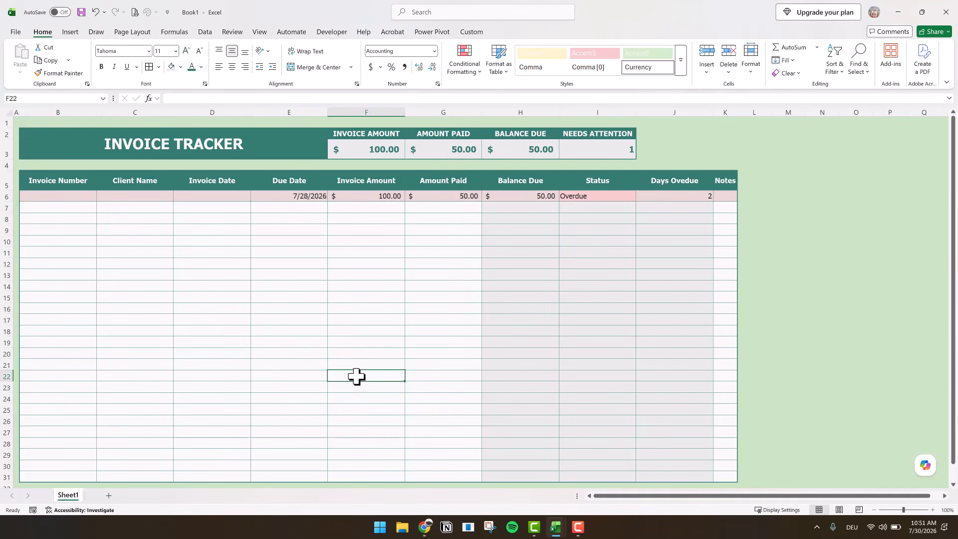
- Add a conditional formatting rule to the days overdue cells J6:J31 with the formula =J6>0 and a light yellow fill
drag(648, 195, 652, 477)
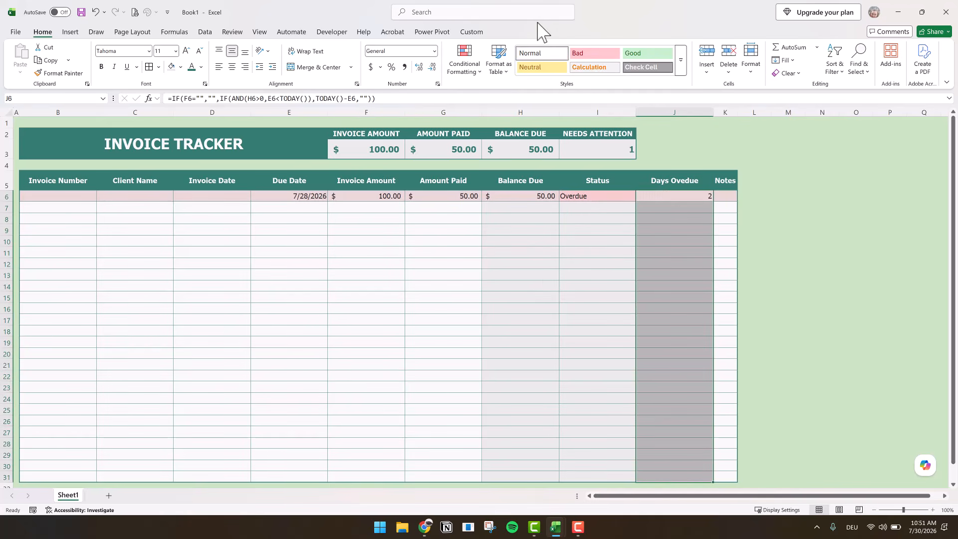
click(463, 58)
click(474, 193)
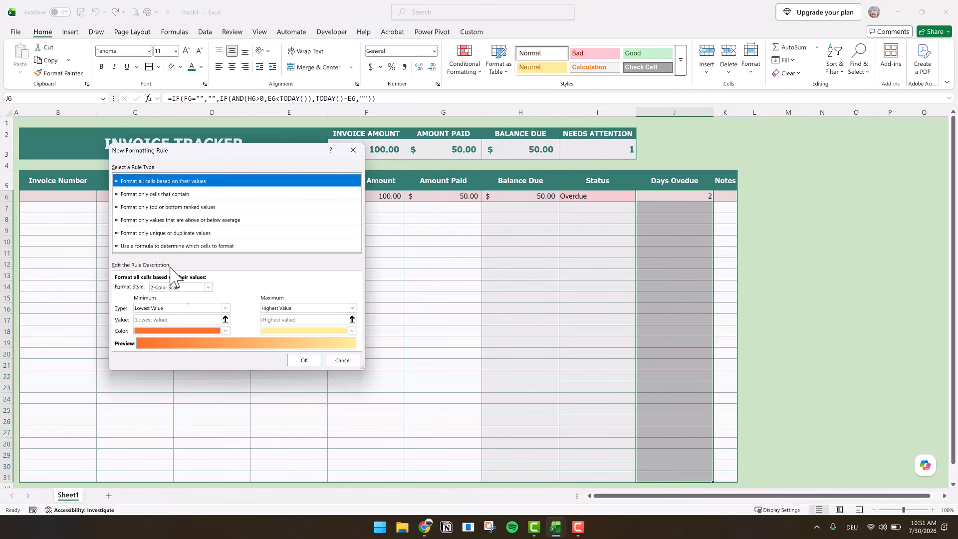
click(156, 245)
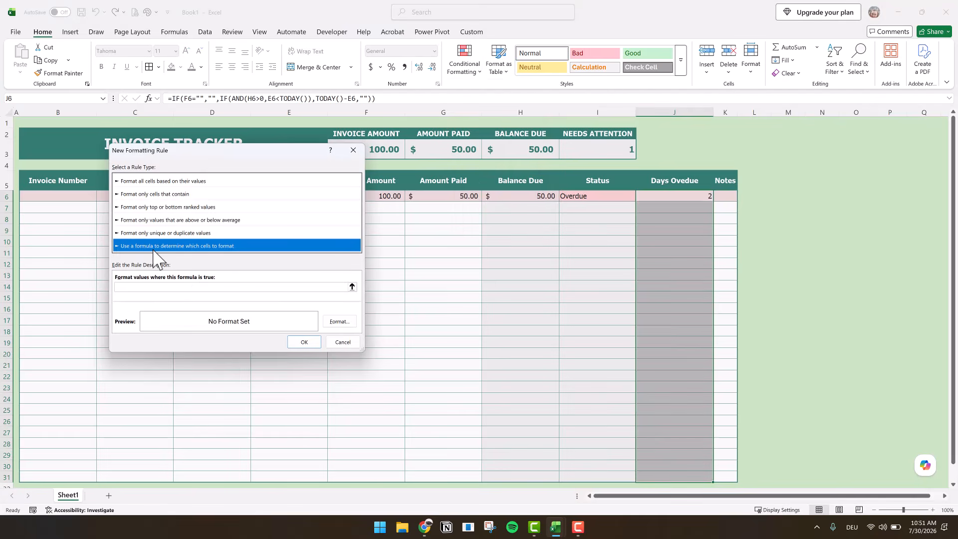
click(131, 289)
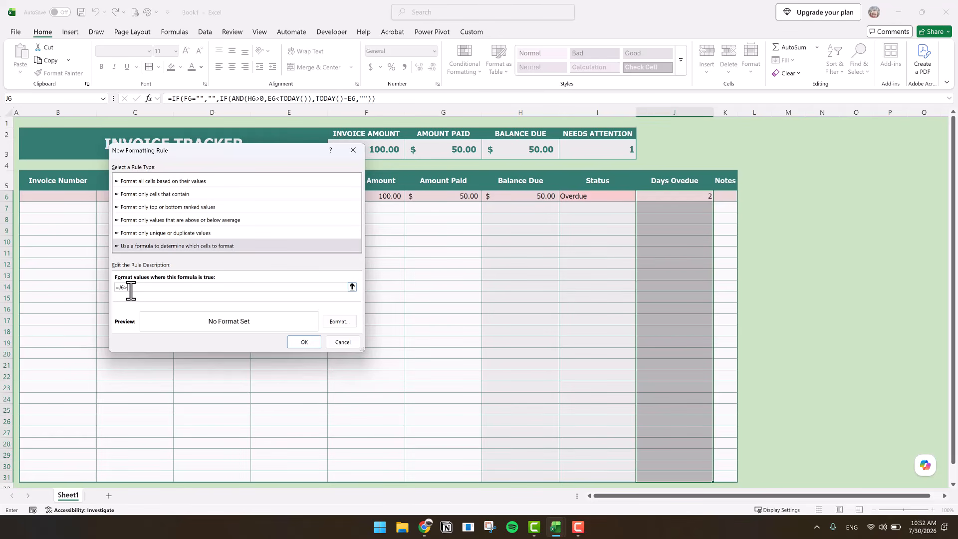
click(344, 323)
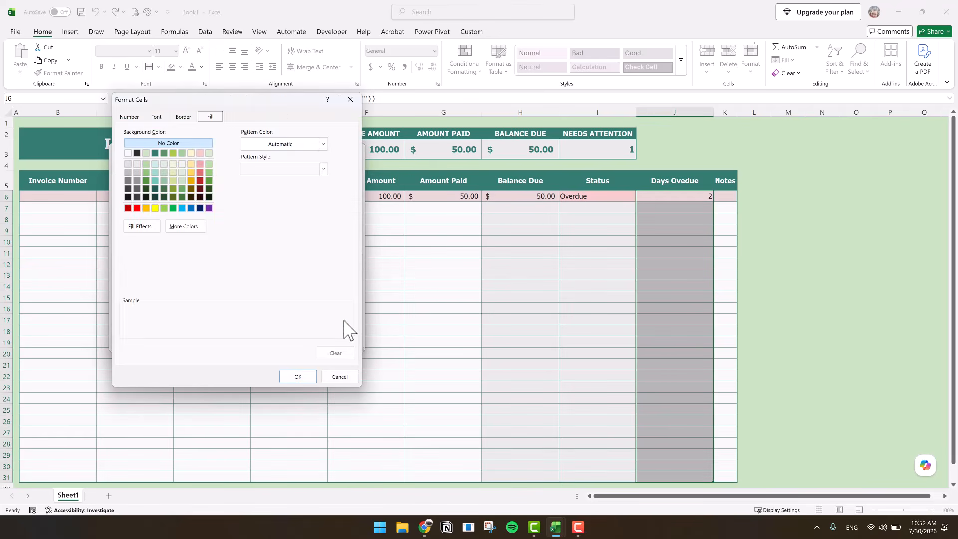
click(191, 153)
click(298, 376)
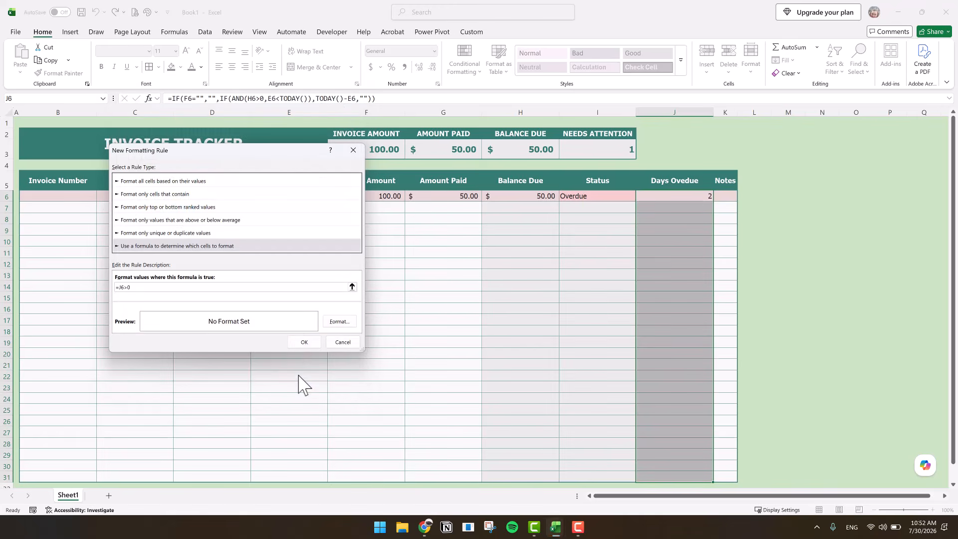
click(301, 336)
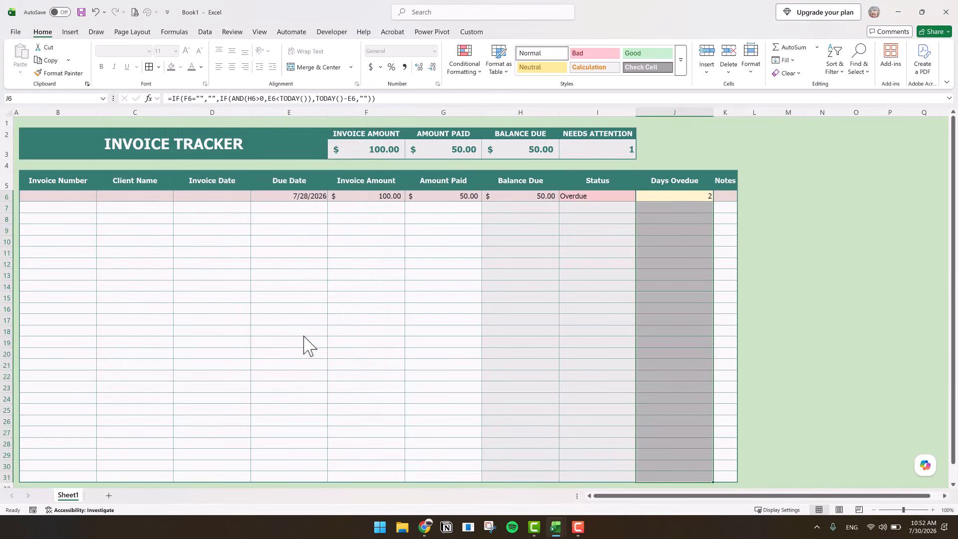
- Duplicate the =J6>0 rule and change the copy to the formula =J6>29 with a light red fill
click(473, 71)
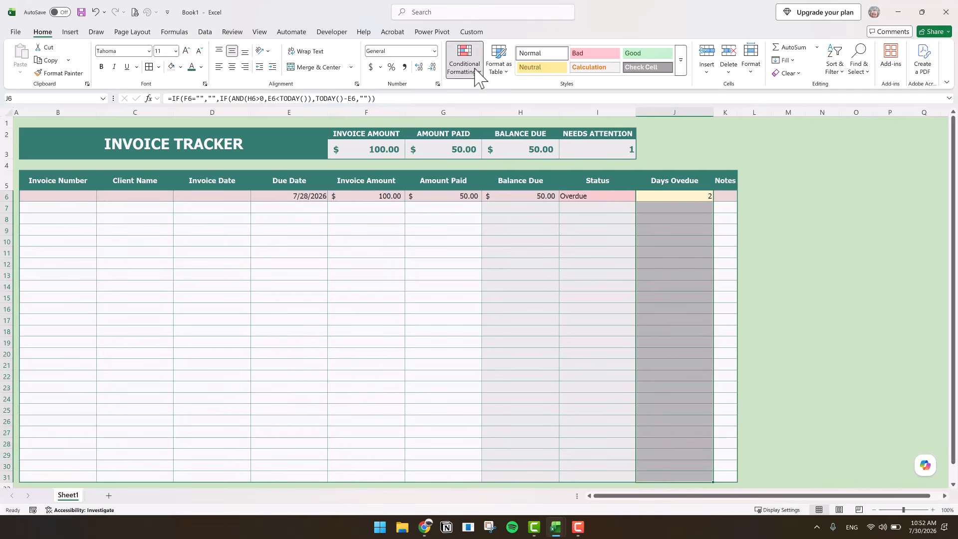
click(481, 224)
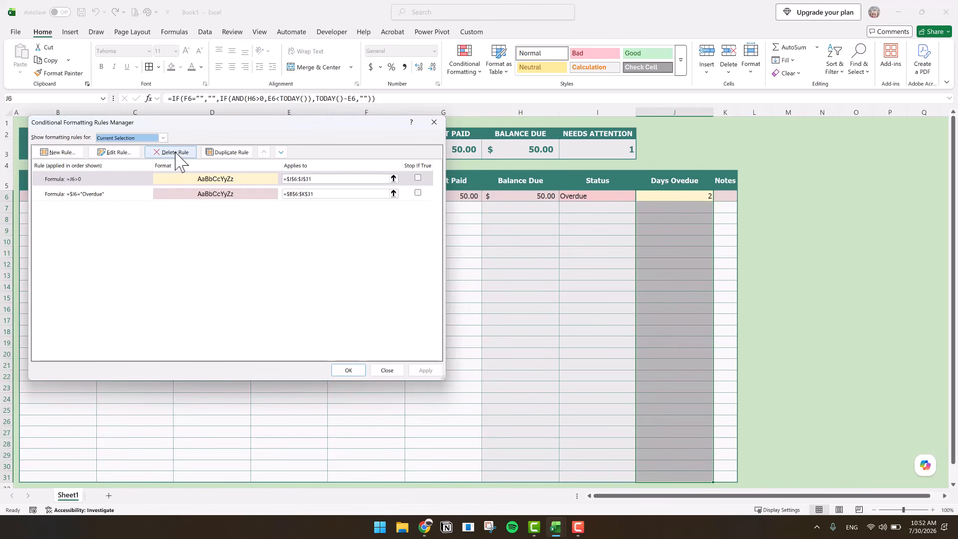
double_click(97, 178)
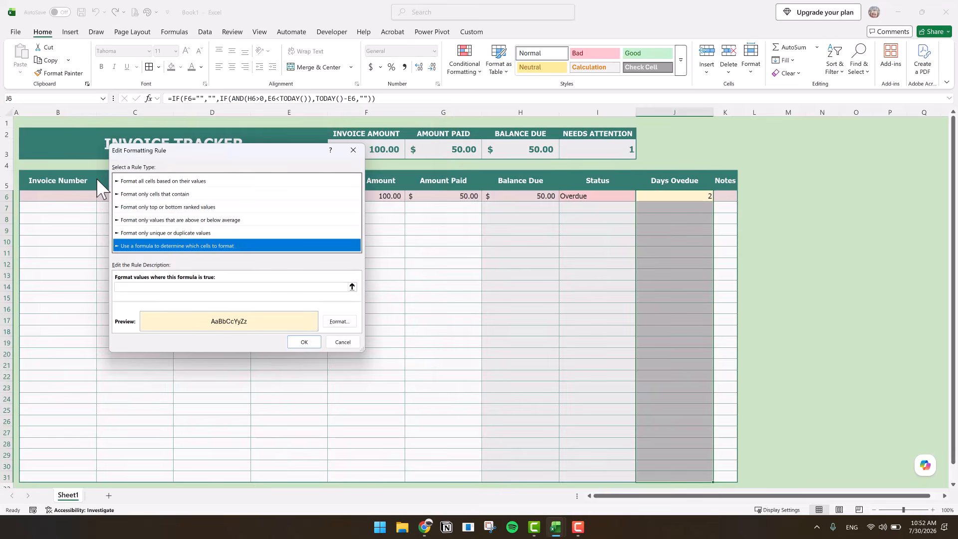
click(126, 287)
key(Delete)
text(29)
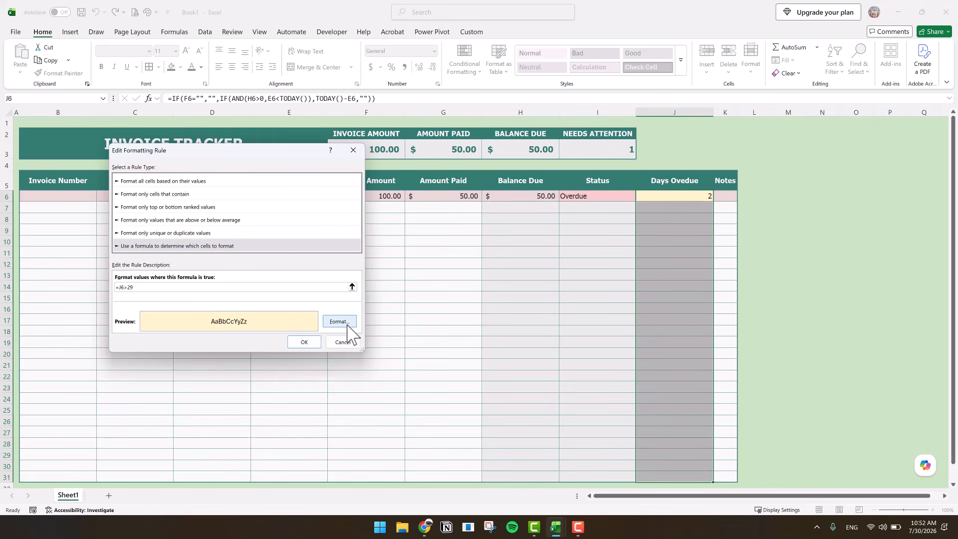
click(348, 322)
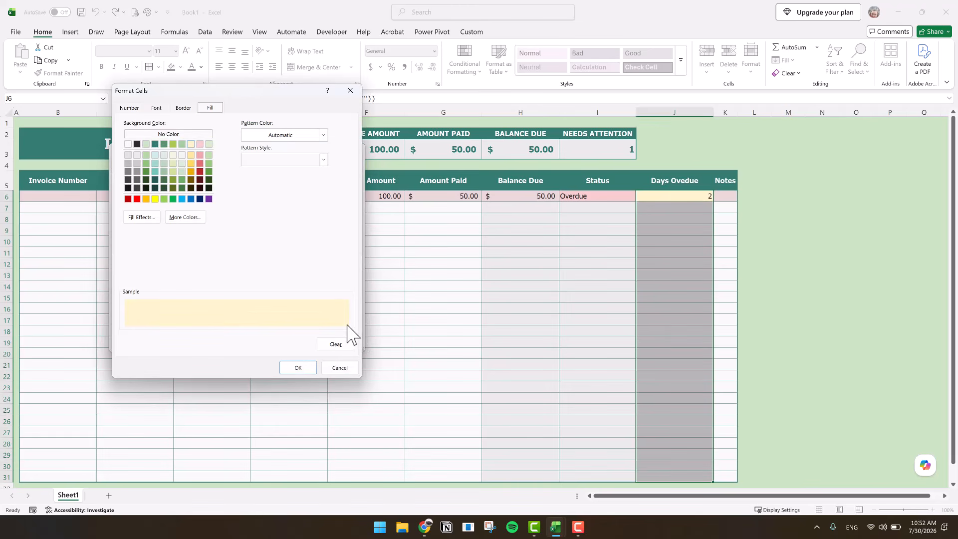
click(200, 144)
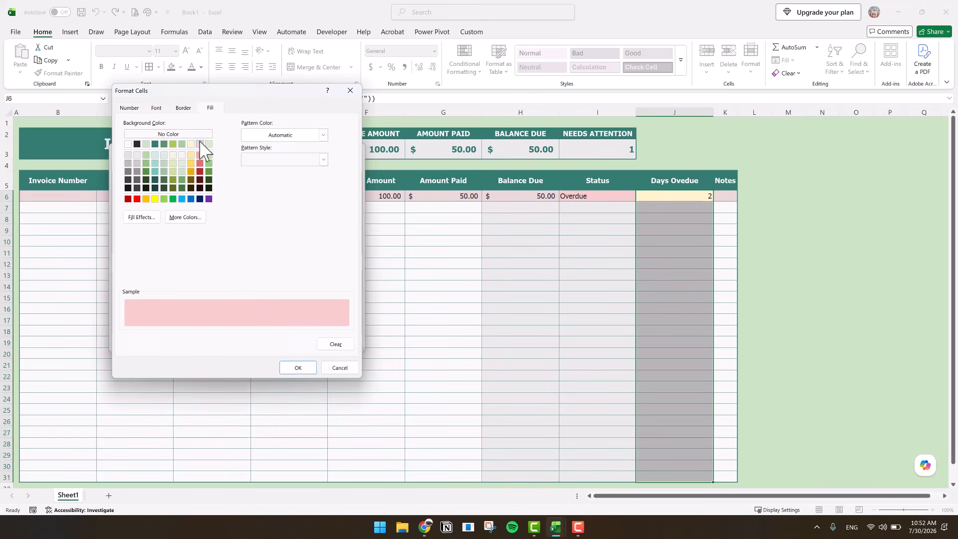
click(289, 368)
click(304, 342)
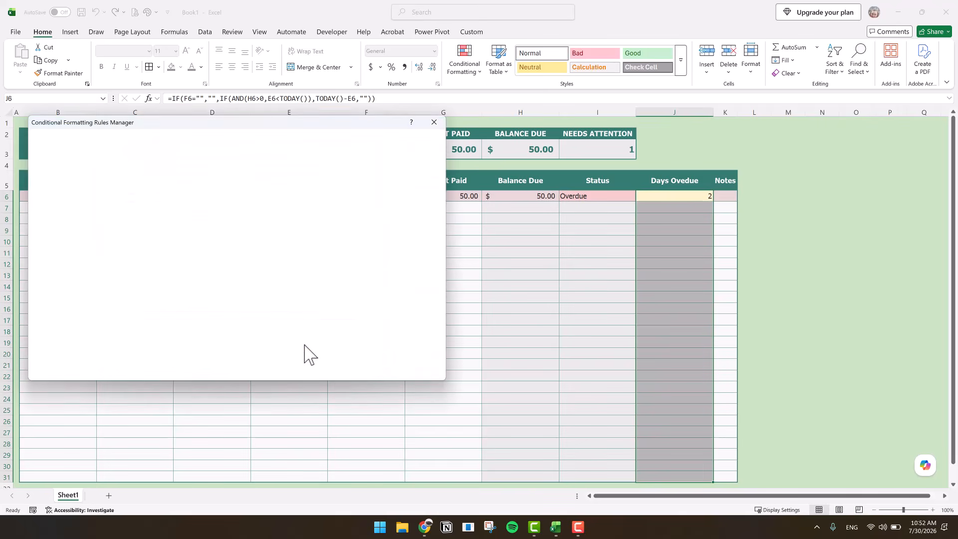
click(349, 370)
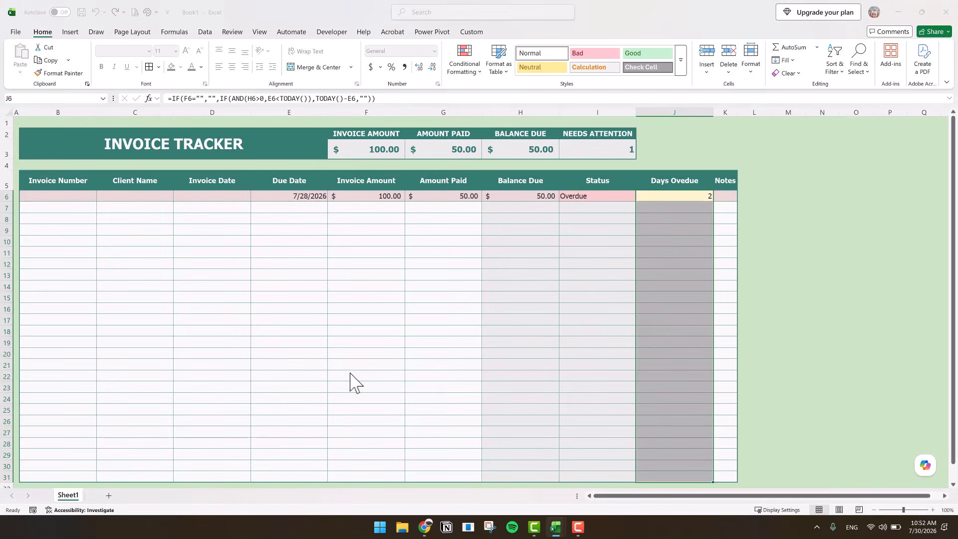
- Change the due date in E6 to 6/28/2026 to test the days overdue formatting
click(311, 197)
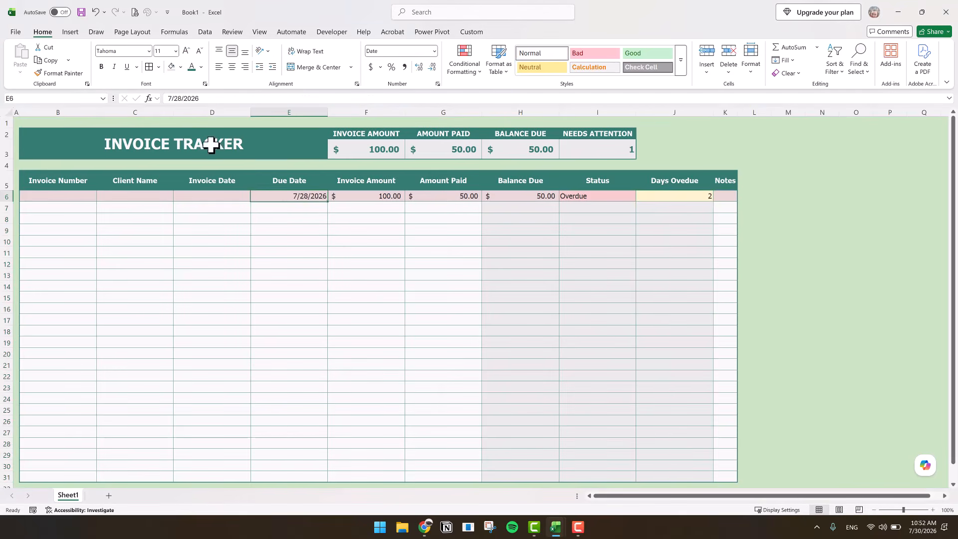
click(170, 98)
key(Delete)
text(6)
key(Return)
click(287, 286)
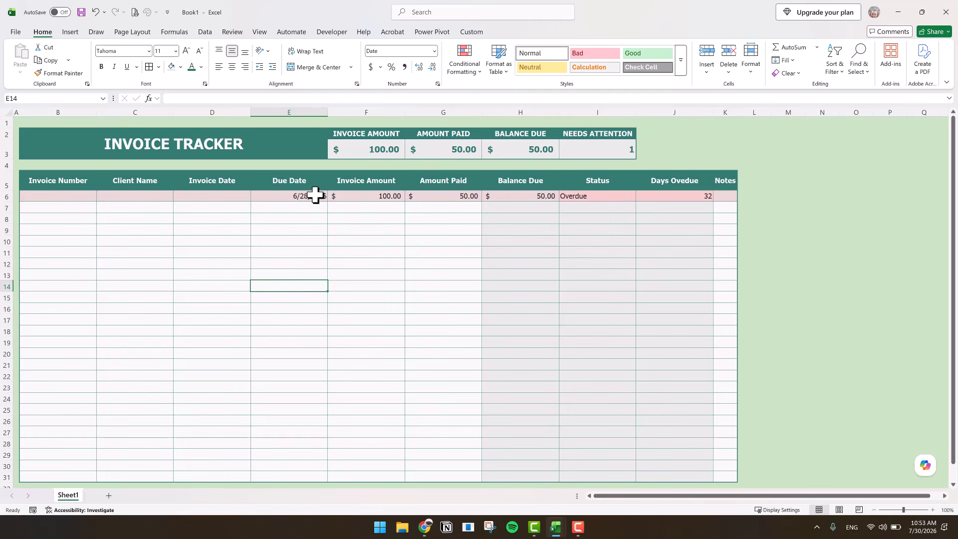
- Create a conditional formatting rule for the due date cells E6:E31 with the formula =AND(H6>0,E6>=TODAY(),E6<=TODAY()+7)
drag(310, 195, 303, 219)
drag(295, 368, 283, 475)
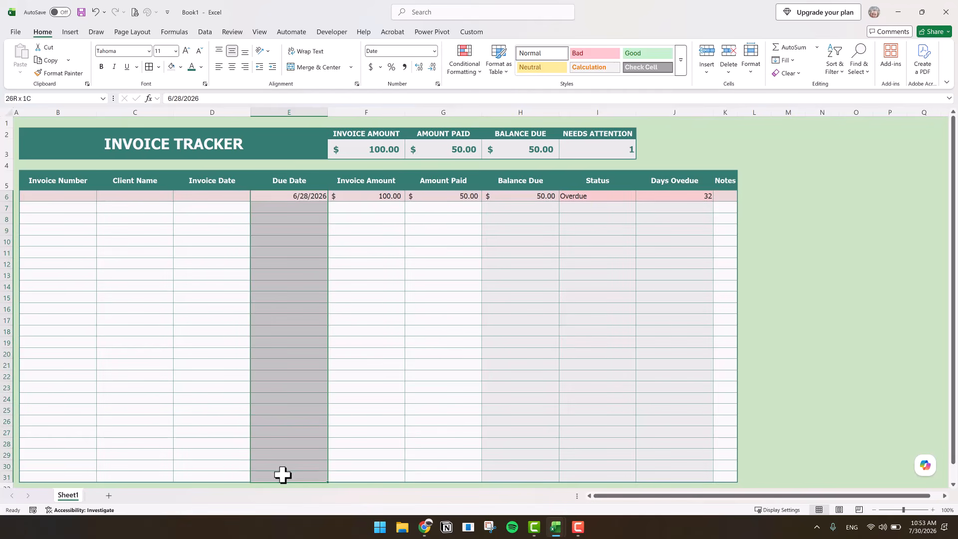
click(459, 70)
click(753, 34)
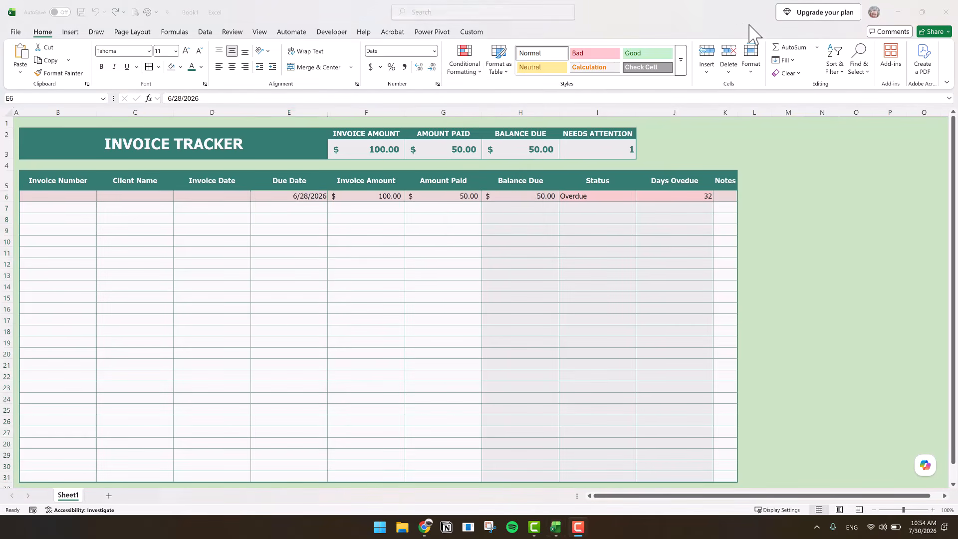
click(467, 64)
click(480, 195)
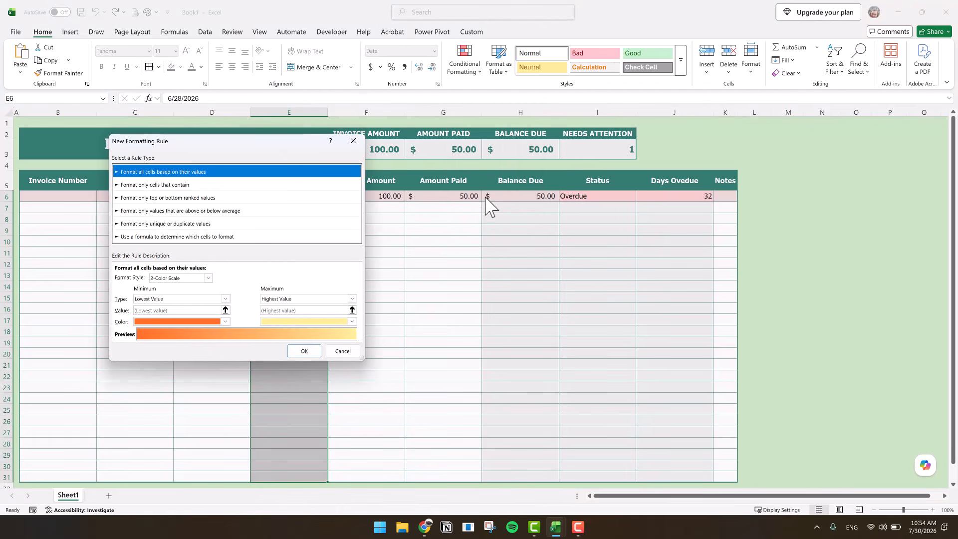
click(162, 237)
click(137, 278)
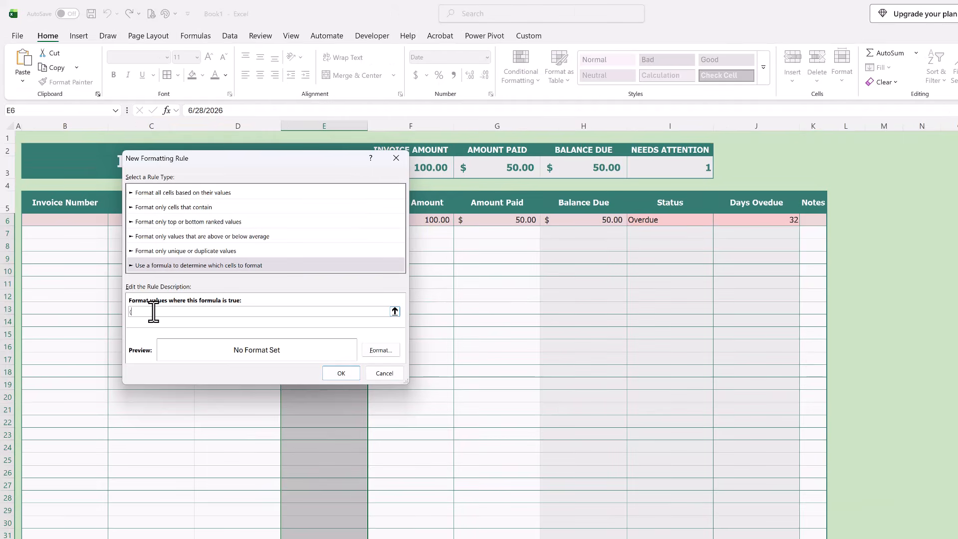
text(=AND)
text((H6)
text(>0,)
drag(211, 156, 372, 240)
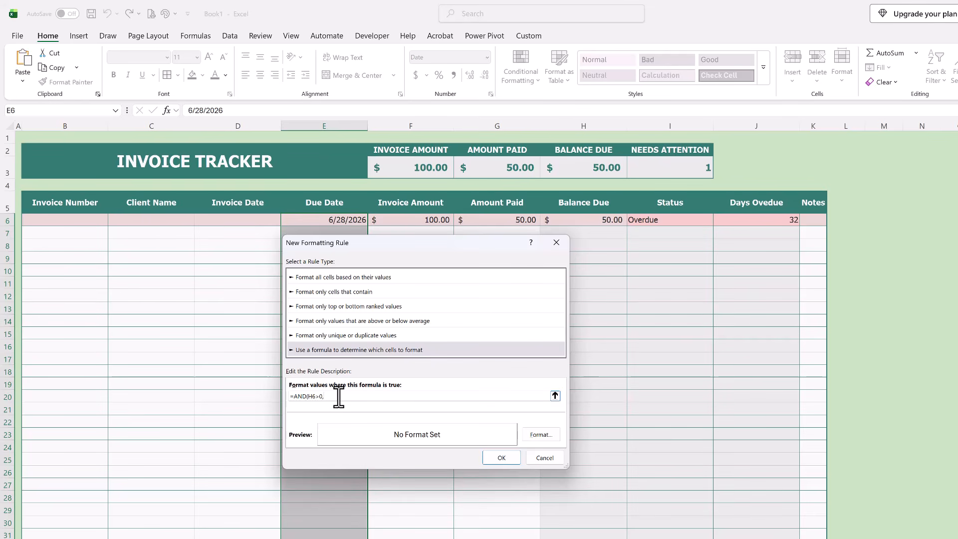
text(E6>=TODAY(),E6)
text(<=TODAY())
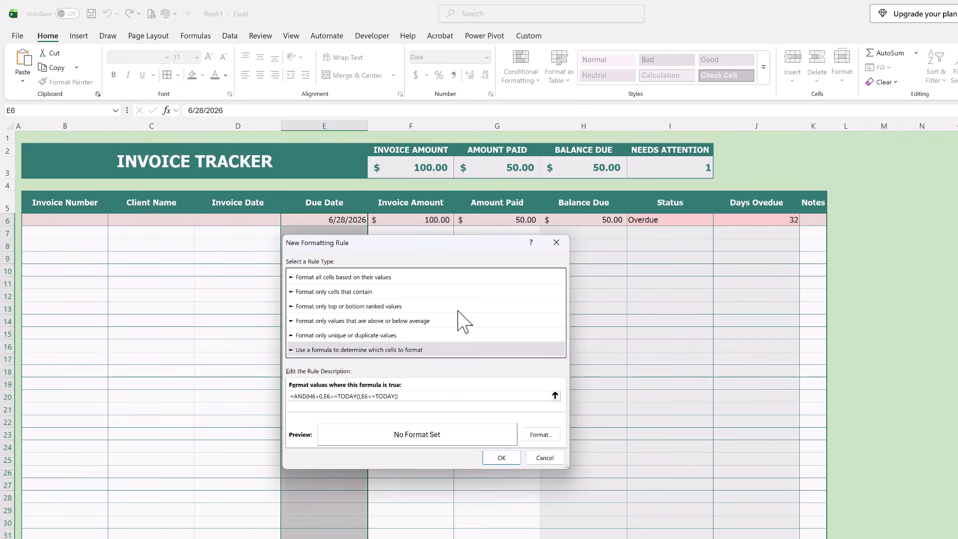
text()+7))
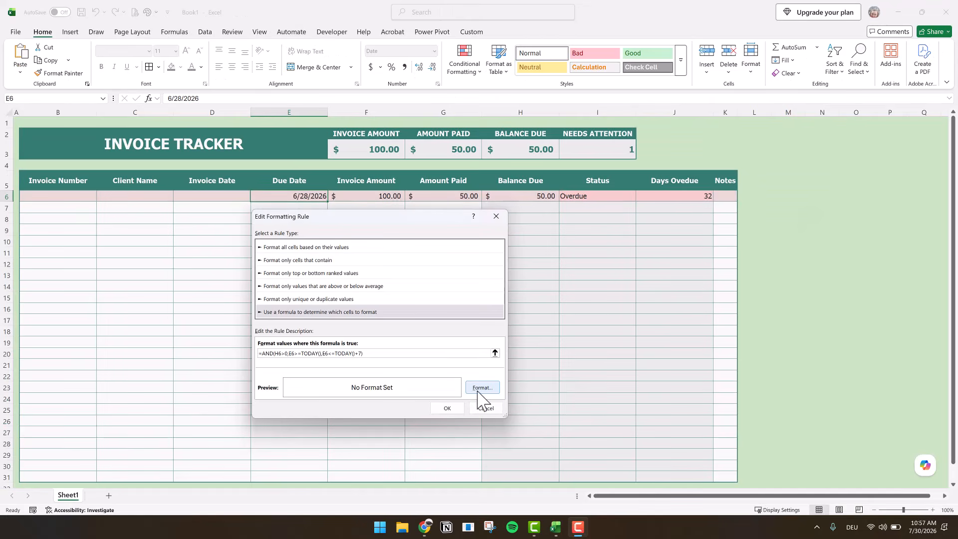
- Give the due date rule a light yellow fill and apply it to the sheet
click(541, 434)
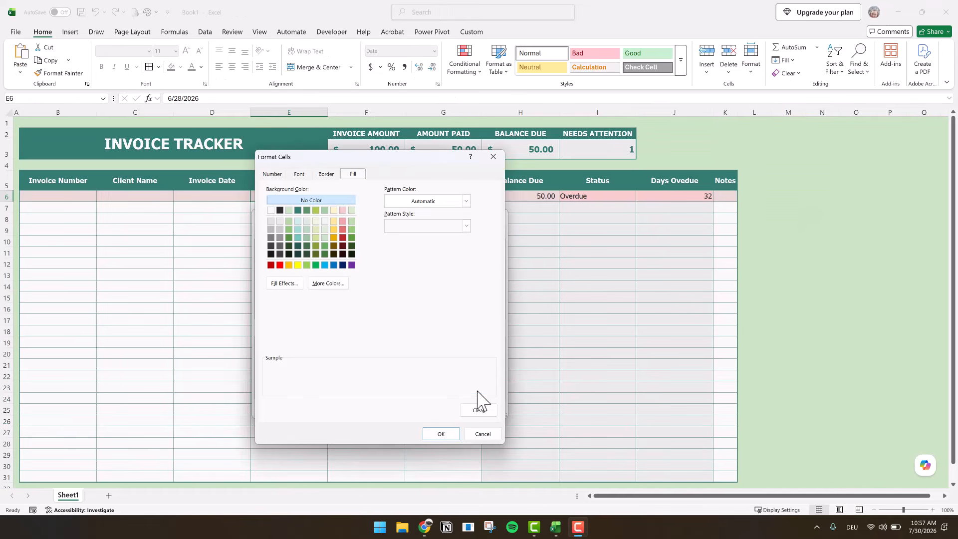
click(334, 209)
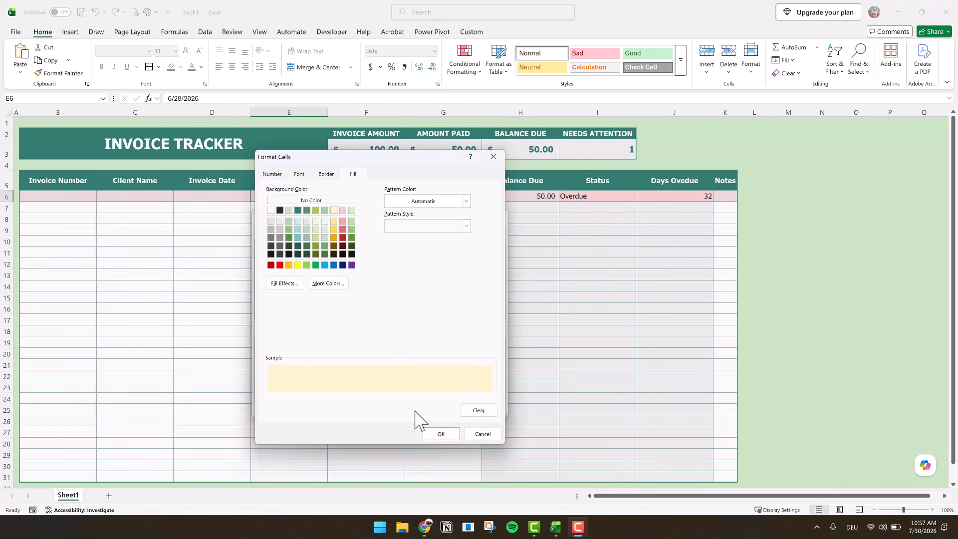
click(445, 434)
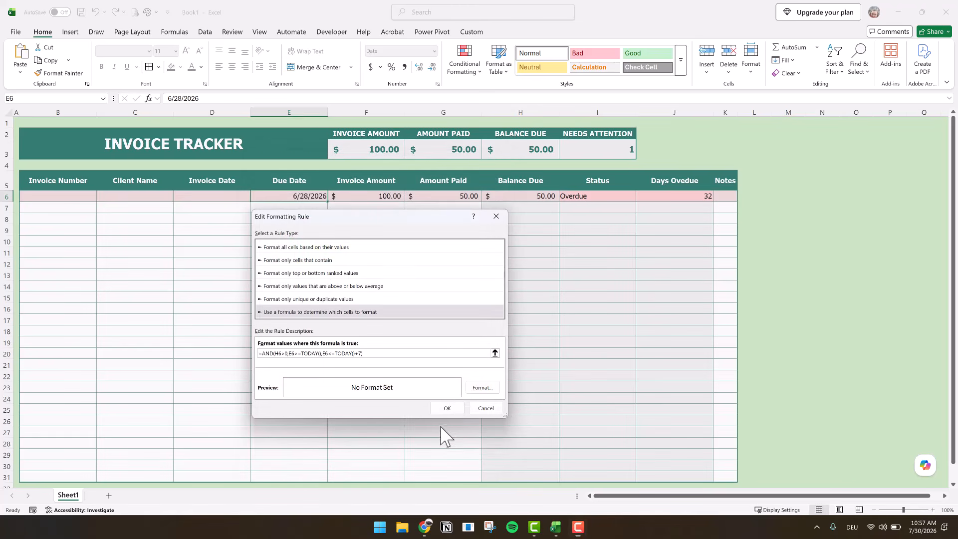
click(448, 410)
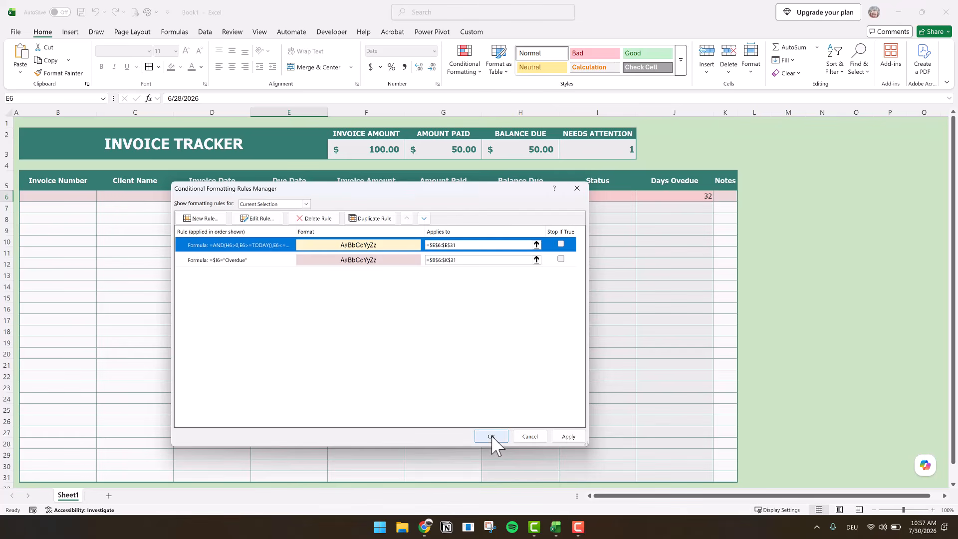
click(492, 436)
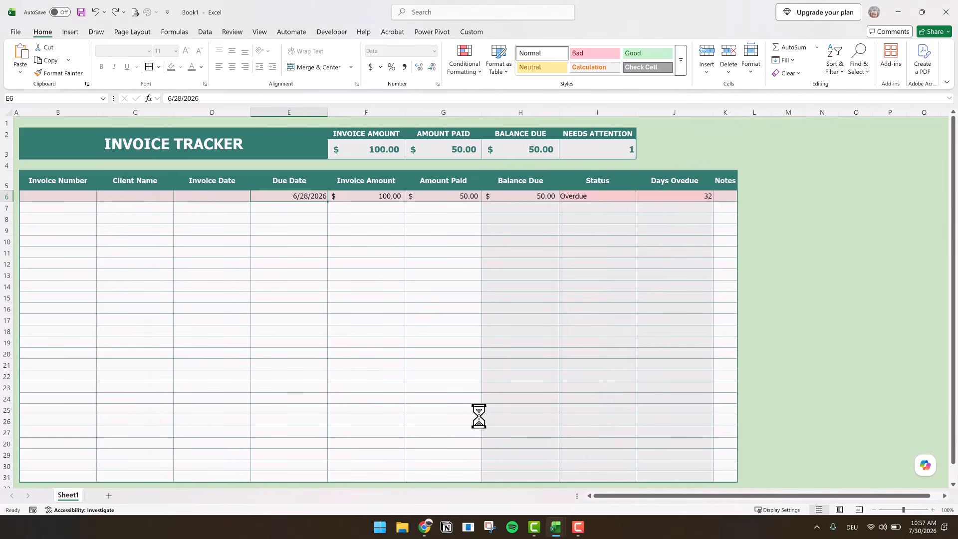
- Change the due date in E6 to 7/31 to test the due date formatting
click(202, 98)
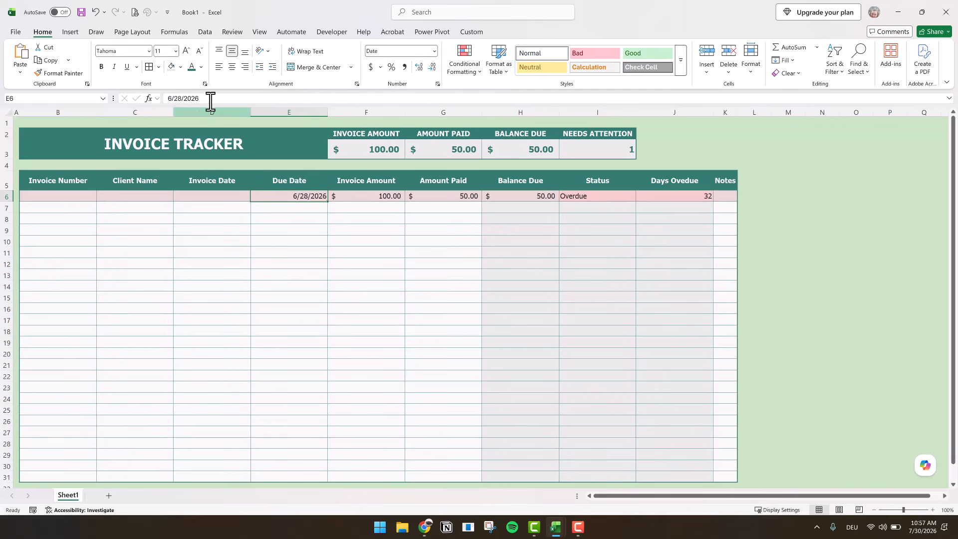
key(ctrl+a)
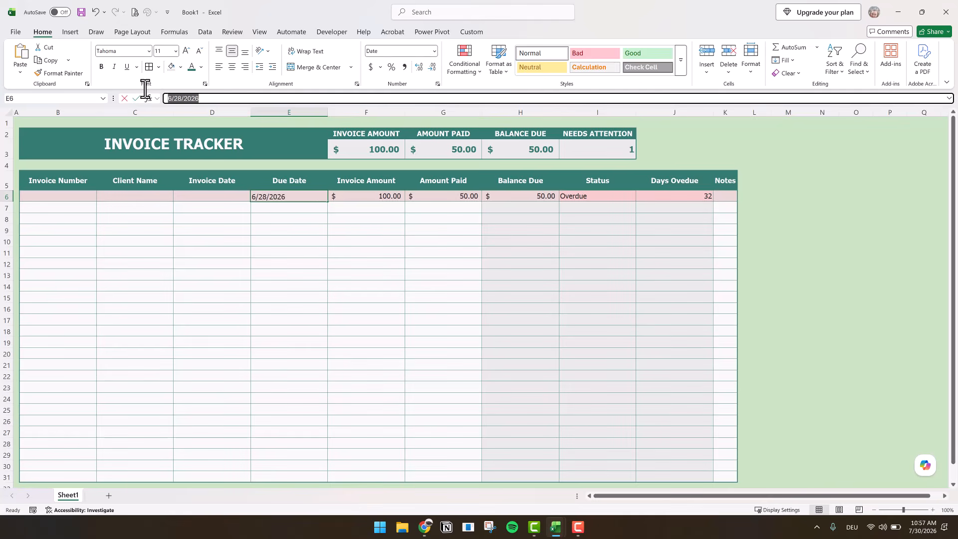
text(7)
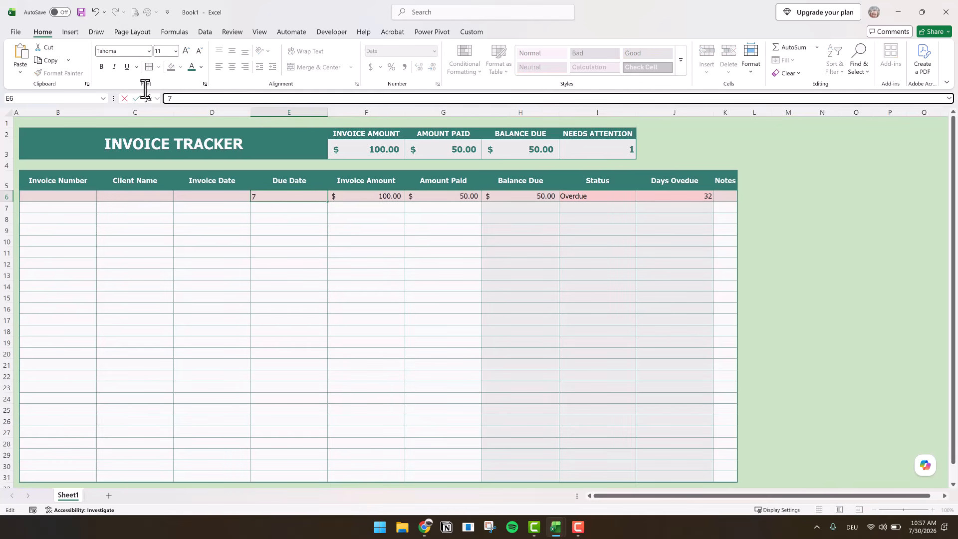
text(/31)
key(ctrl+Return)
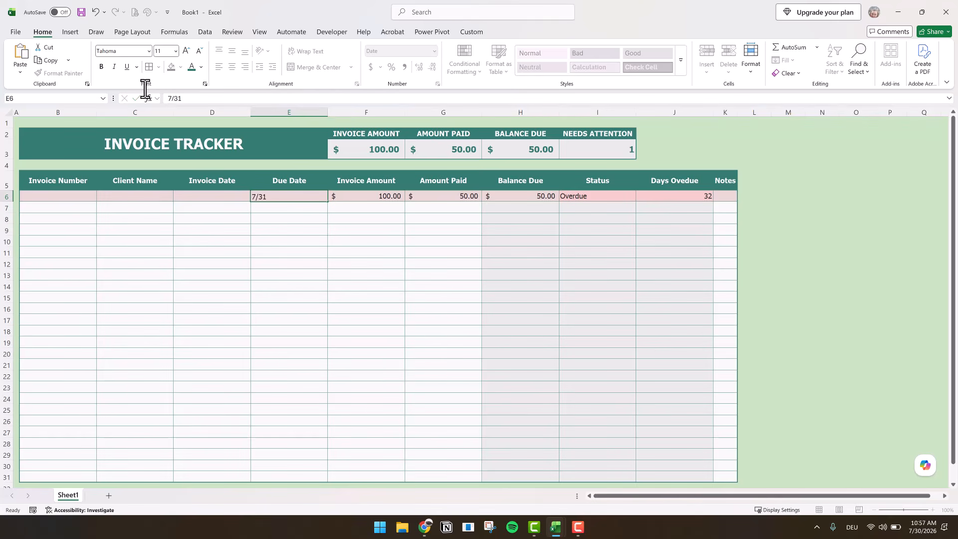
key(Return)
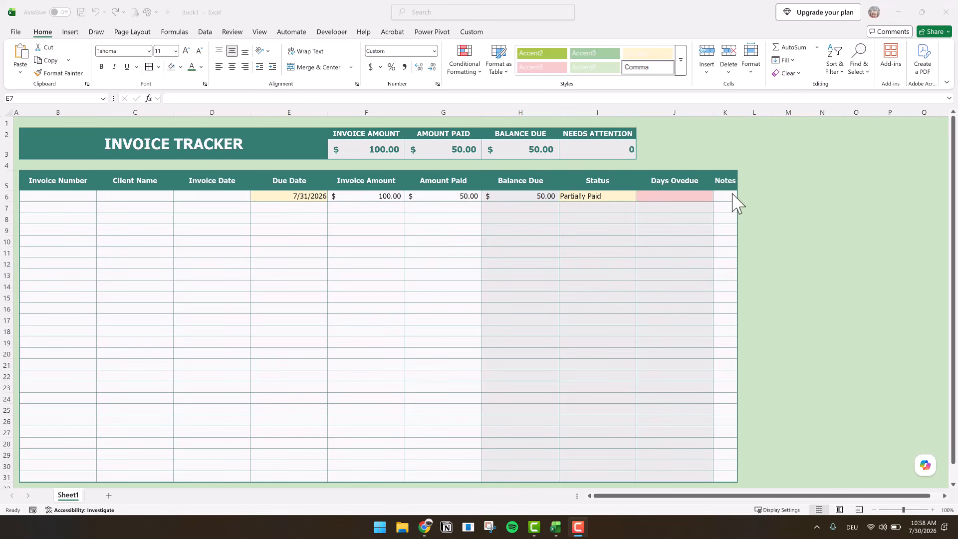
- Change the formula of the days overdue rule =J6>29 to =AND(J6>29,J6<>"") so blank cells are excluded
click(693, 198)
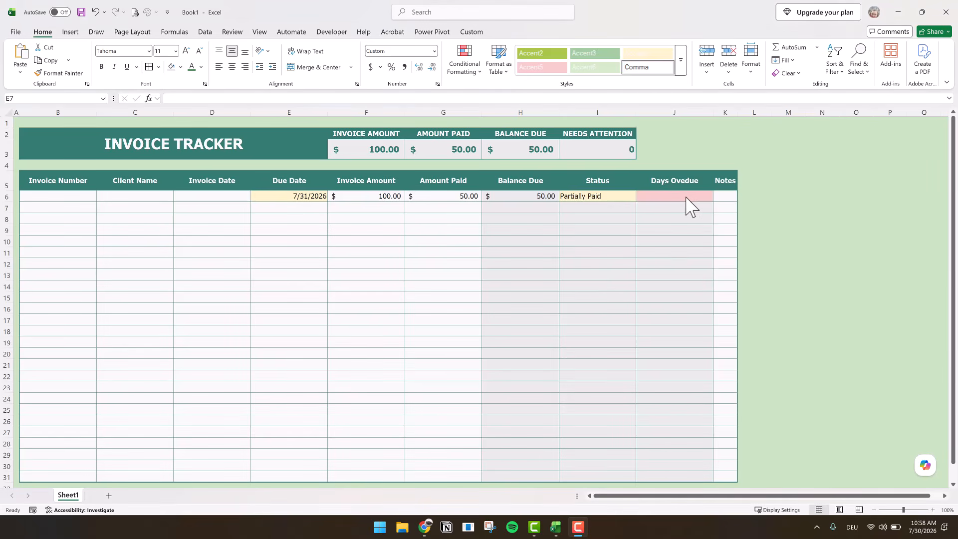
click(685, 198)
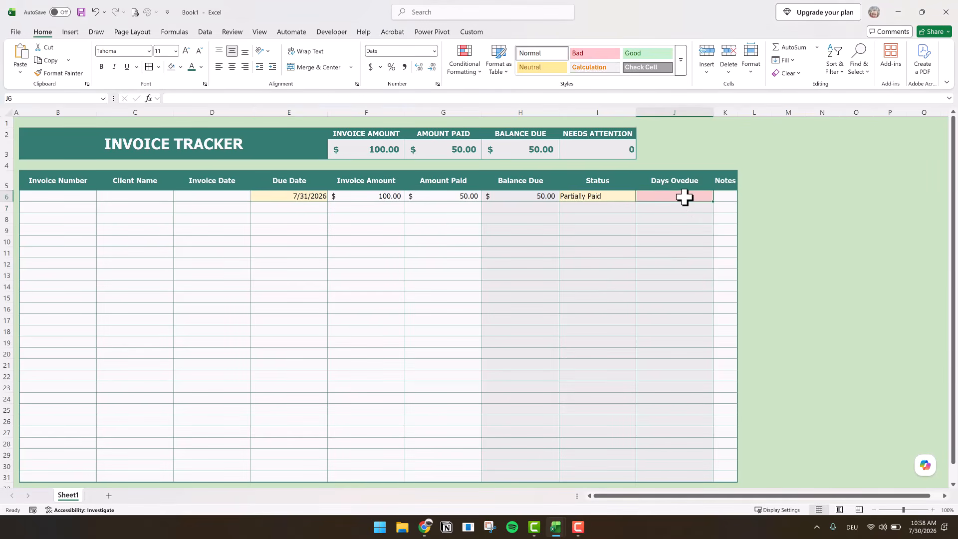
click(462, 65)
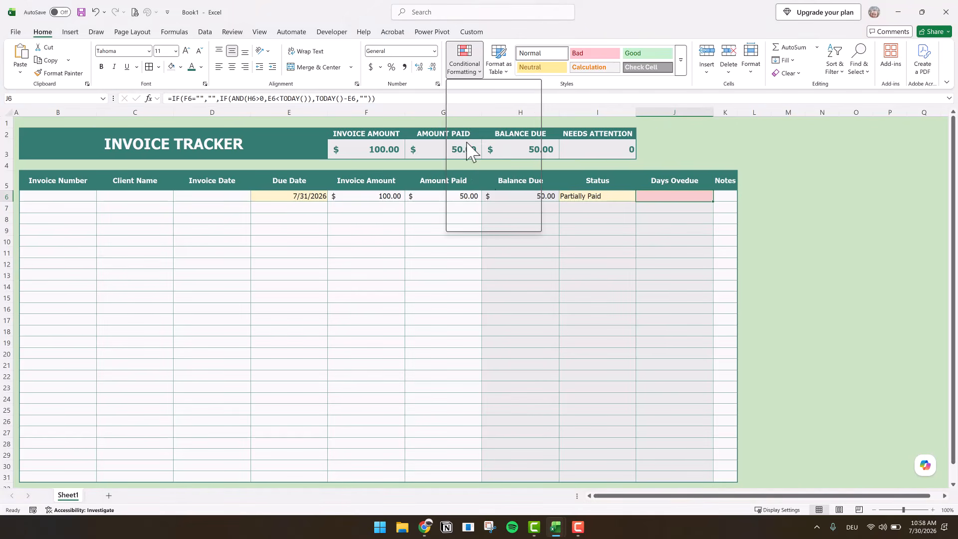
click(485, 224)
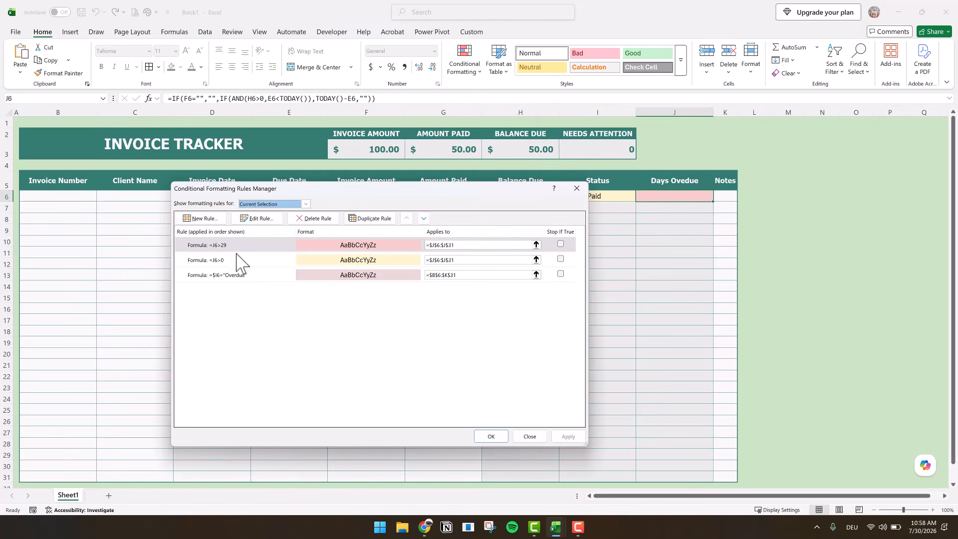
click(236, 244)
double_click(236, 245)
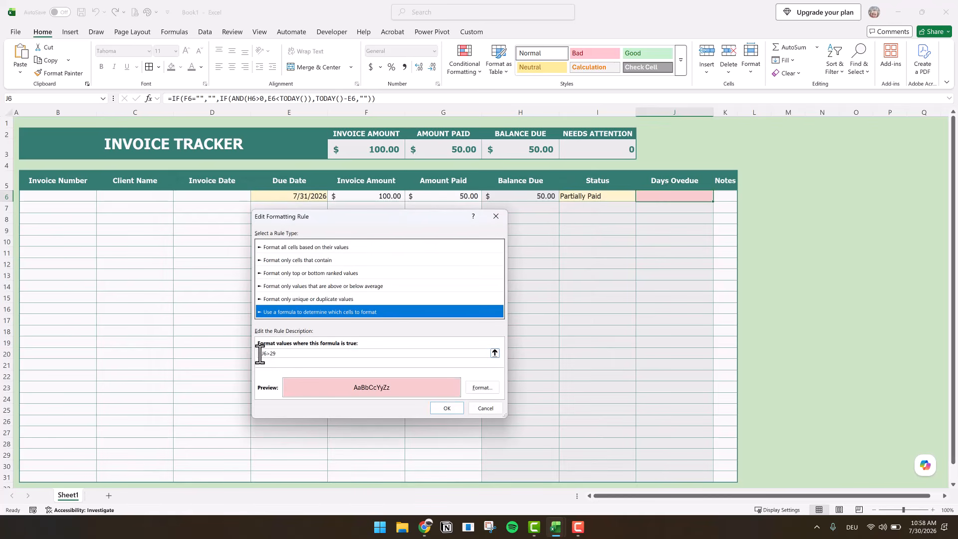
click(259, 353)
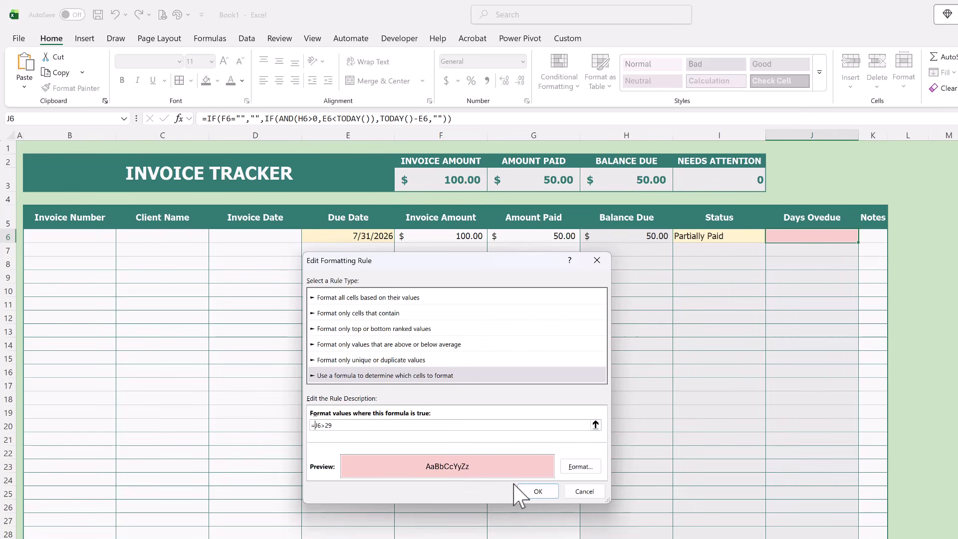
text(AND(J6>29)
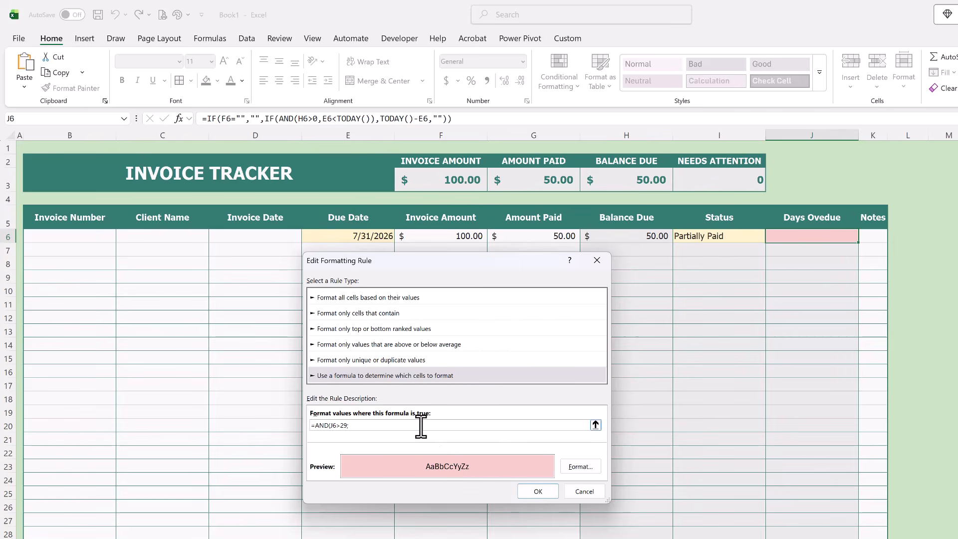
text(,J6<>""))
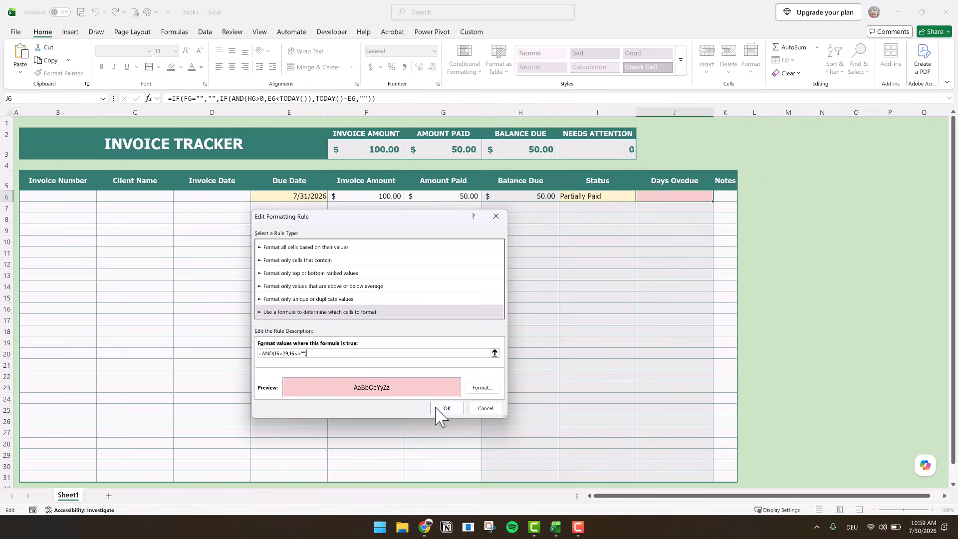
click(538, 491)
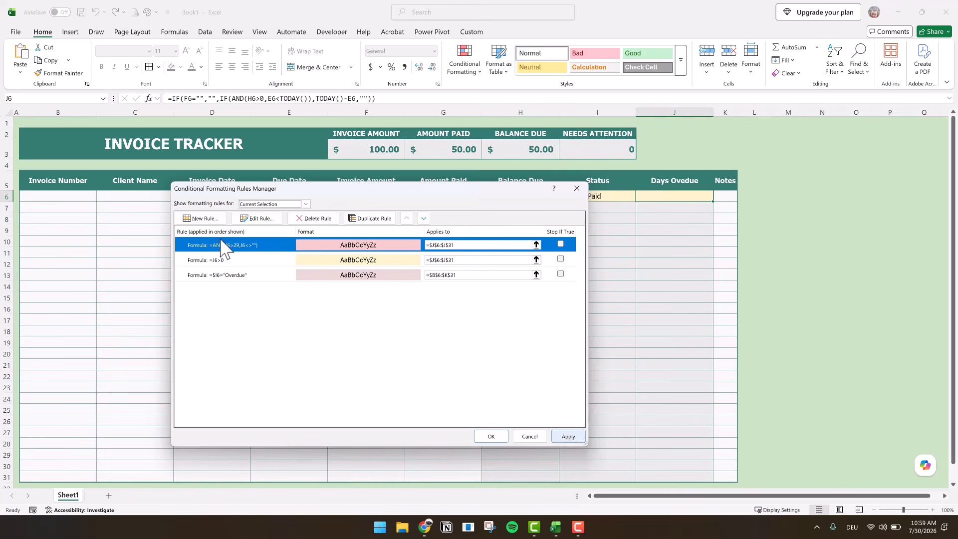
- Change the formula of the days overdue rule =J6>0 to =AND(J6>0,J6<>"") and apply the edited rules
double_click(226, 260)
text(=AND(J6>0,J6<>""))
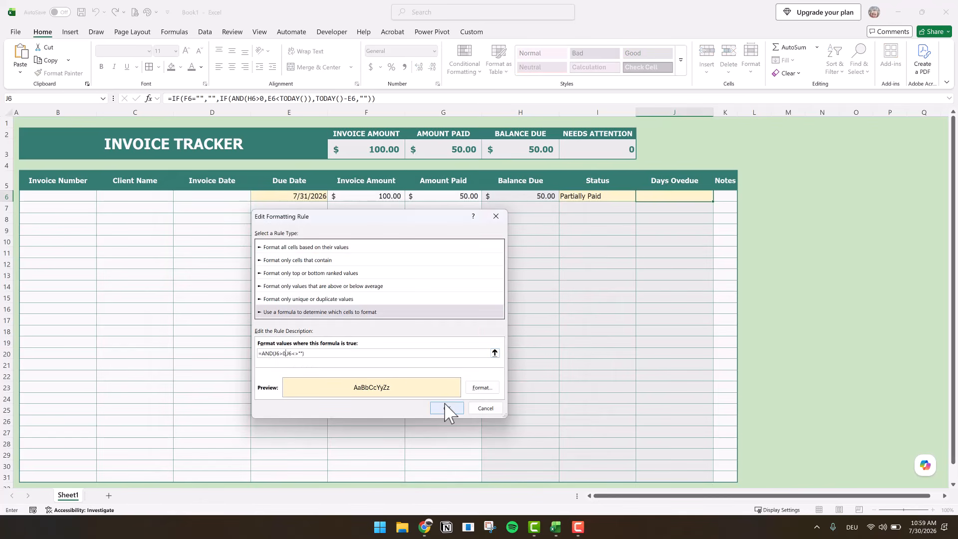
click(446, 407)
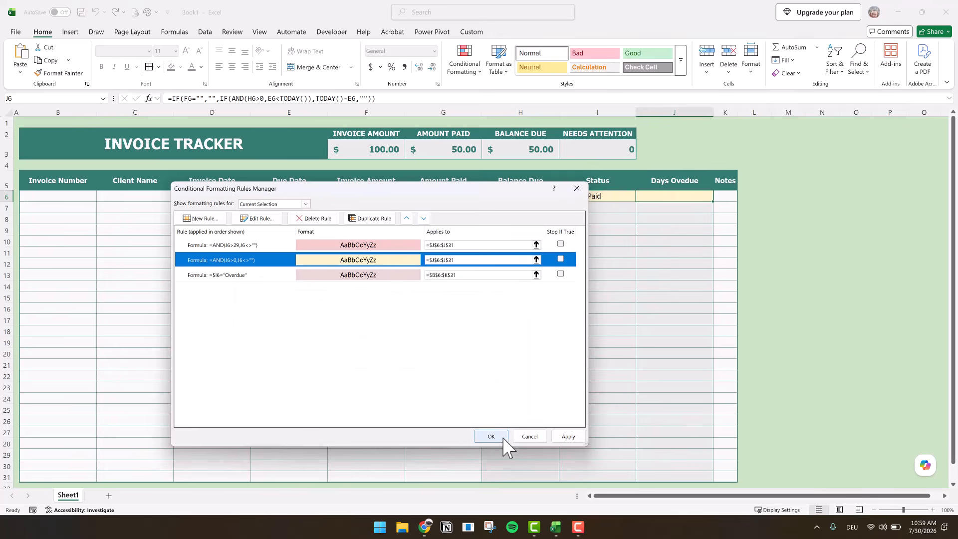
click(501, 437)
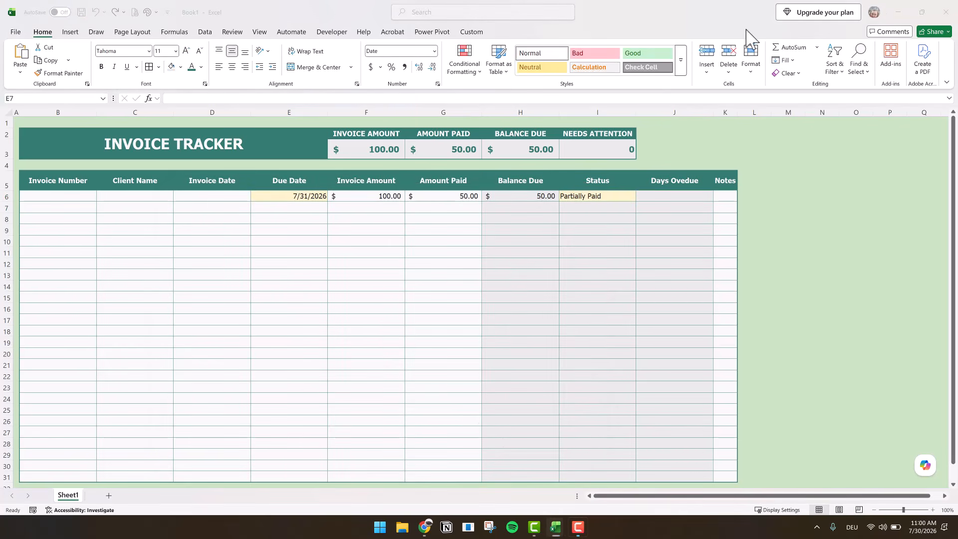
- Create a formula-based conditional formatting rule for amount paid cells G6:G31, using AND to check F6<>"" and an overpaid balance in H6
drag(438, 197, 424, 473)
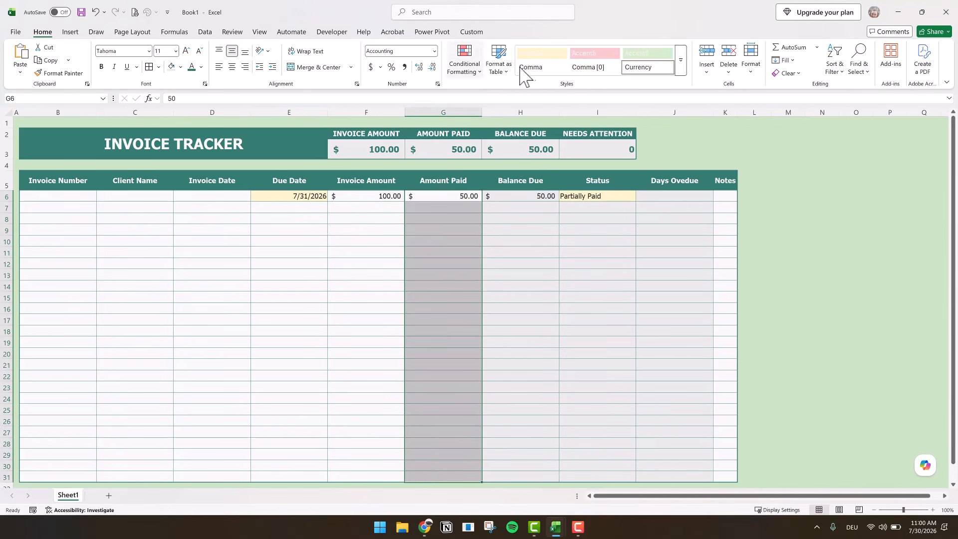
click(464, 61)
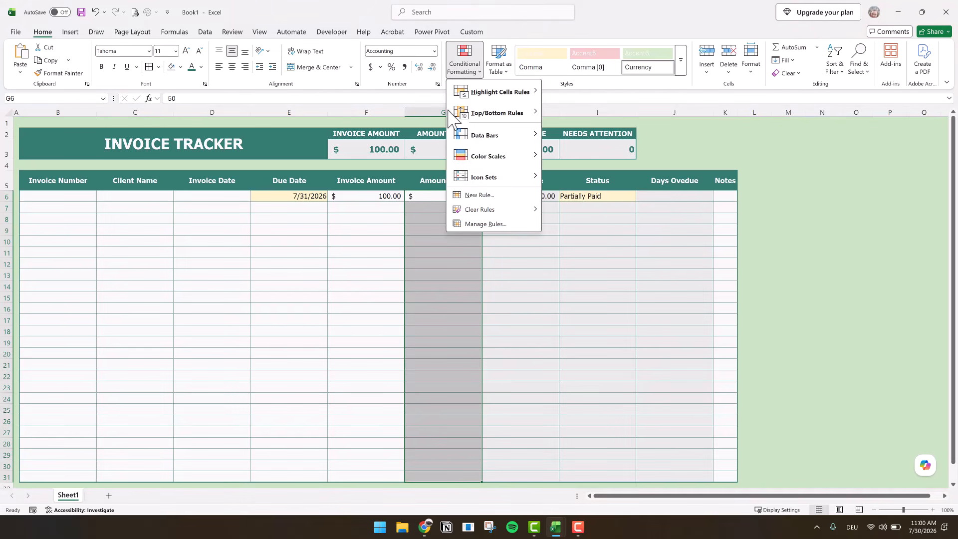
mouse_move(467, 164)
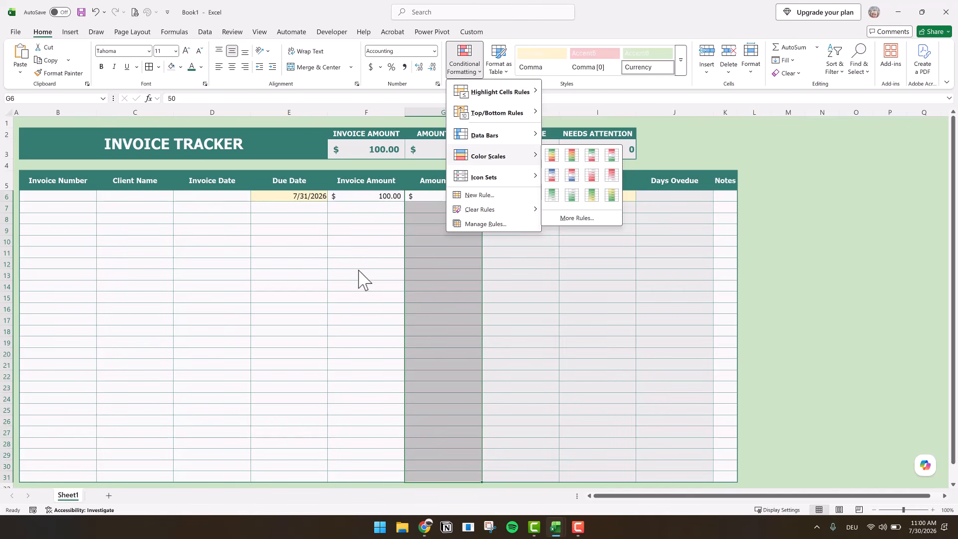
click(490, 196)
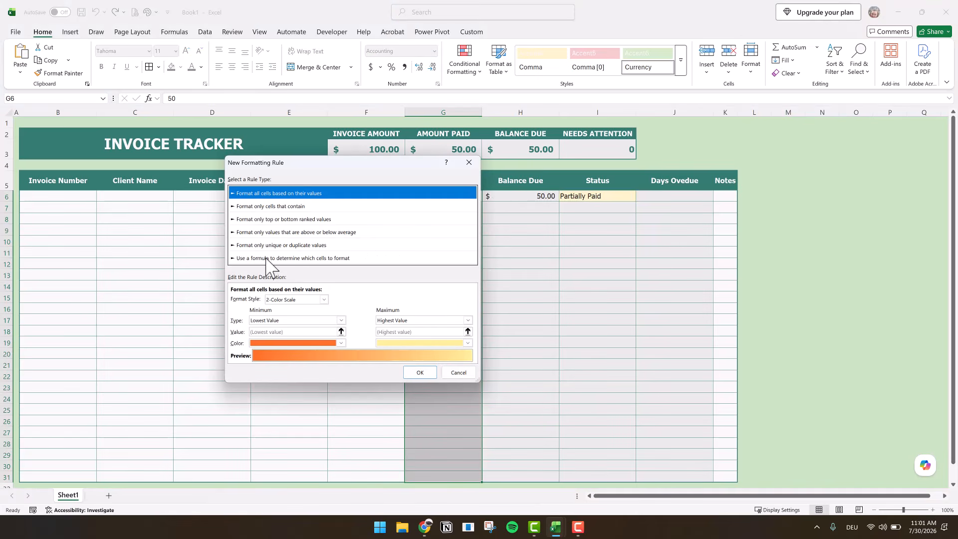
click(266, 258)
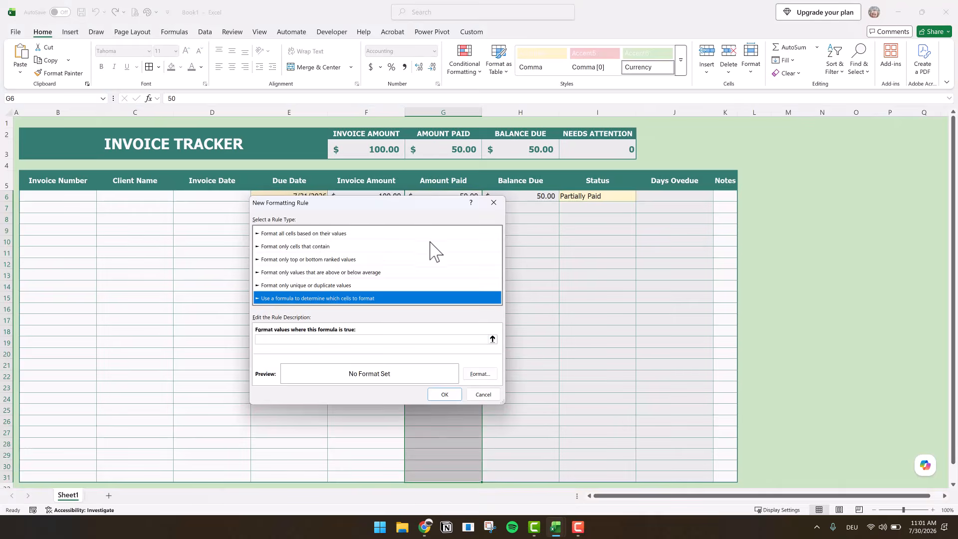
click(377, 376)
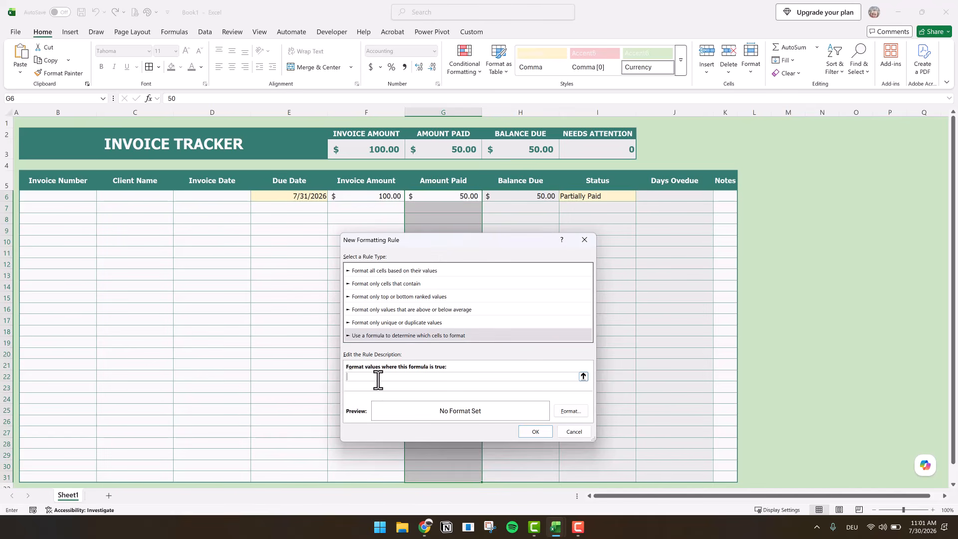
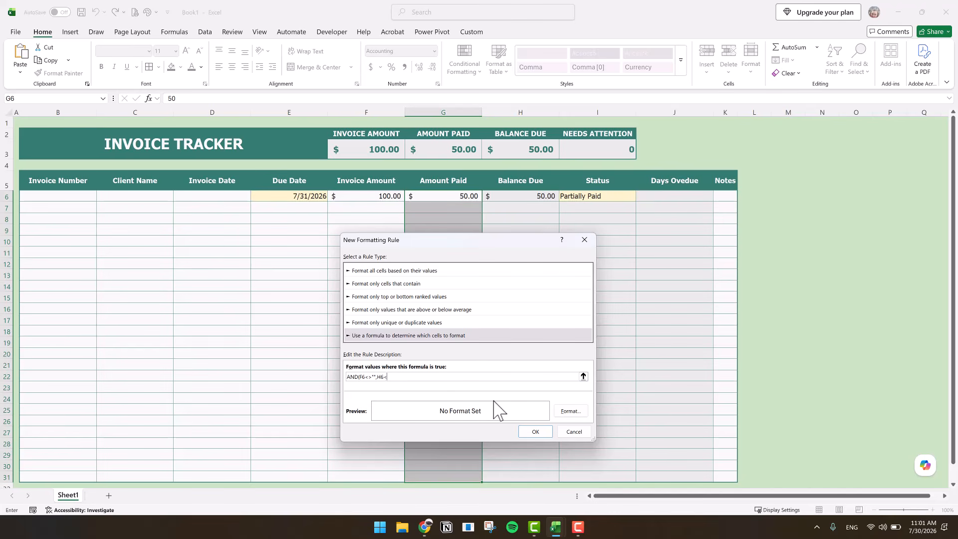
text(()
- Give the amount paid rule a light red fill and apply it to the sheet
click(583, 413)
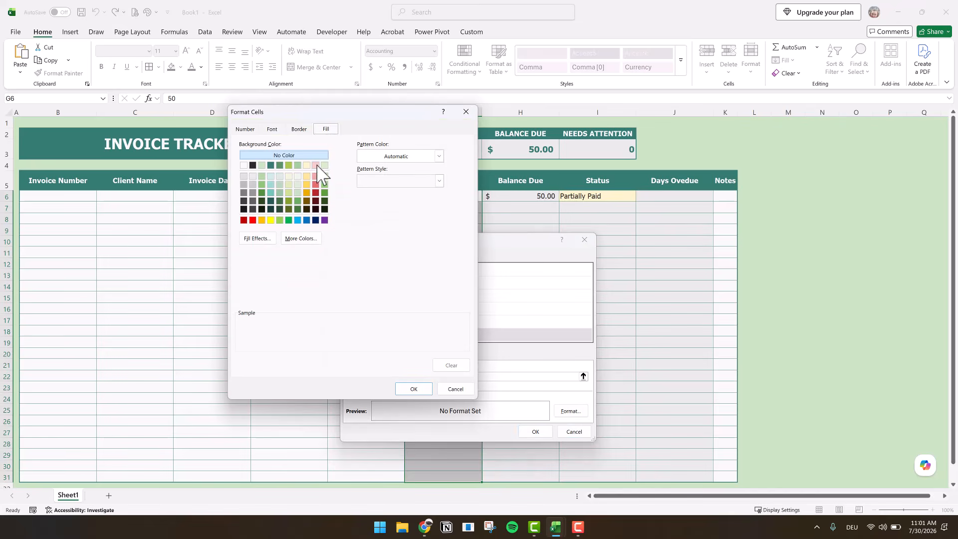
click(315, 165)
click(419, 390)
click(529, 430)
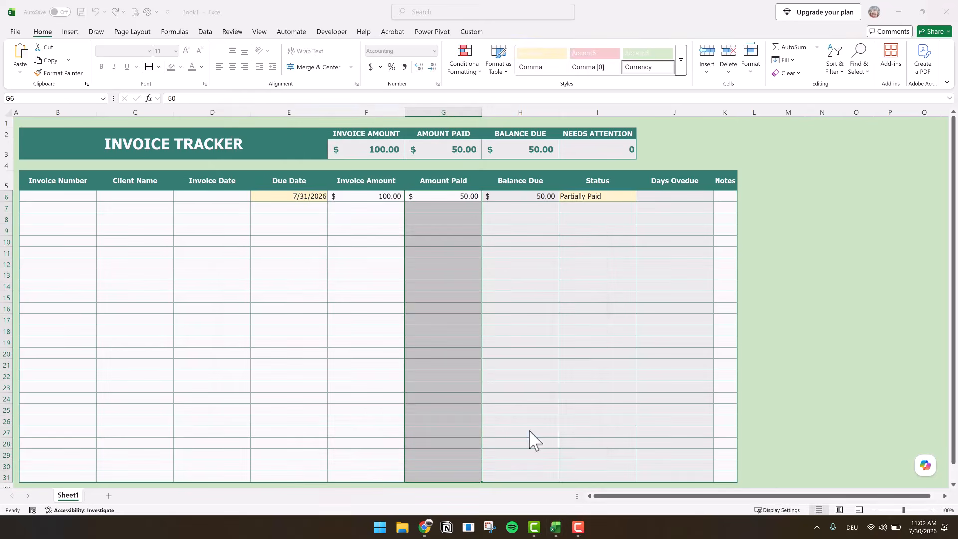
- Test the amount paid formatting by entering 500 in G6, and restore the cell to 50
click(437, 199)
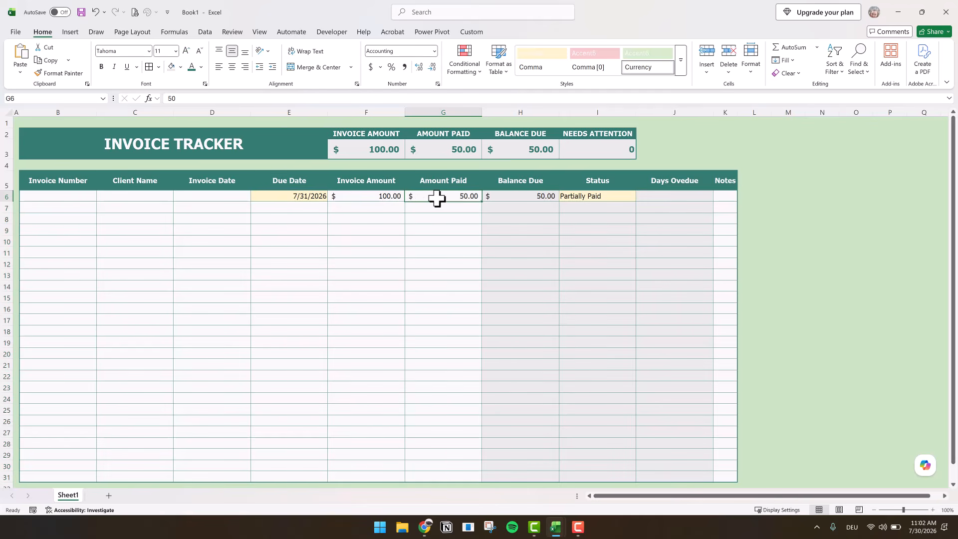
text(5)
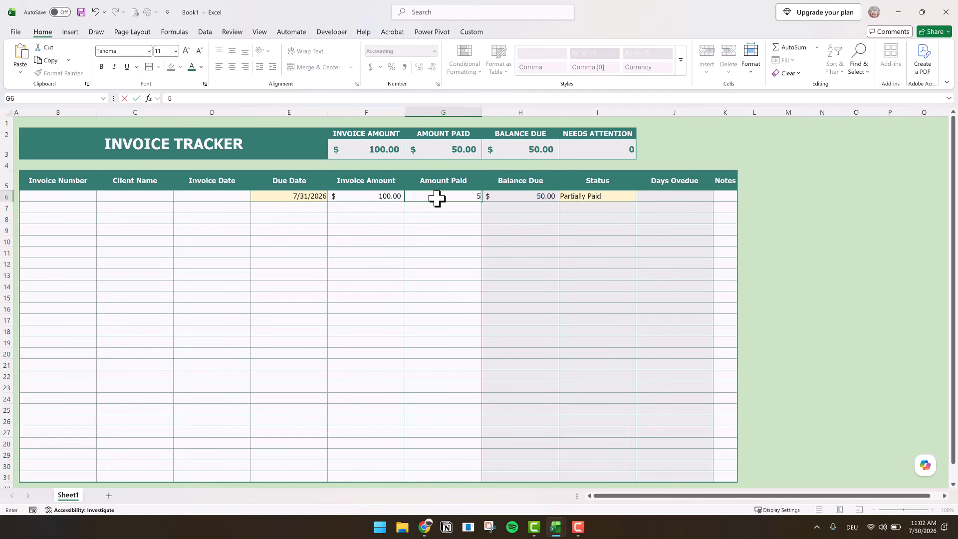
key(Return)
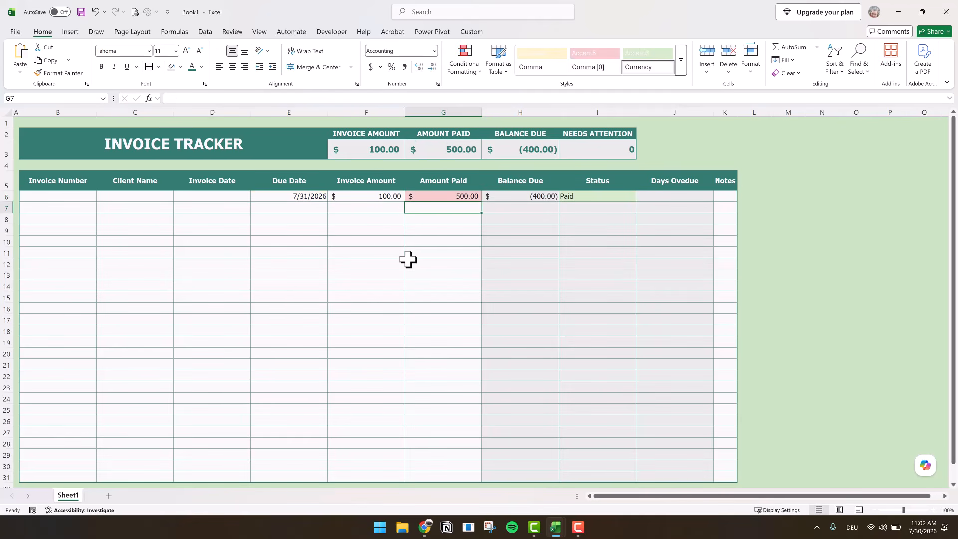
click(432, 194)
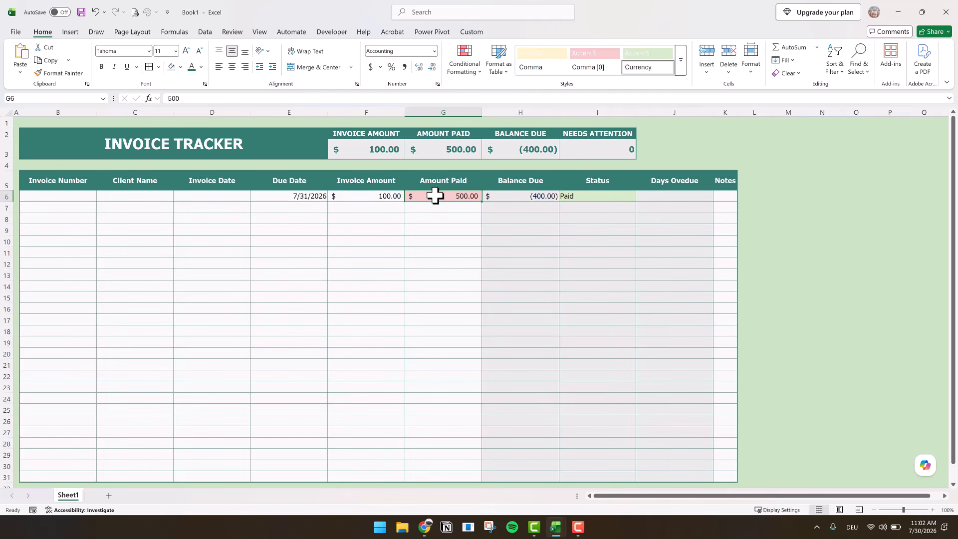
text(50)
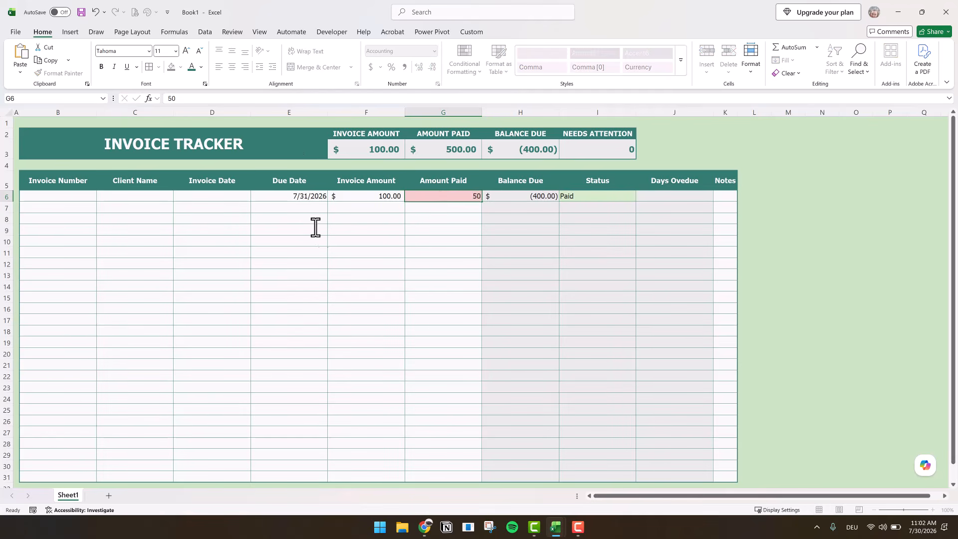
click(342, 274)
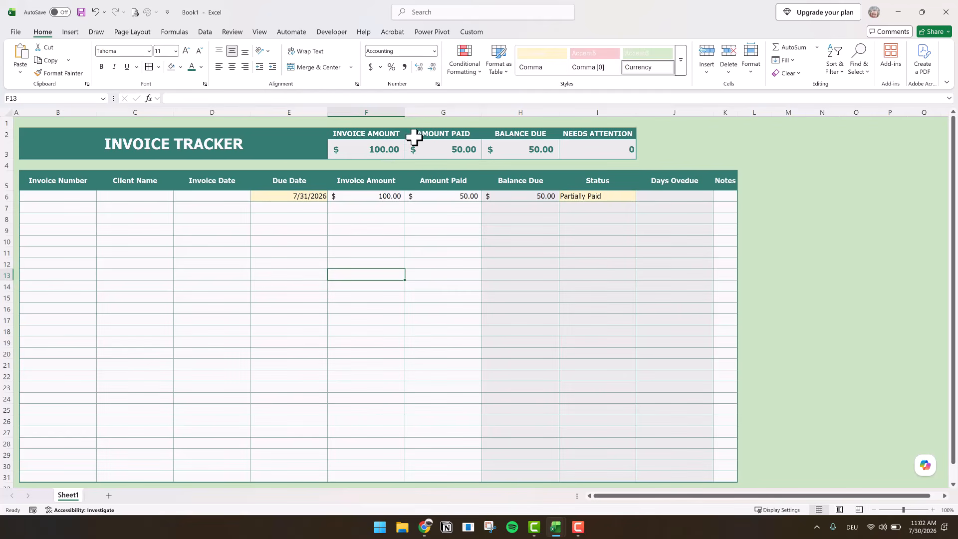
- Insert a stacked bar chart from the summary cells G2:H3 with Amount Paid and Balance Due as separate series
drag(419, 134, 526, 154)
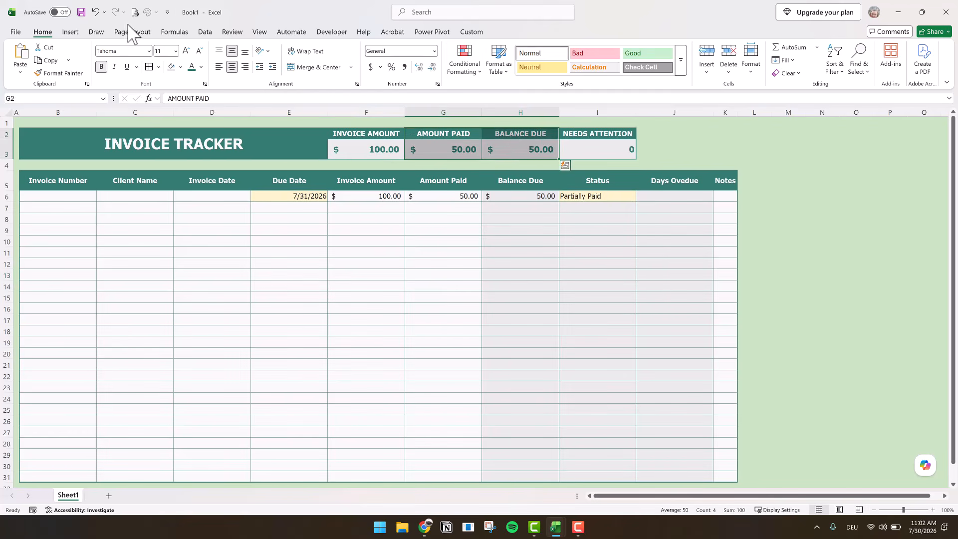
click(71, 32)
click(325, 59)
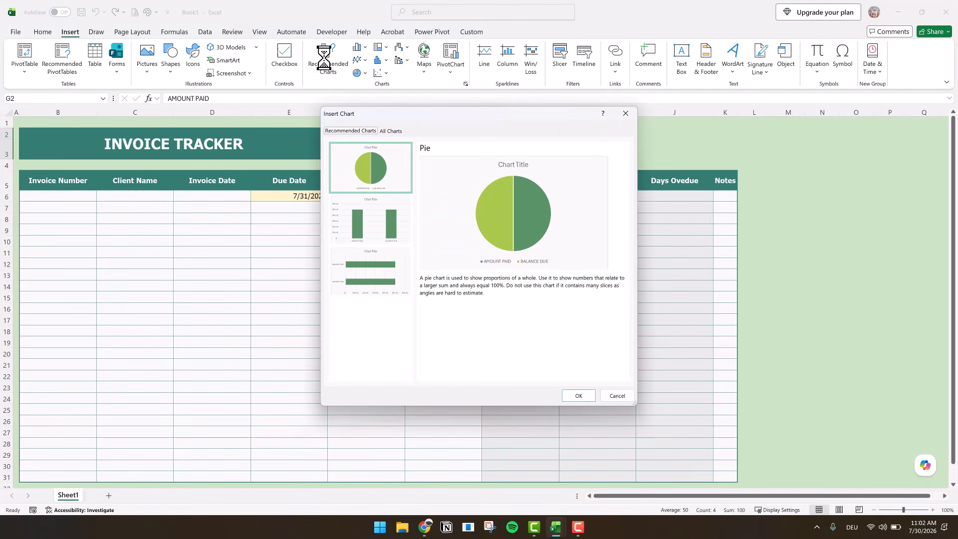
click(391, 131)
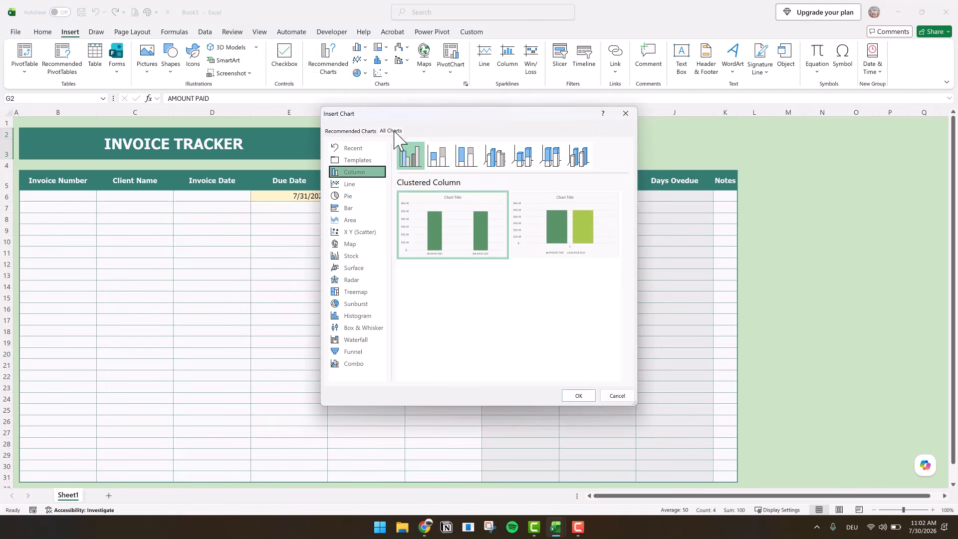
click(349, 208)
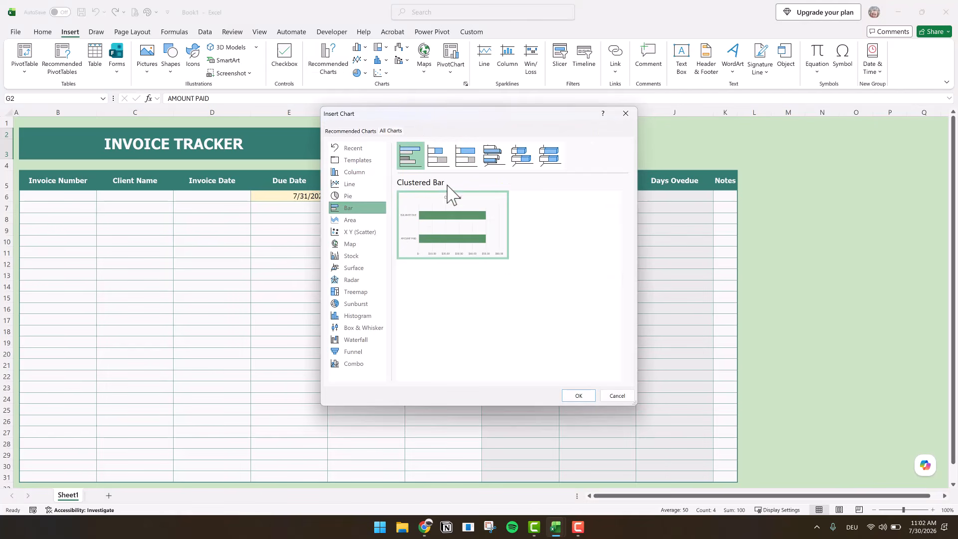
click(438, 156)
click(565, 239)
click(579, 396)
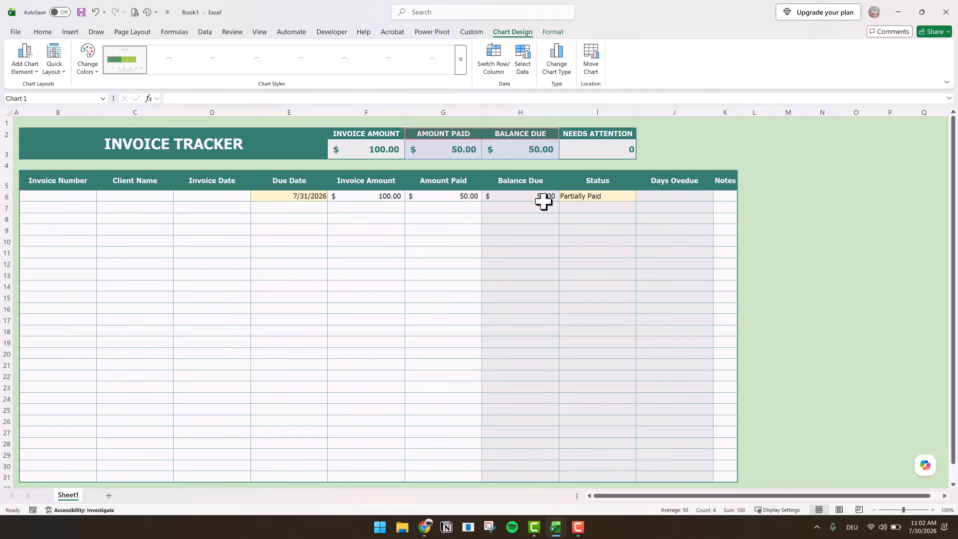
- Remove the chart title and the horizontal value axis from the chart
click(486, 241)
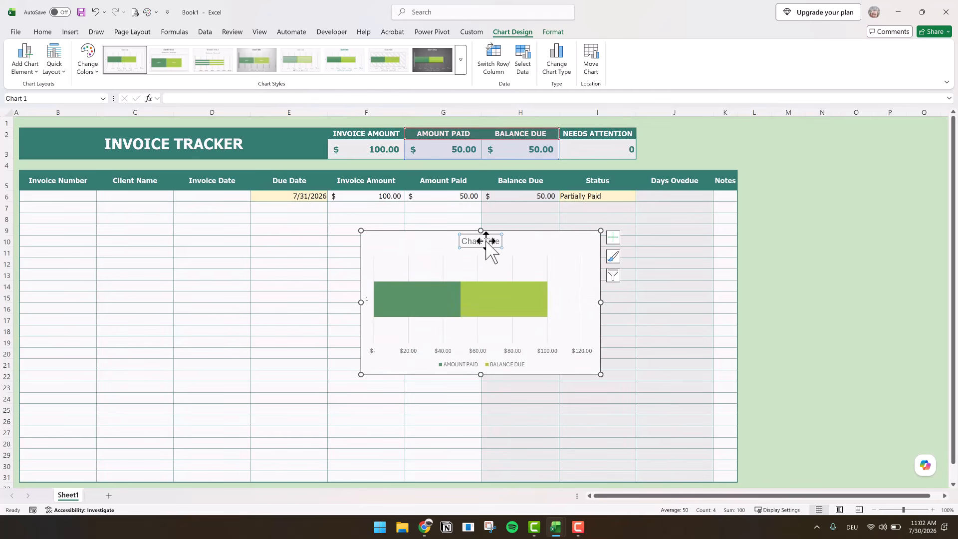
key(Delete)
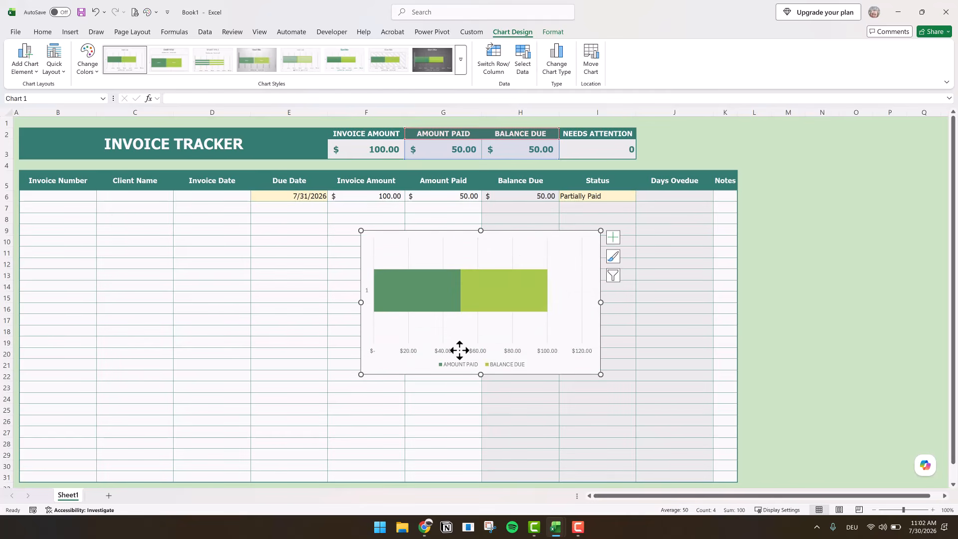
click(443, 350)
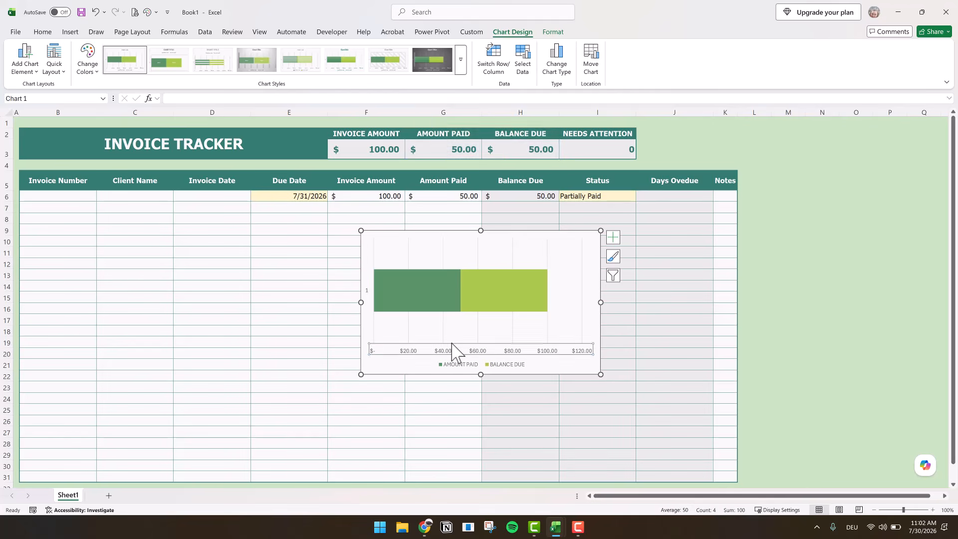
key(Delete)
- Place the chart legend at the right and add data labels at the inside end of the bars
click(614, 237)
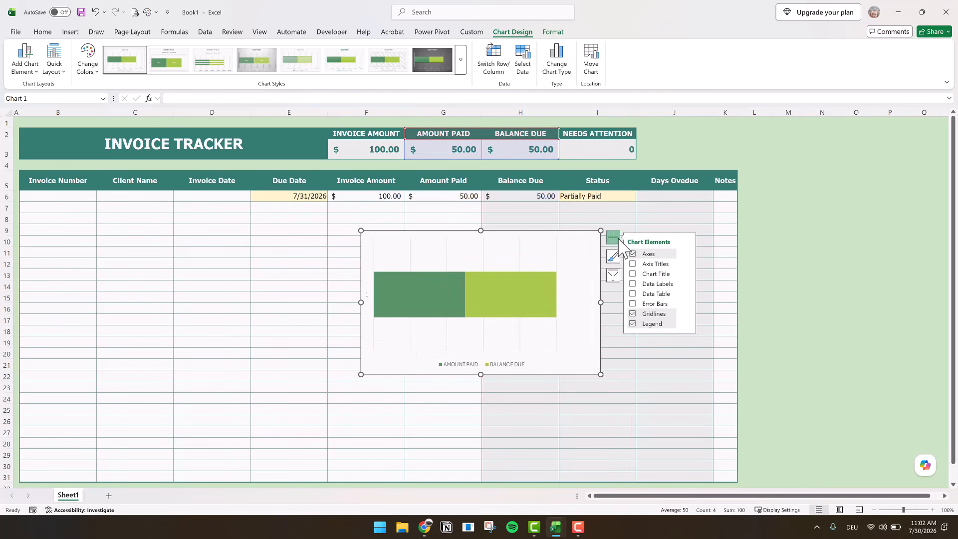
click(688, 324)
click(709, 330)
click(687, 283)
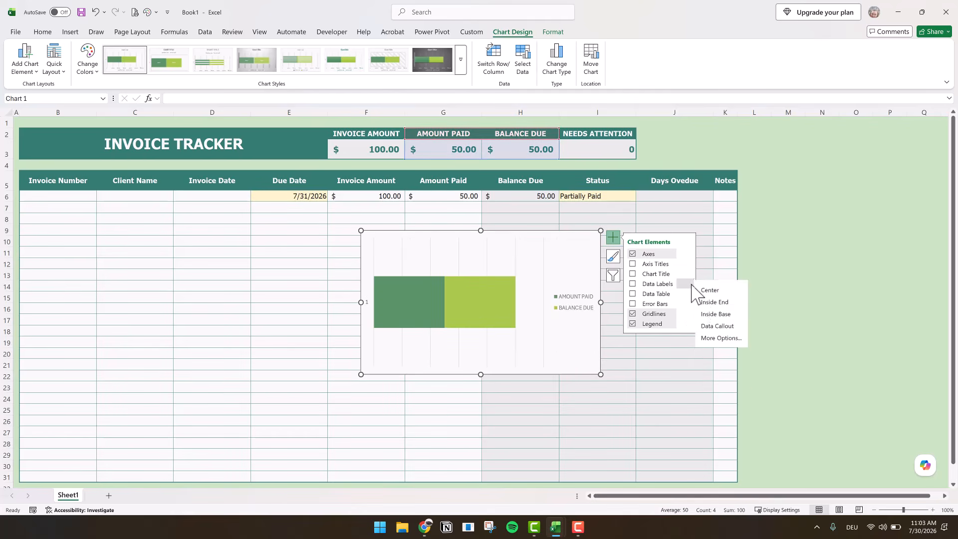
click(723, 303)
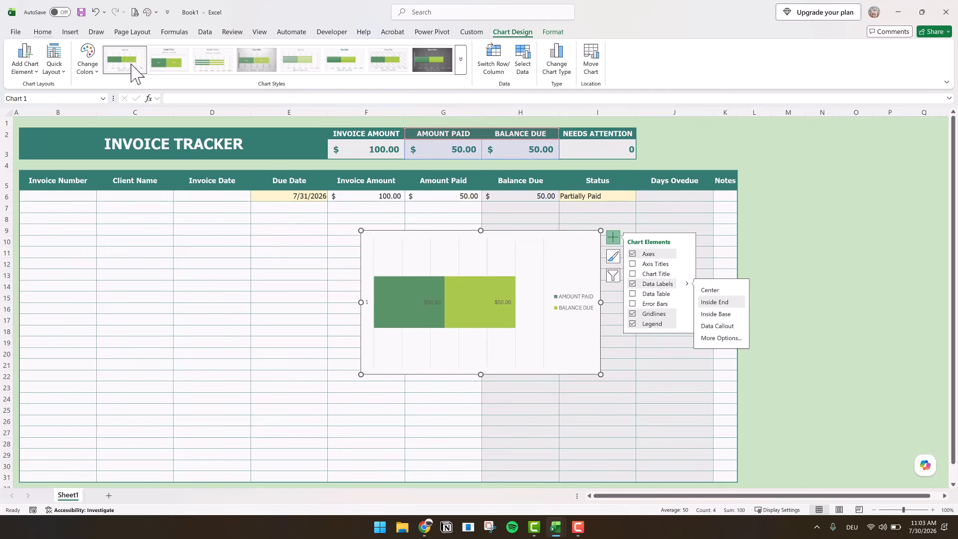
- Set the chart's font to Tahoma at size 8
click(42, 32)
click(139, 51)
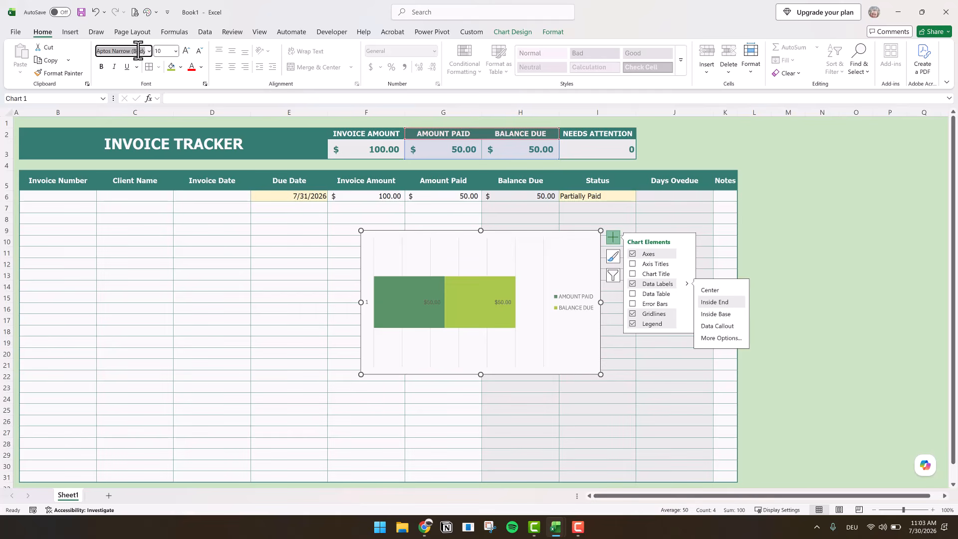
text(Tahoma)
click(163, 51)
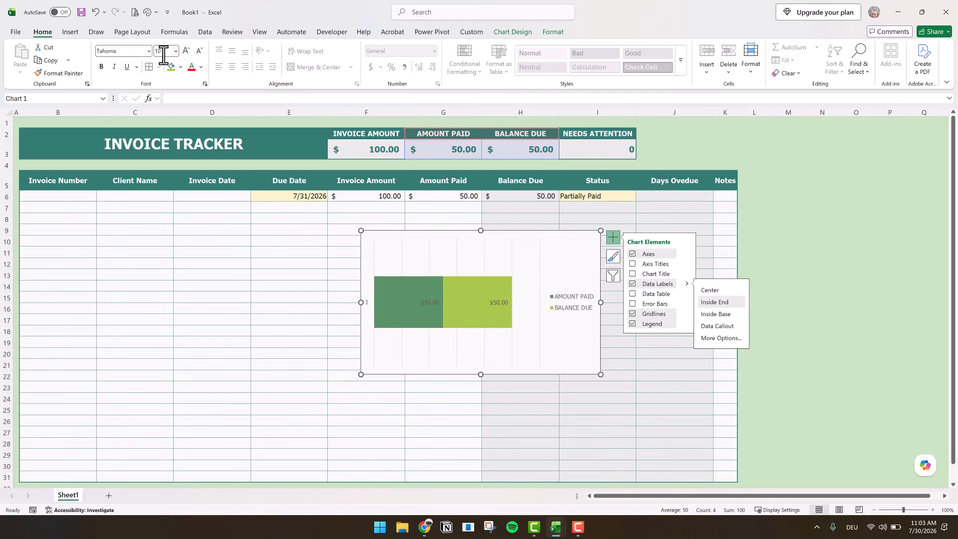
text(8)
key(Return)
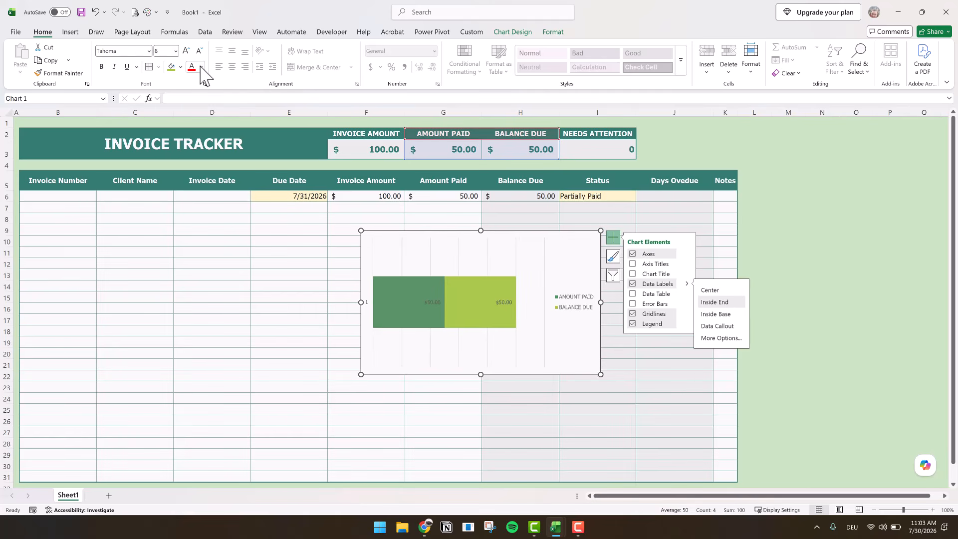
- Color the chart's legend text black and its data labels white
click(201, 67)
click(202, 68)
click(201, 67)
click(231, 134)
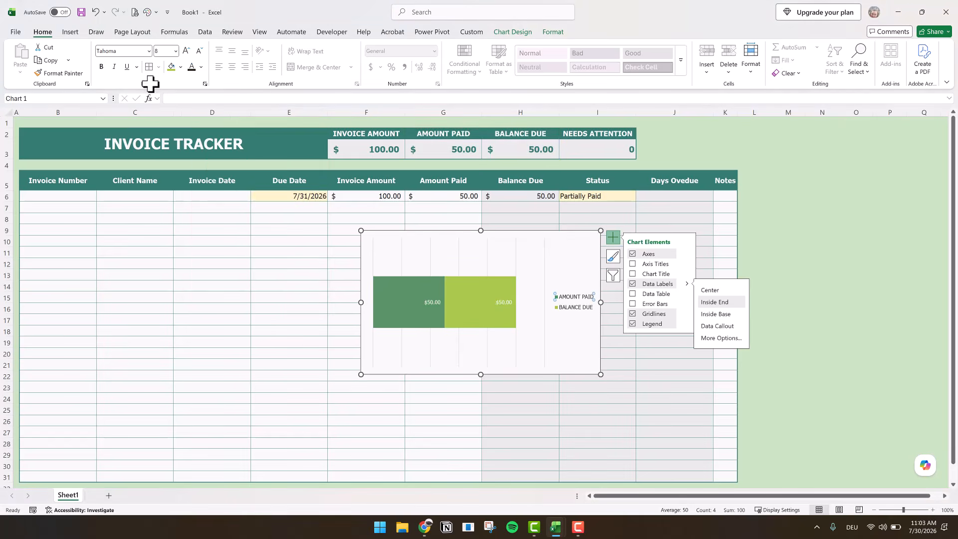
- Fill the Amount Paid series with dark teal and the Balance Due series with a medium red theme color
click(182, 67)
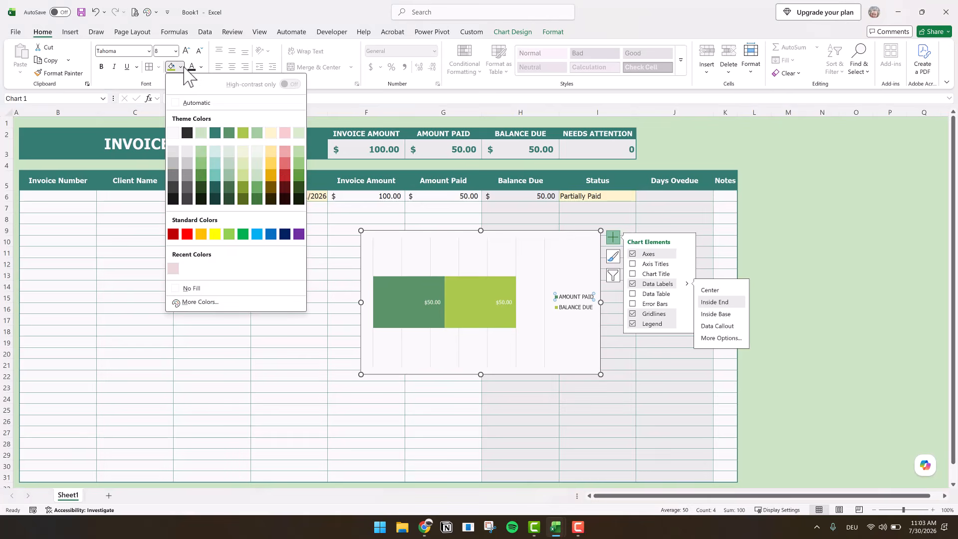
click(215, 132)
click(573, 308)
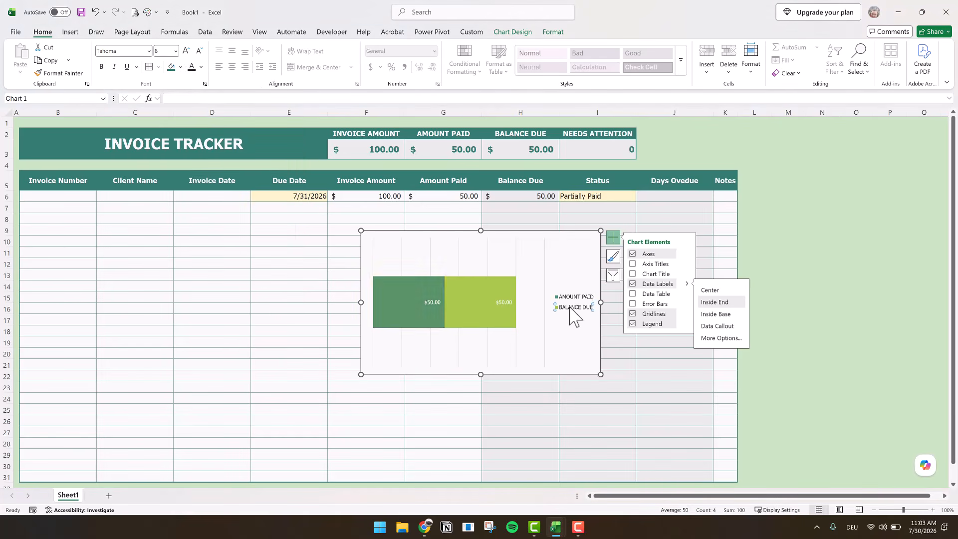
click(181, 67)
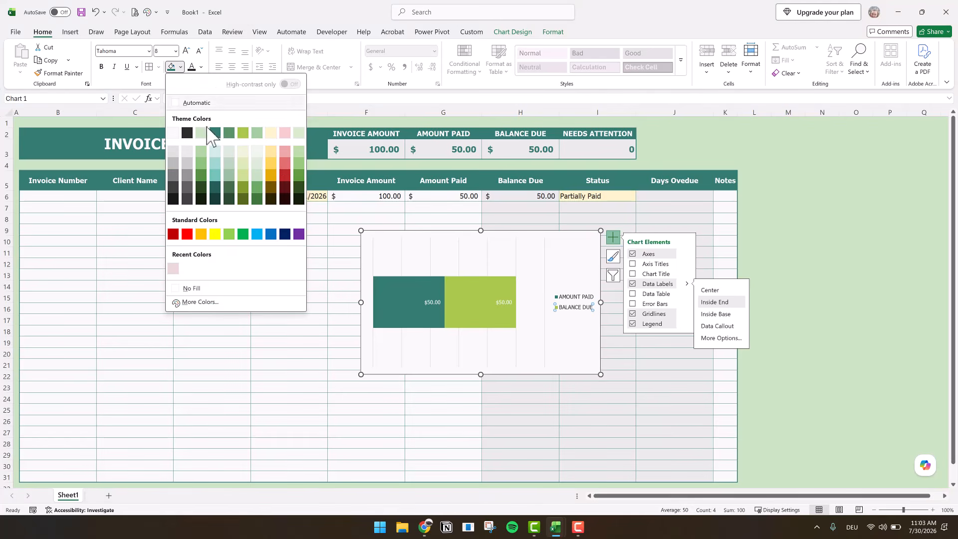
click(284, 163)
- Remove the chart's background fill and its outline
click(529, 33)
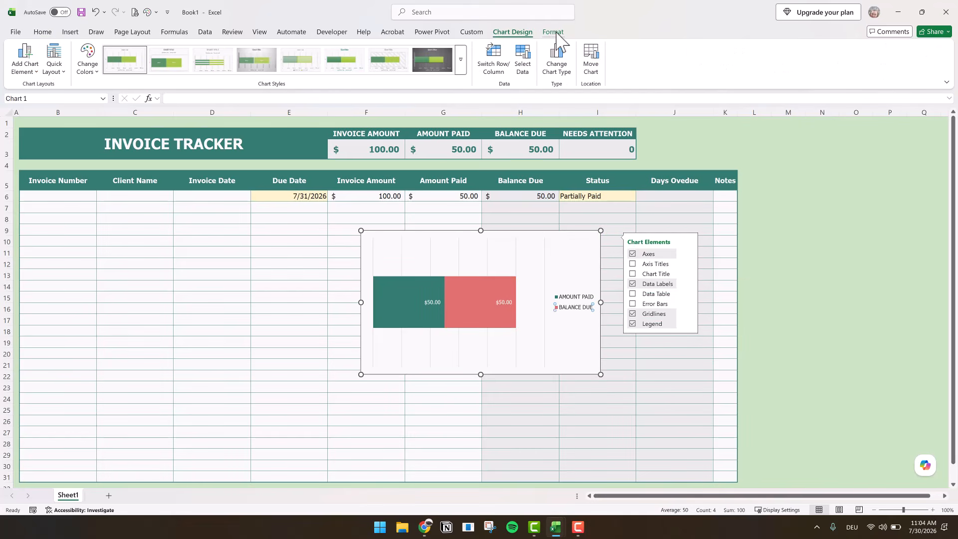
click(551, 32)
click(429, 48)
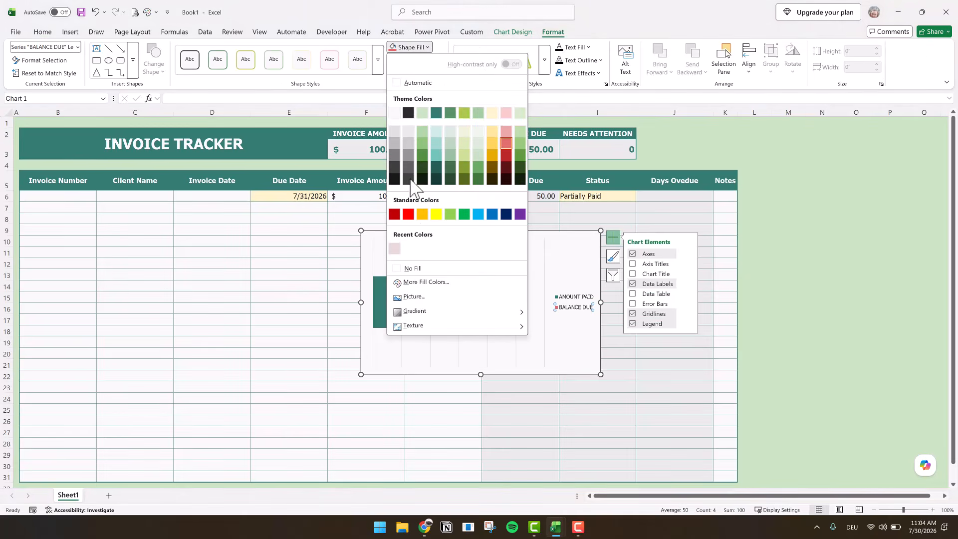
click(425, 264)
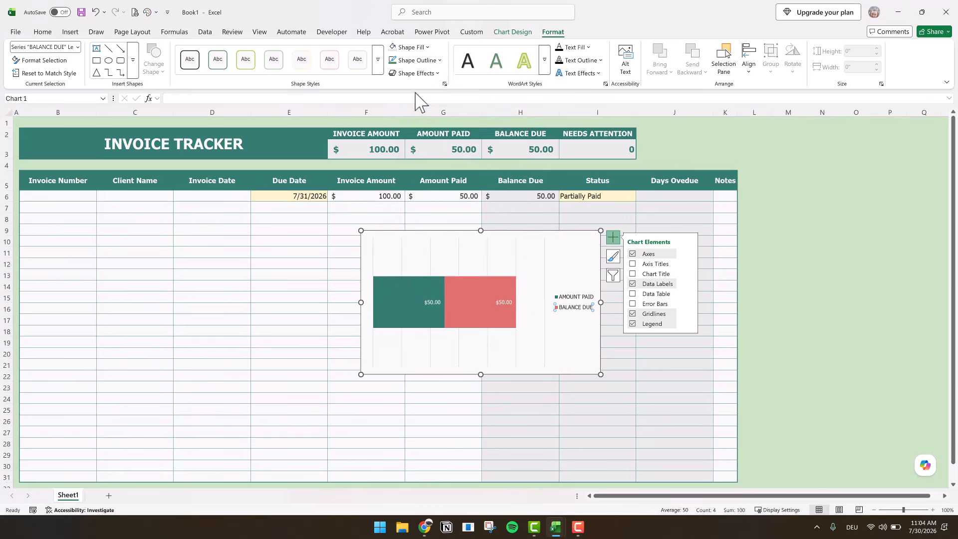
click(440, 61)
click(419, 281)
- Delete the chart's vertical gridlines and its axis
click(399, 259)
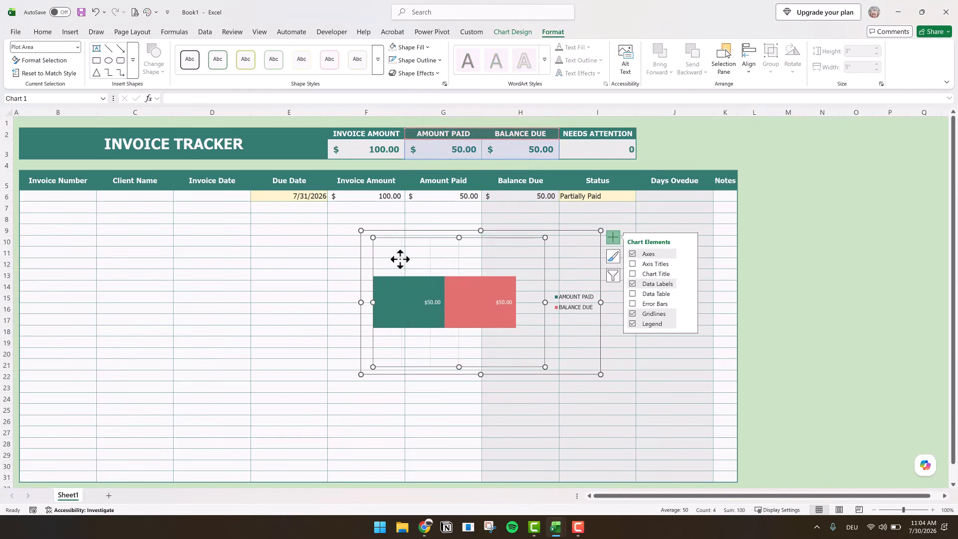
click(402, 258)
key(Delete)
click(373, 259)
key(Delete)
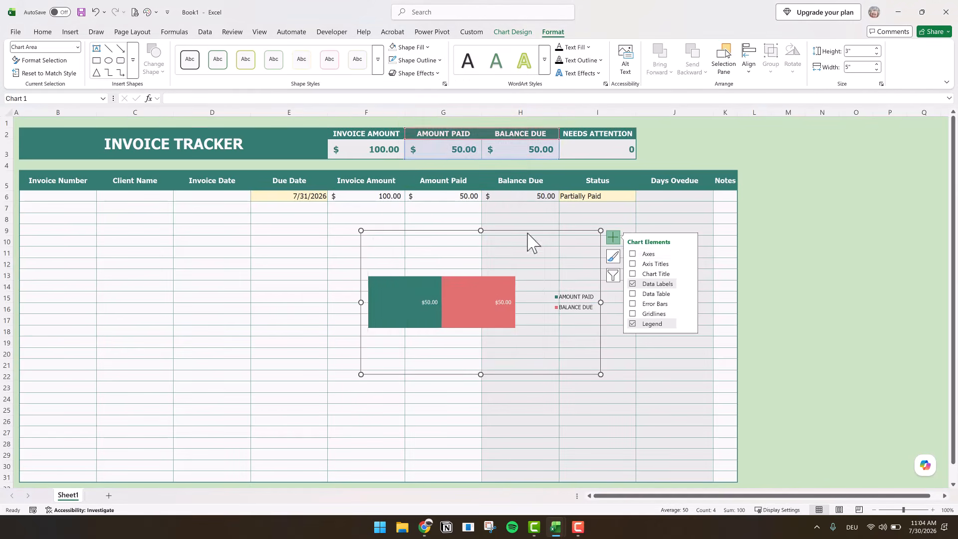
- Fit the chart into the header area beside the Needs Attention total and stretch it to the end of the widened Notes column
drag(523, 232, 609, 127)
drag(729, 203, 742, 209)
drag(490, 202, 692, 186)
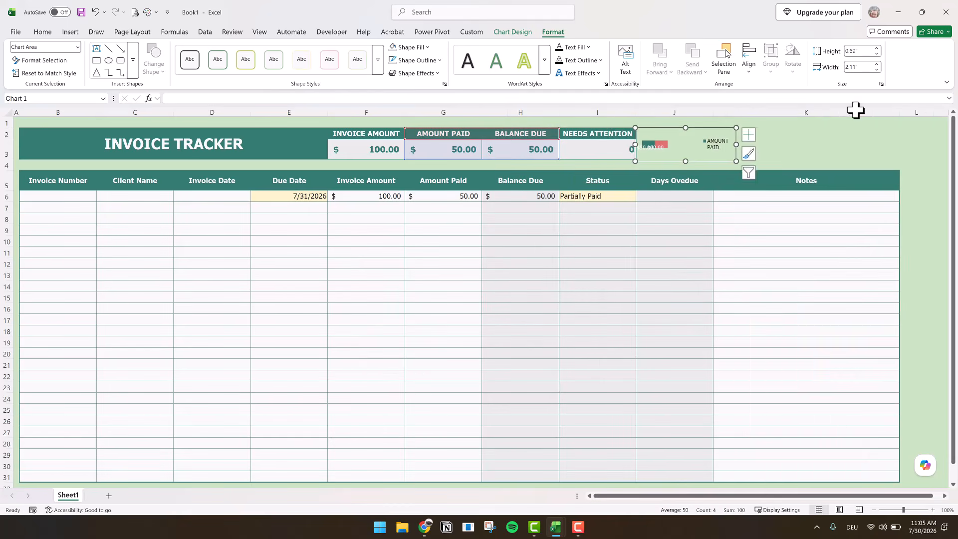
drag(742, 150, 898, 146)
- Format the chart's data series with a smaller gap width to thicken the stacked bars
click(798, 151)
right_click(739, 144)
click(776, 242)
click(920, 195)
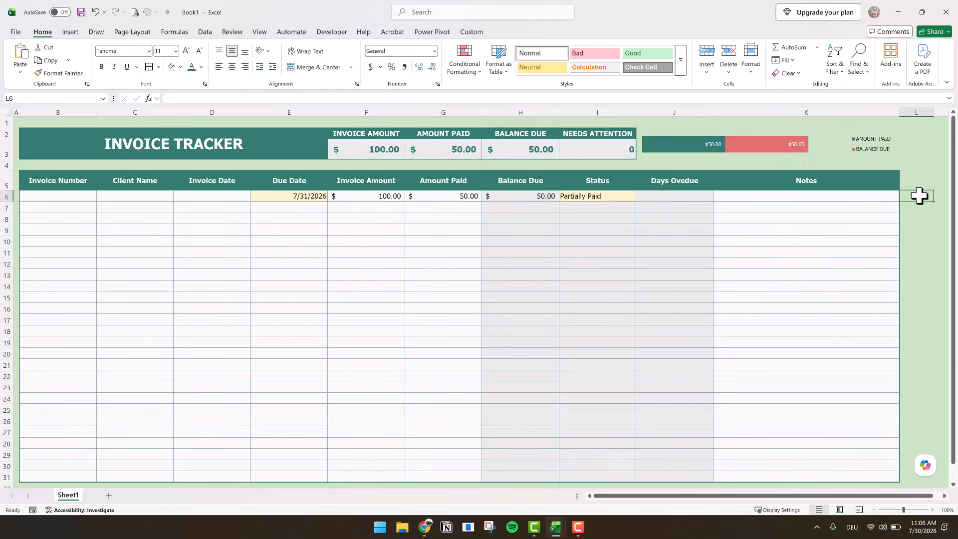
- Extend the chart upward into row 1 and down to the table header so its bar matches the title block's height
click(764, 130)
drag(766, 128, 773, 119)
drag(766, 161, 766, 170)
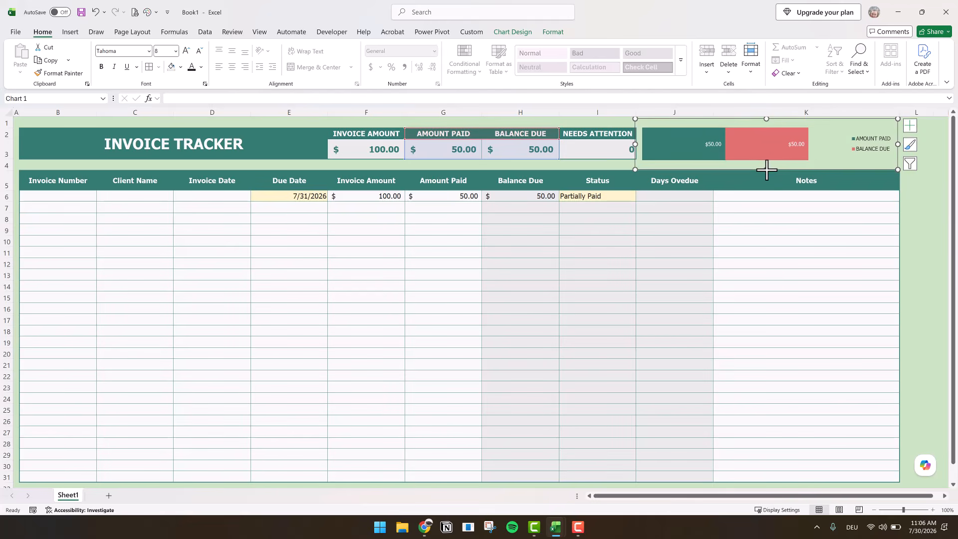
click(924, 248)
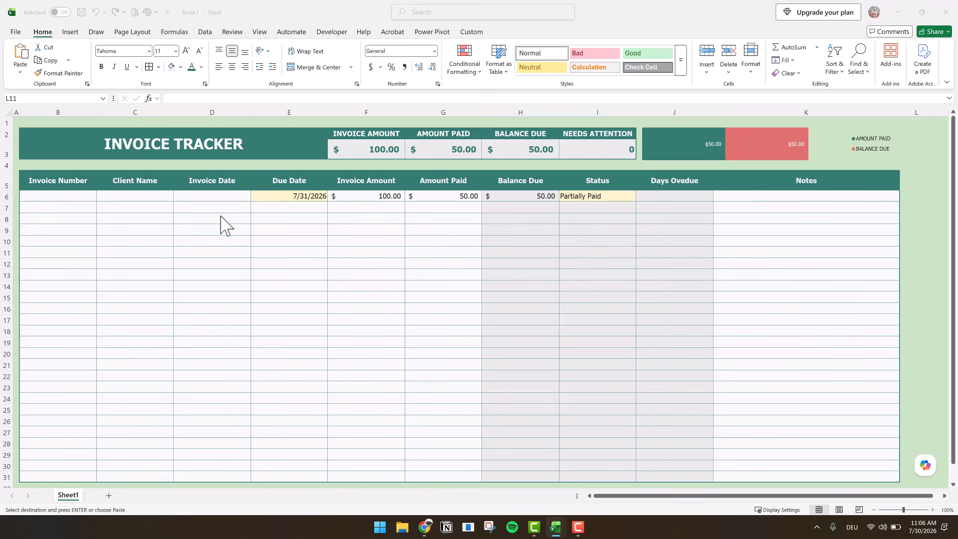
- Paste the copied sample invoices as values only, starting at cell B6
click(73, 196)
right_click(73, 196)
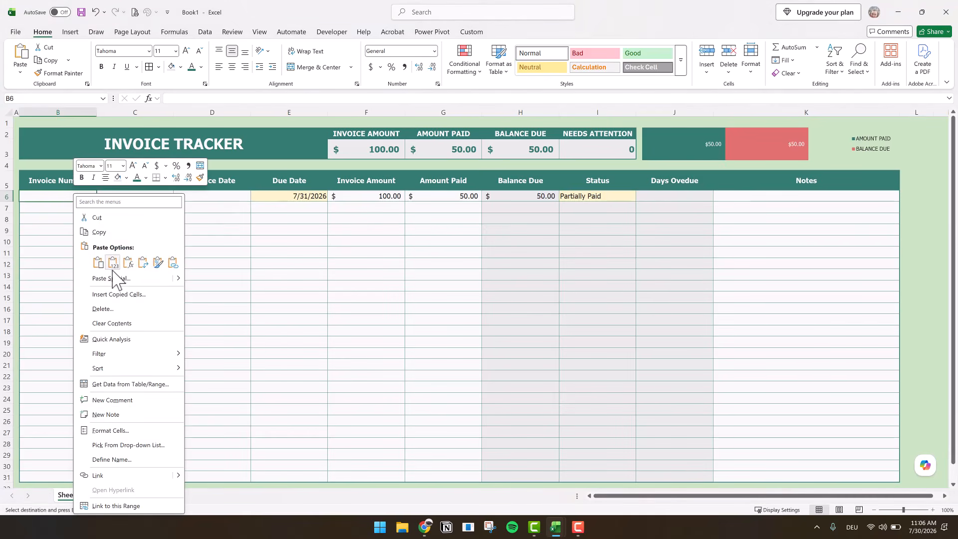
click(111, 263)
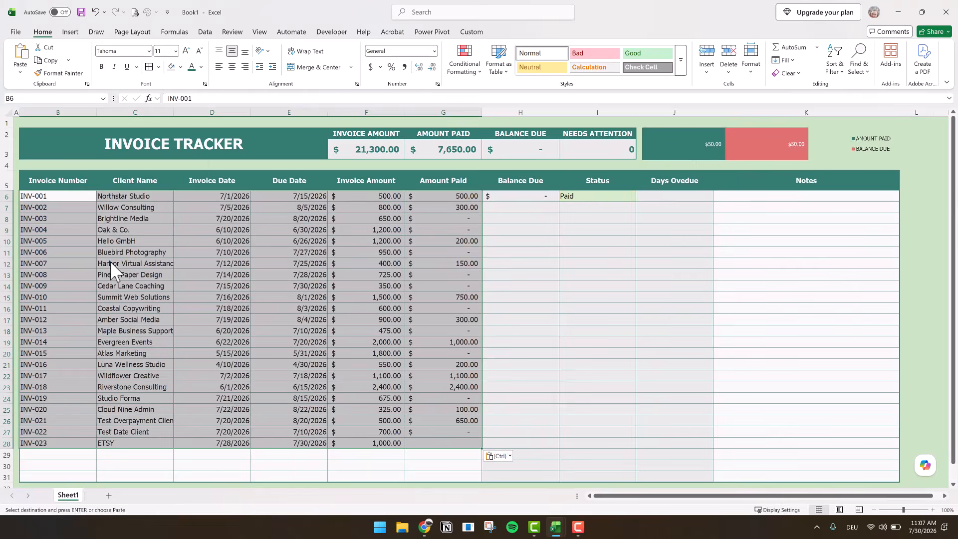
- Fill the Balance Due, Status and Days Overdue formulas from row 6 down through row 31
drag(524, 198, 688, 481)
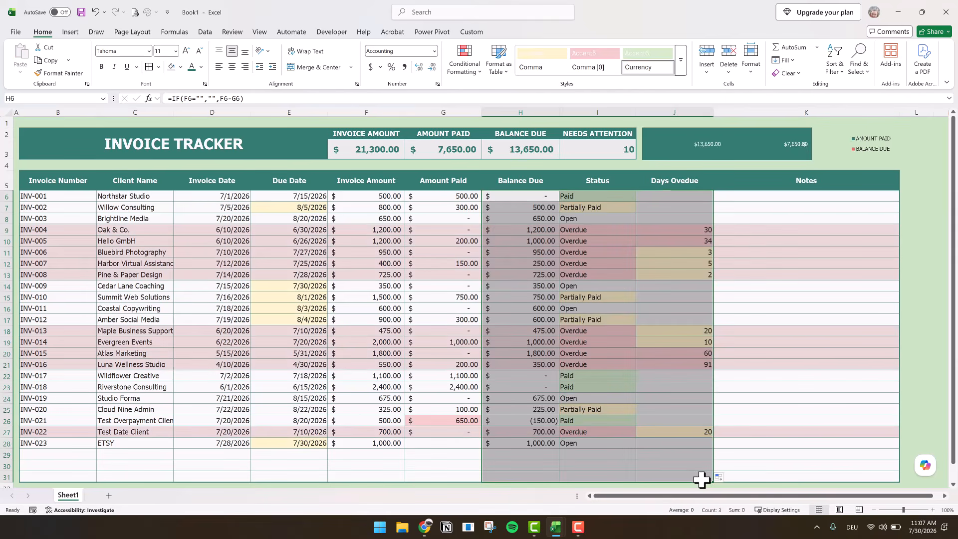
click(722, 477)
click(756, 465)
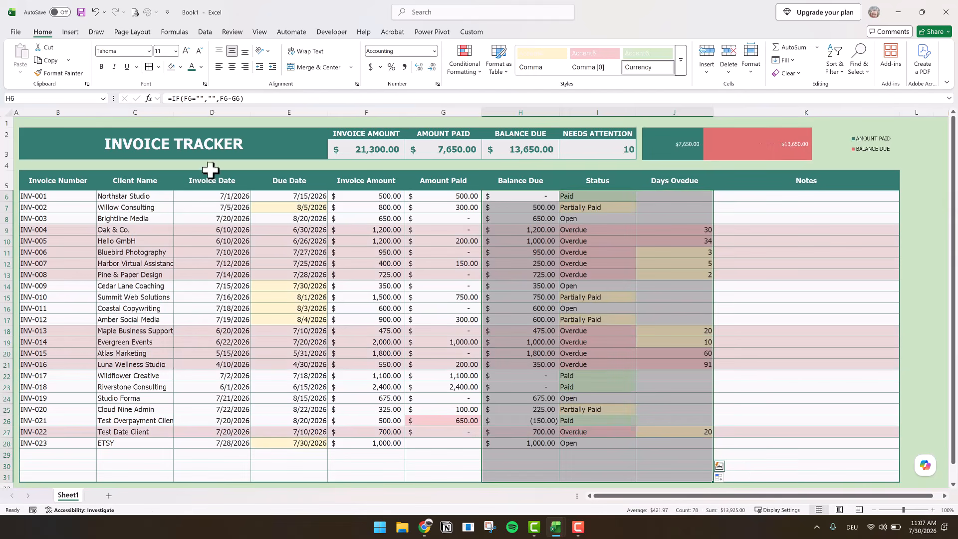
- Change the due date of invoice INV-002 to 8/15/2026
click(261, 284)
click(312, 206)
click(172, 99)
text(1)
key(Return)
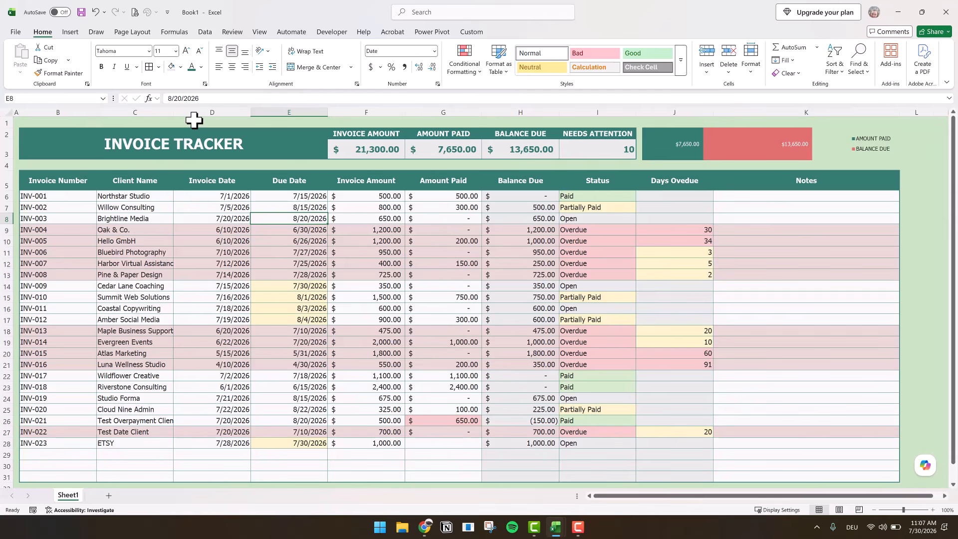
- Clear the amount paid for invoice INV-002 and enter 5000 instead to test the overpayment highlighting
click(458, 205)
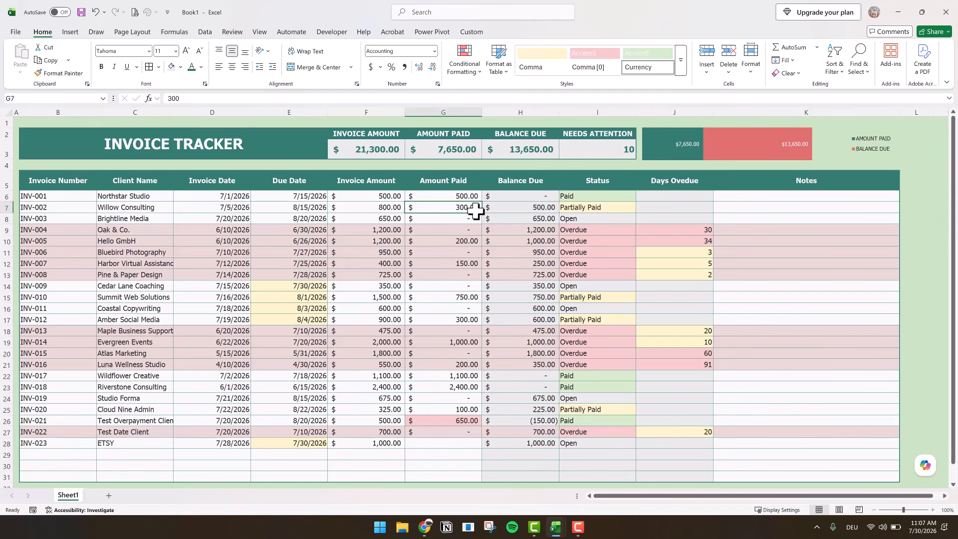
key(Delete)
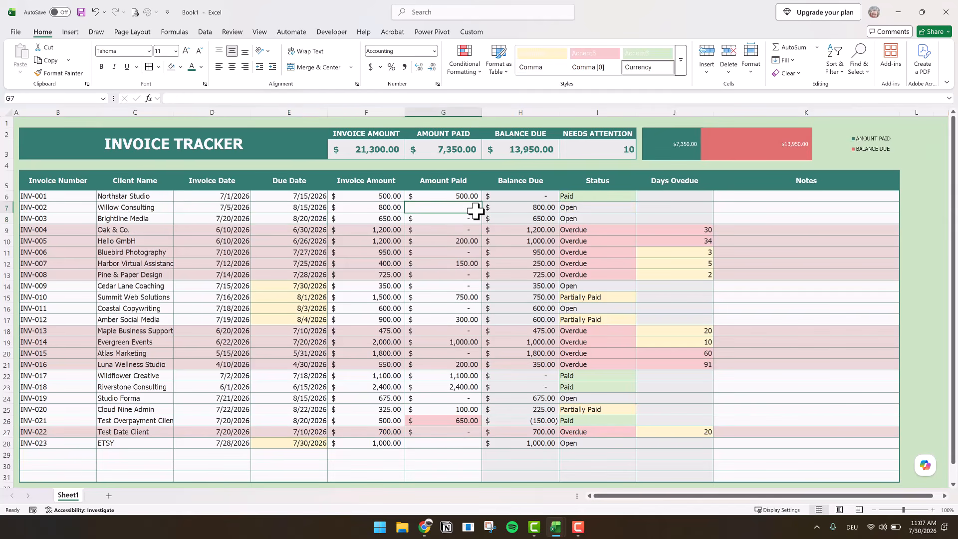
text(5000)
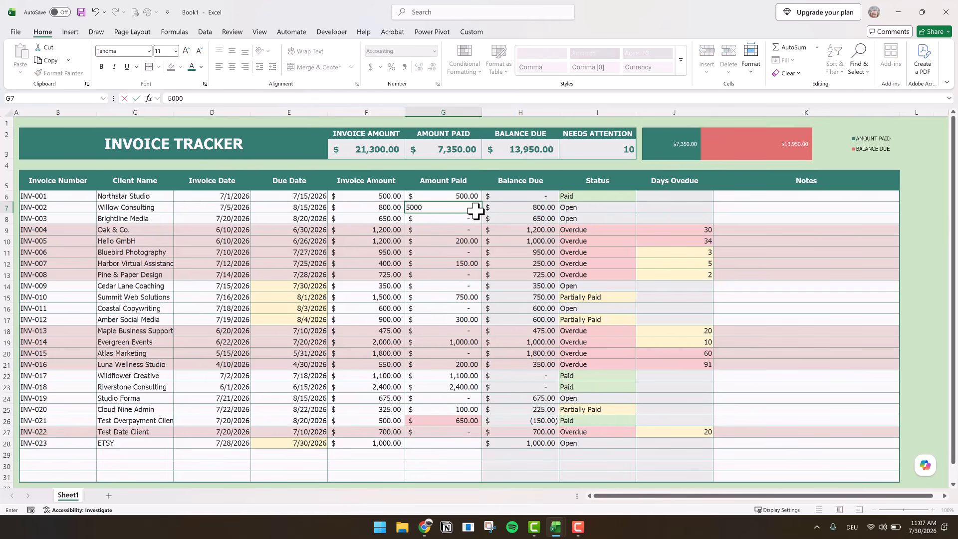
key(Return)
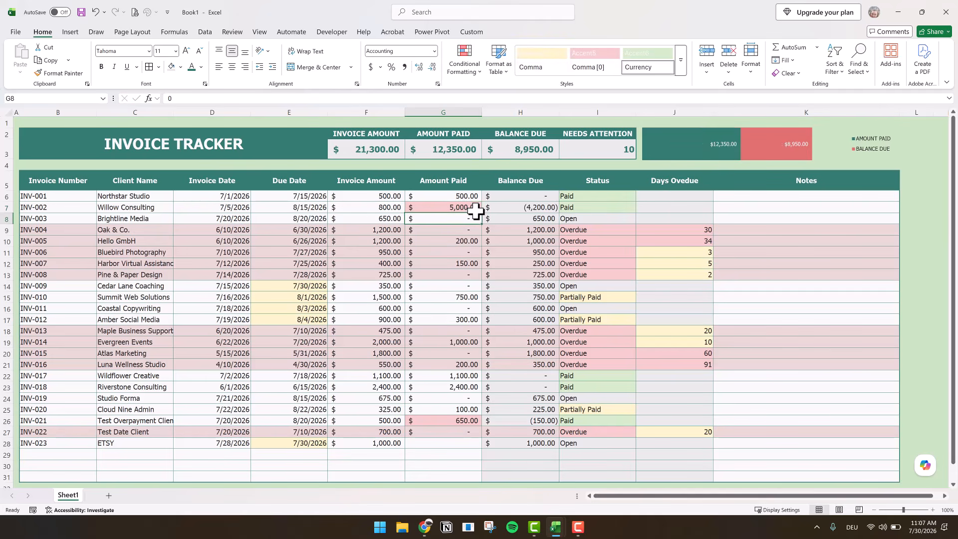